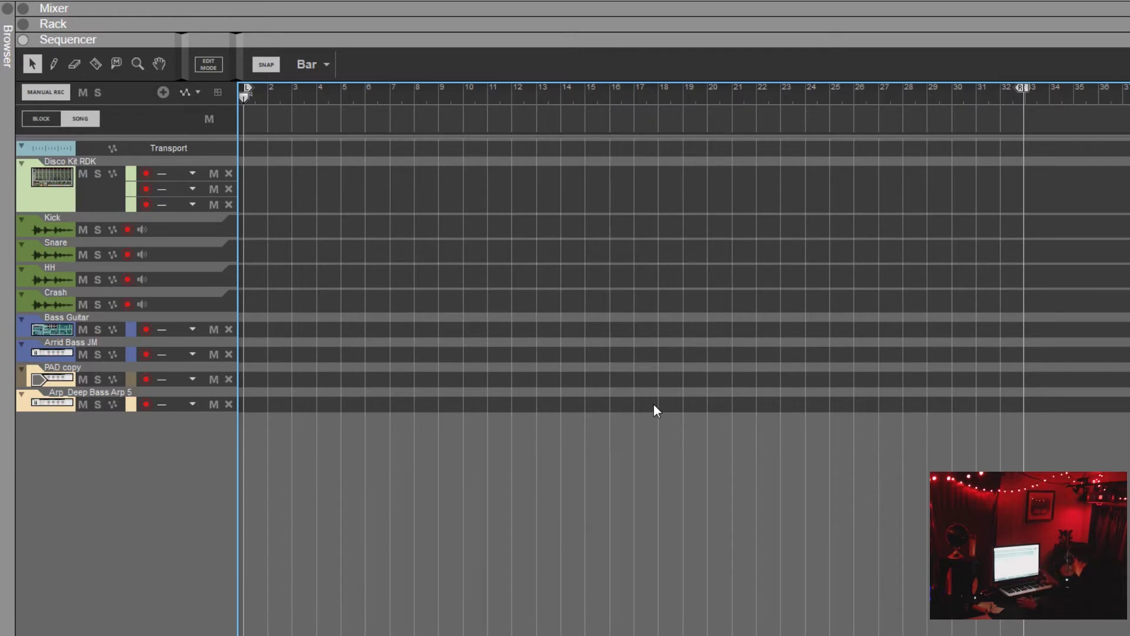
- Display the sequencer's block view and set the Up BEAT block's colour to Red
click(42, 116)
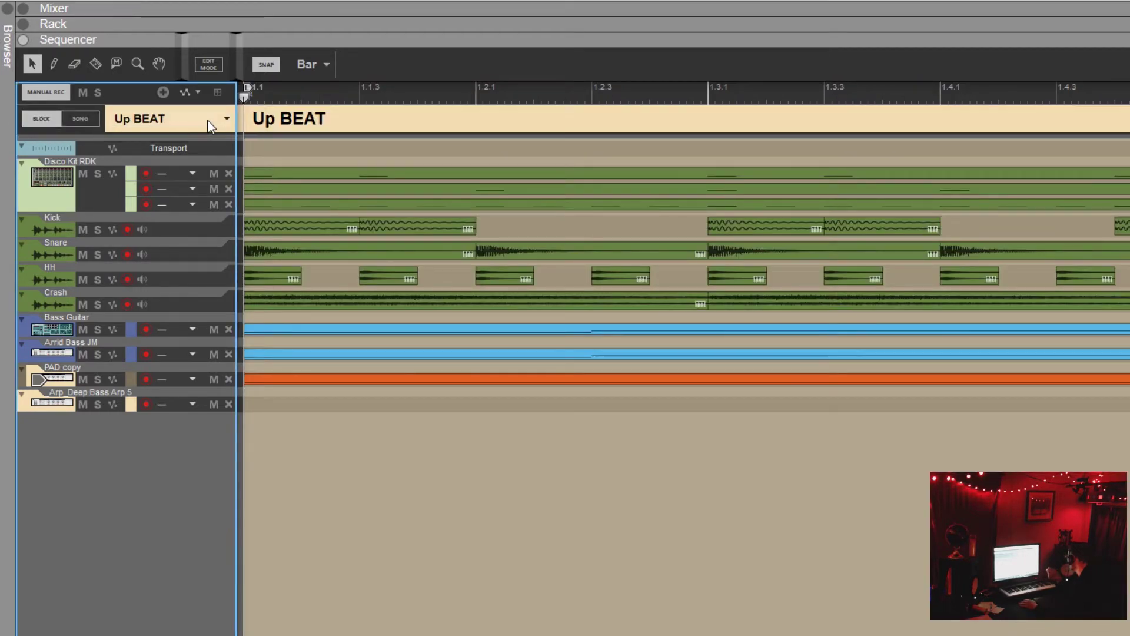
click(227, 119)
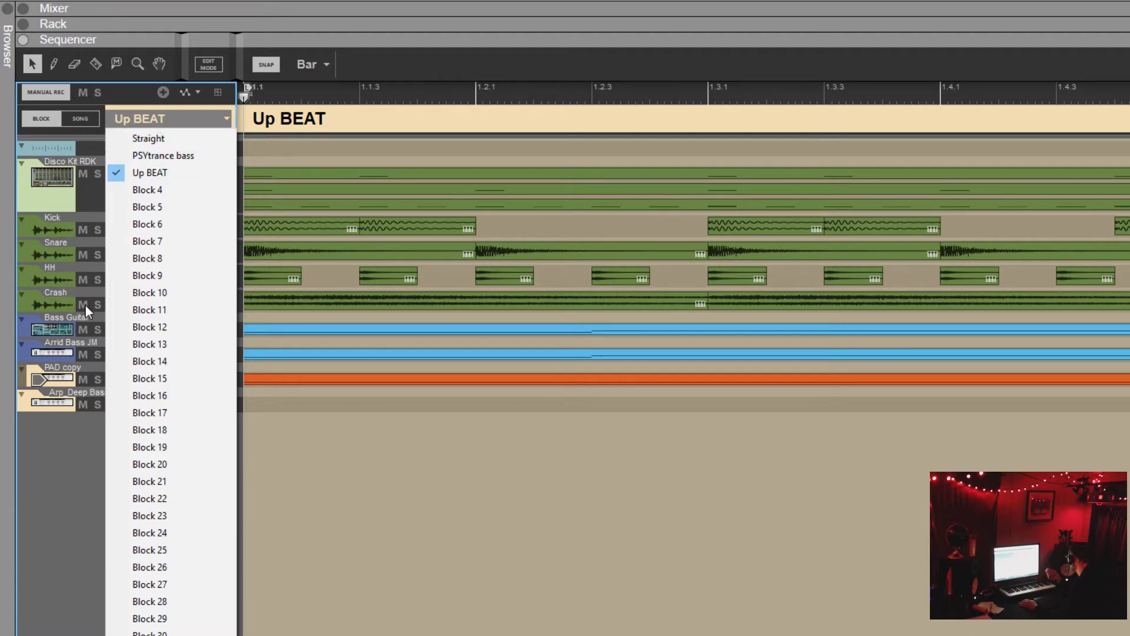
click(72, 542)
right_click(311, 119)
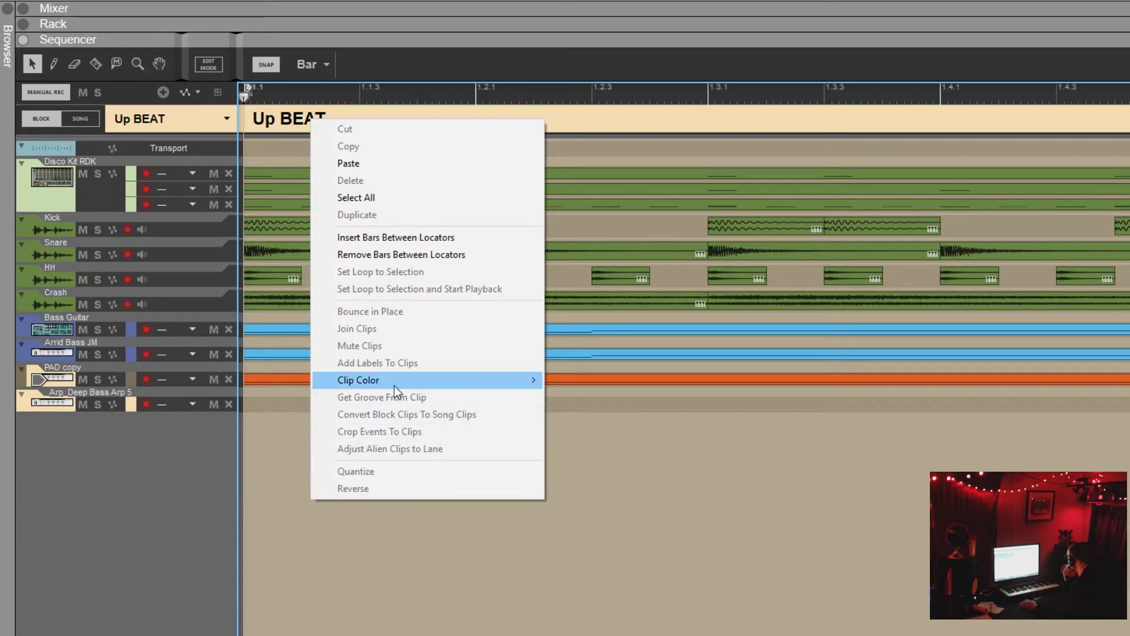
mouse_move(532, 373)
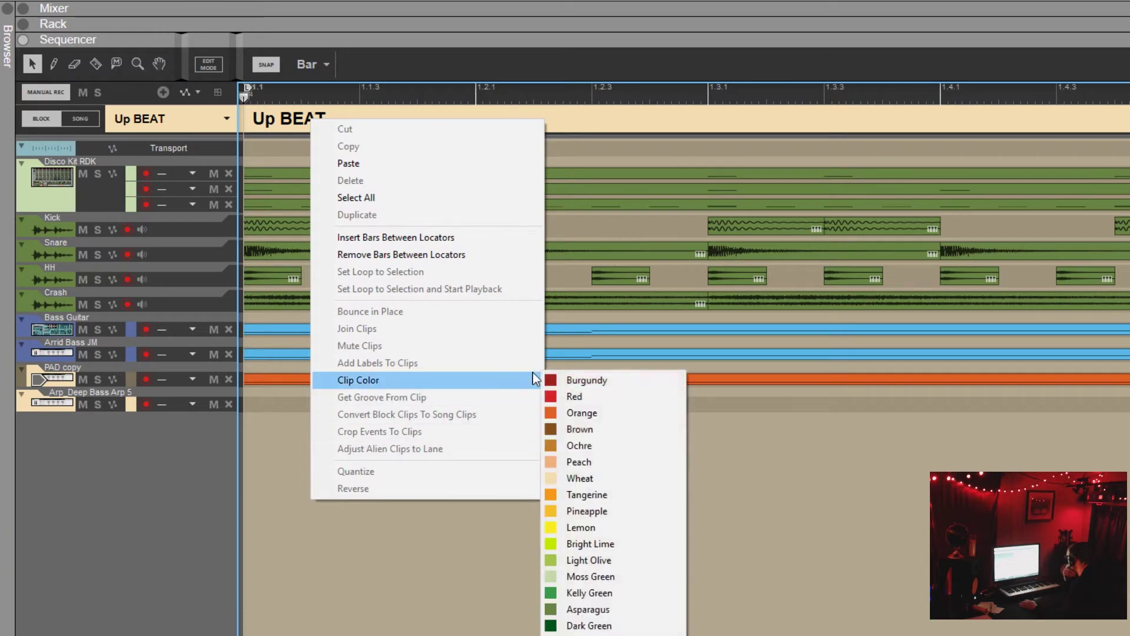
click(585, 395)
- Display the Straight block to examine its clips across several bars
click(227, 118)
click(259, 123)
click(223, 118)
click(186, 136)
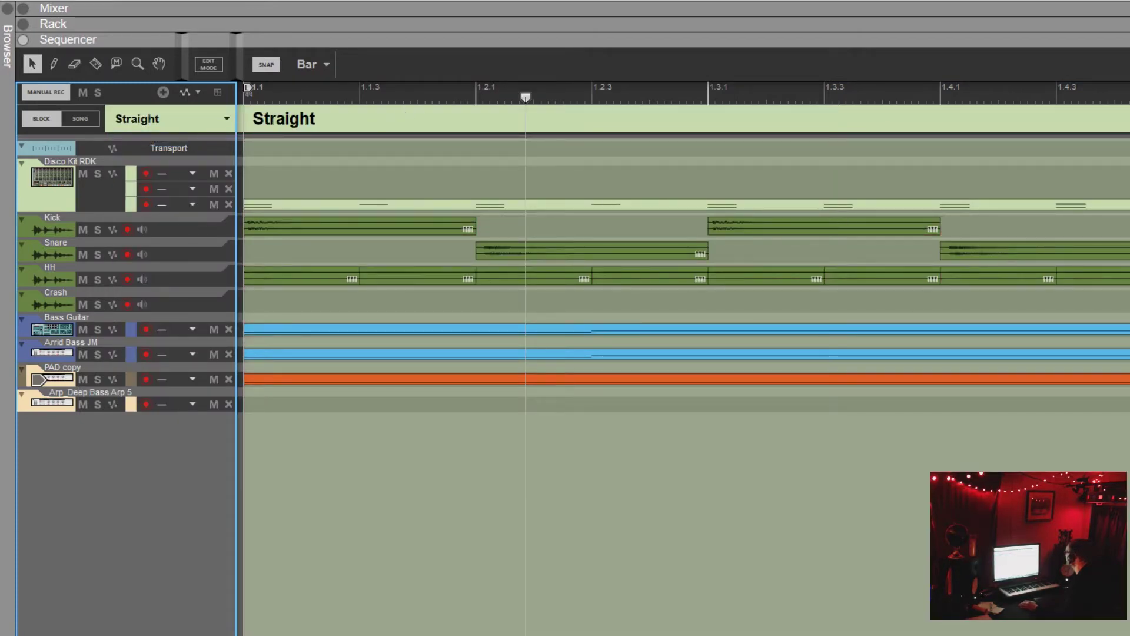
scroll(687, 365, down, 7)
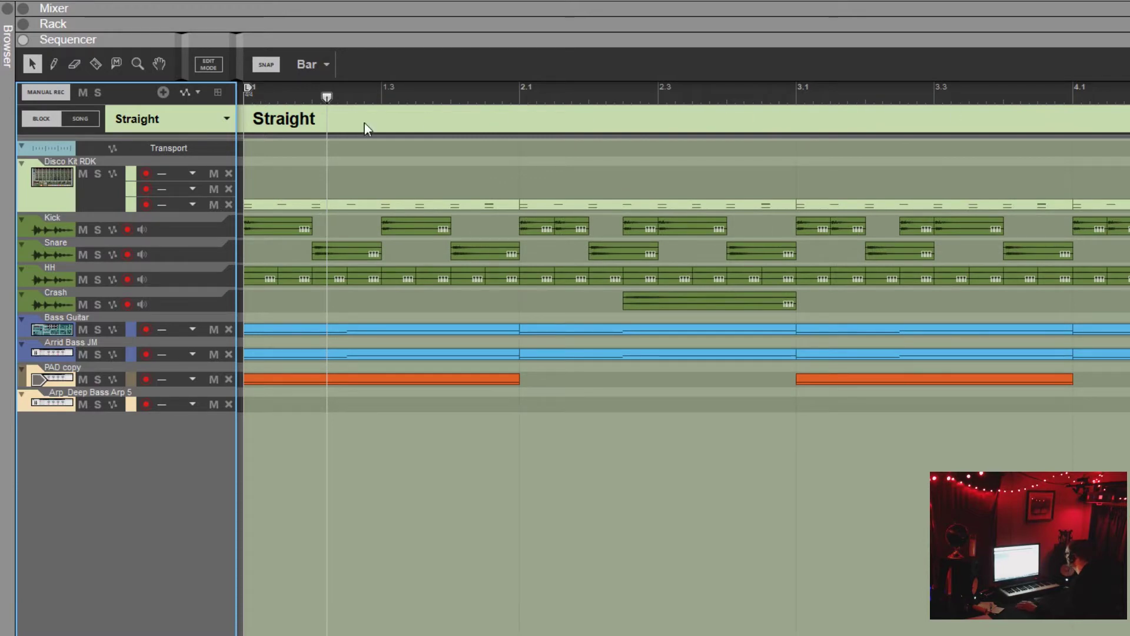
- Display the PSYtrance bass block and return the playback position to the start
click(230, 118)
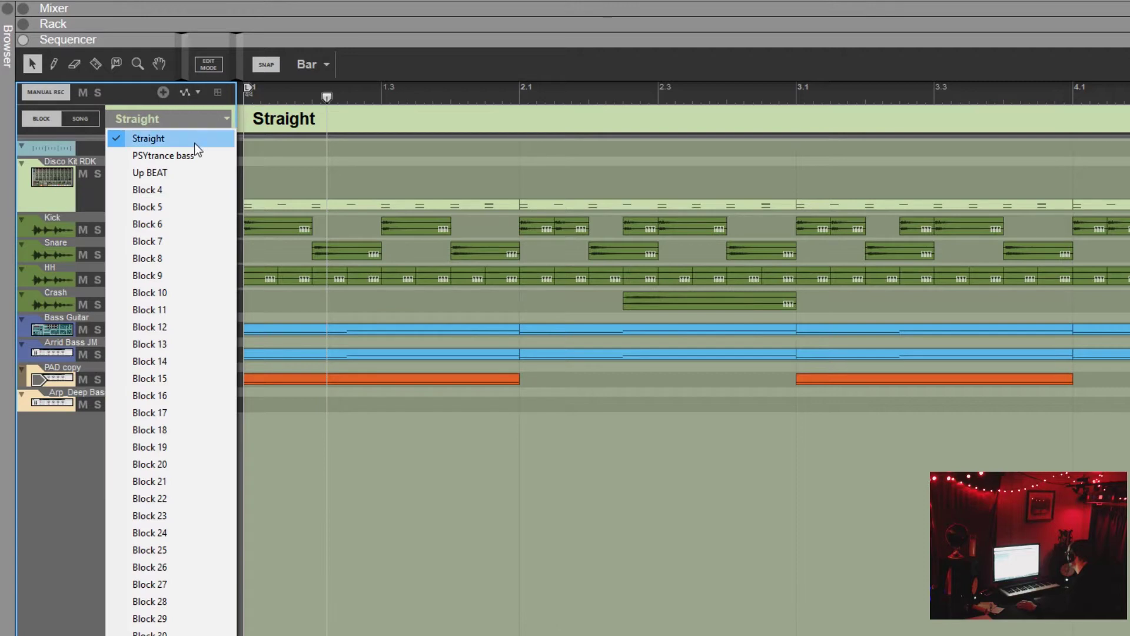
click(186, 156)
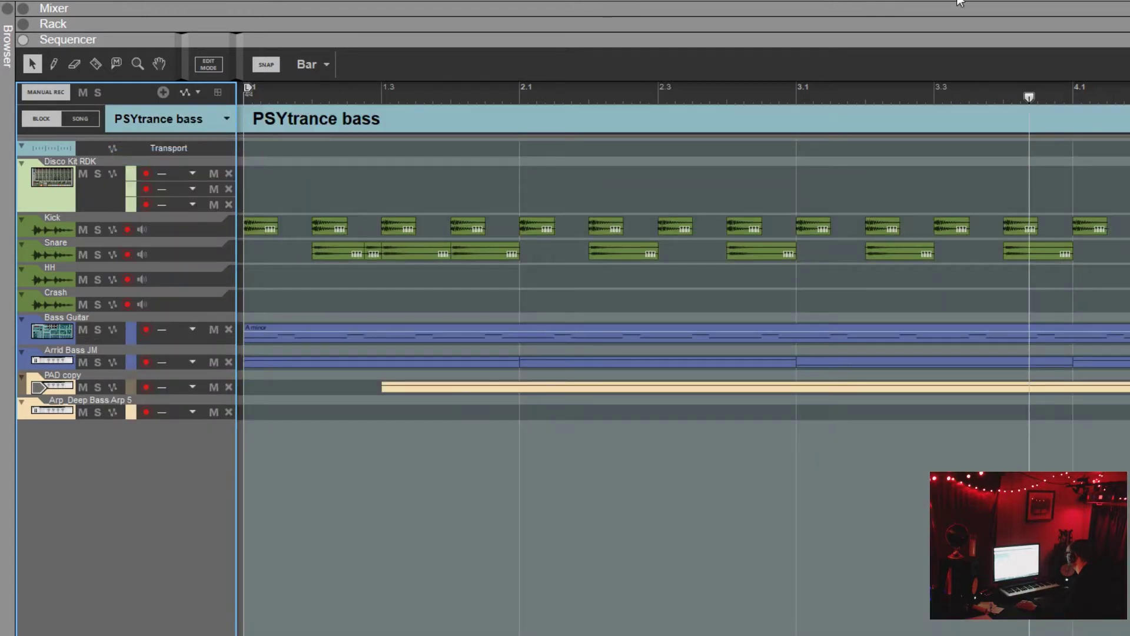
drag(1029, 99, 2, 302)
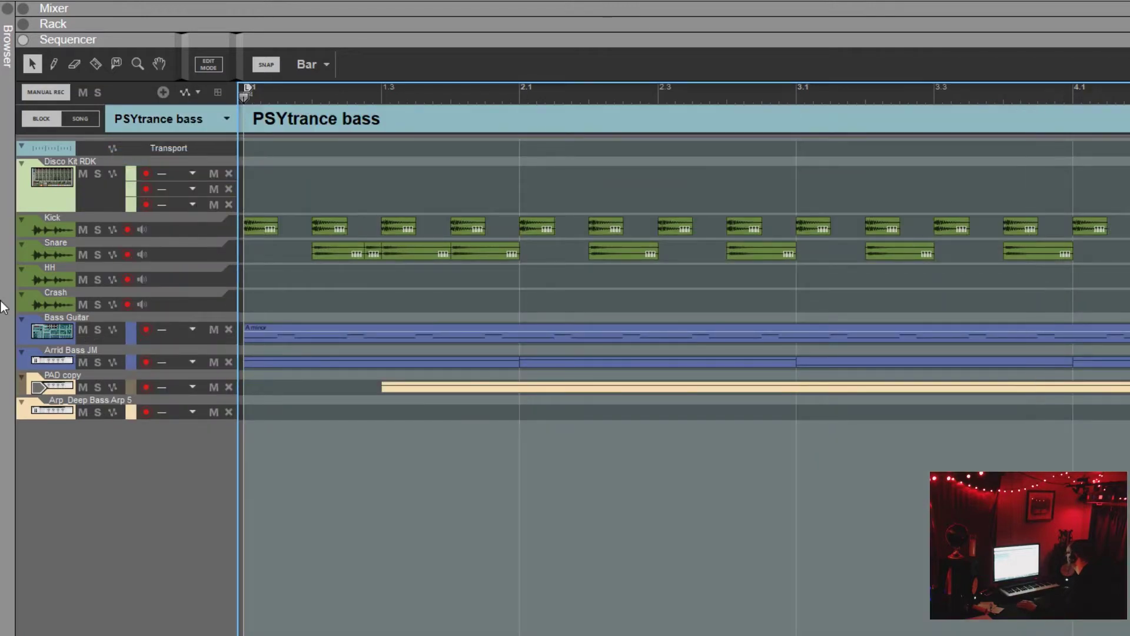
- Display the Up BEAT block and examine its clips closely
click(213, 118)
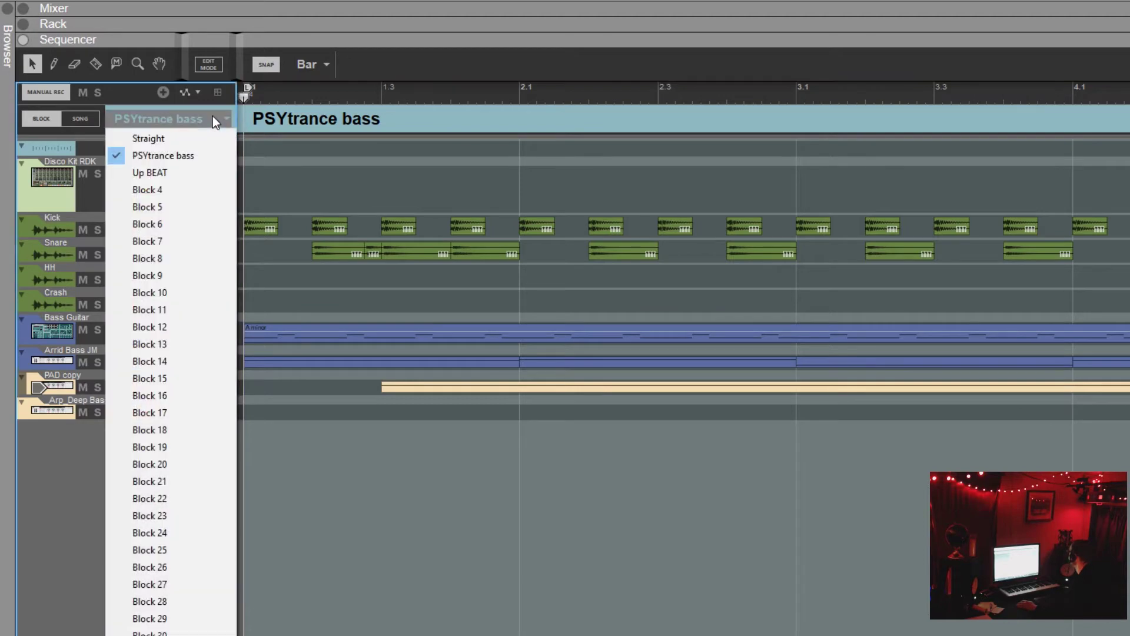
click(165, 170)
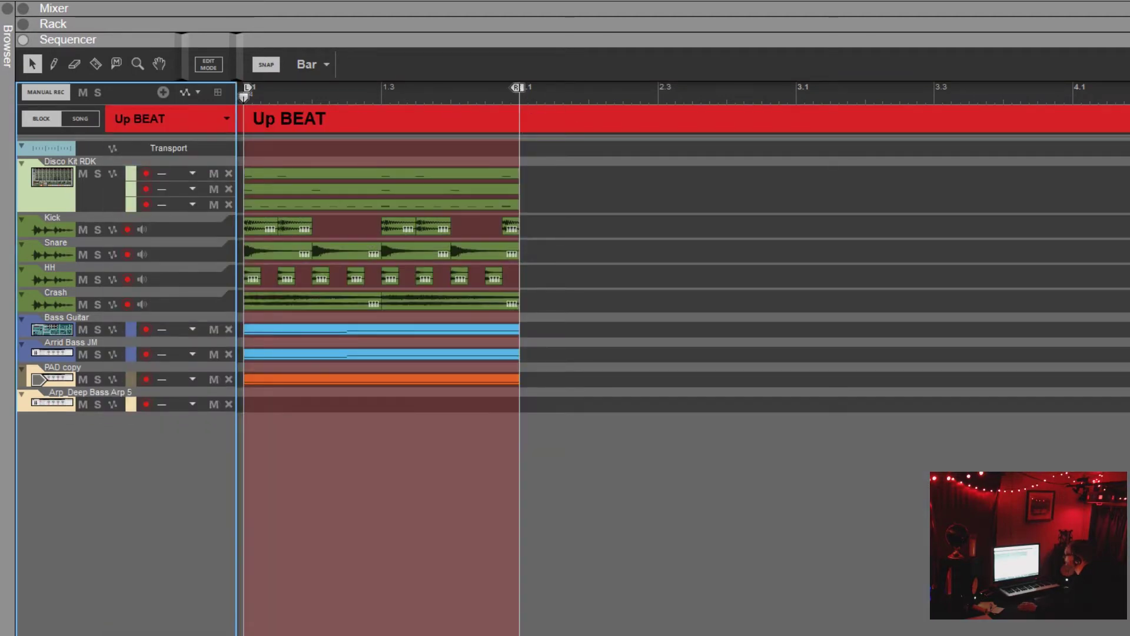
key(h)
key(h)
key(h)
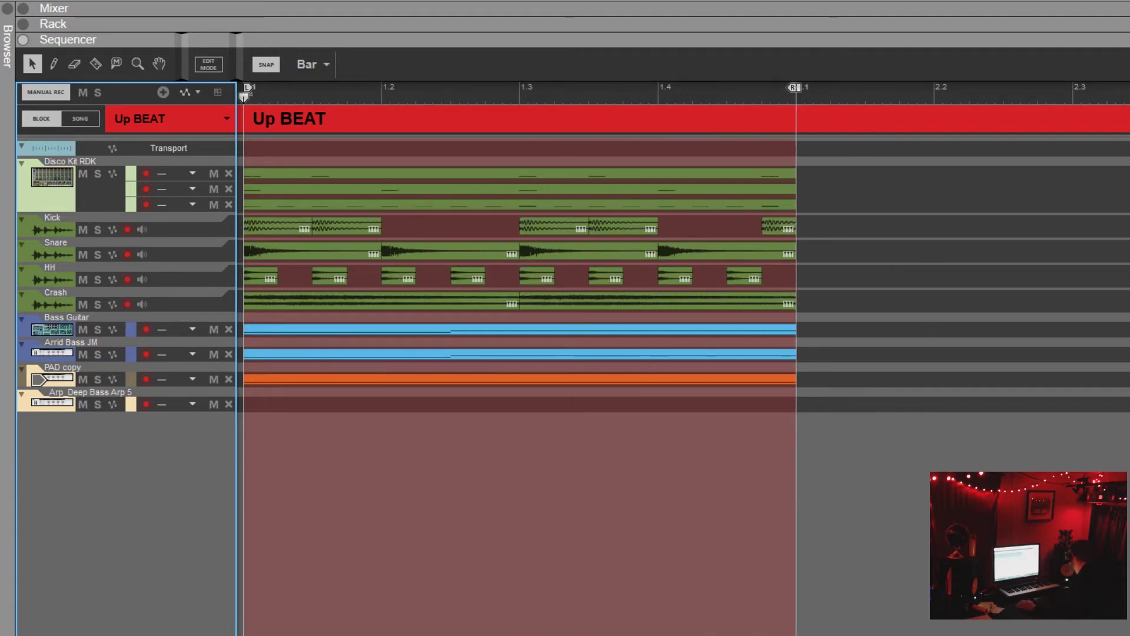
- Review the Straight, PSYtrance bass and Up BEAT blocks in turn, and compare the block view with the song view
click(189, 120)
click(194, 138)
click(207, 121)
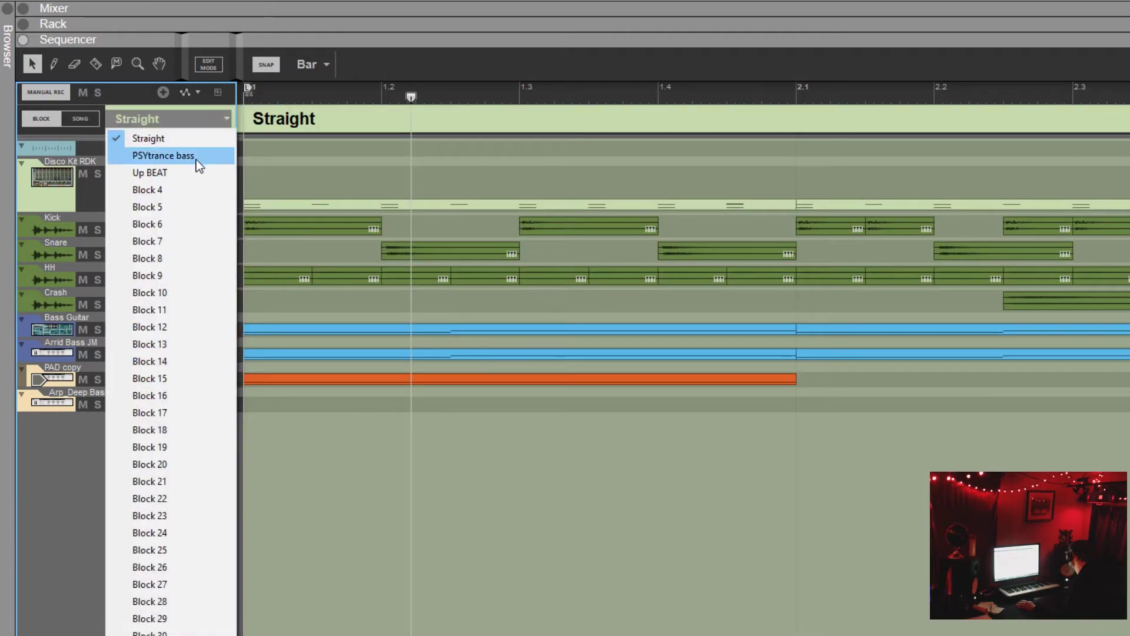
click(196, 156)
click(224, 122)
click(193, 173)
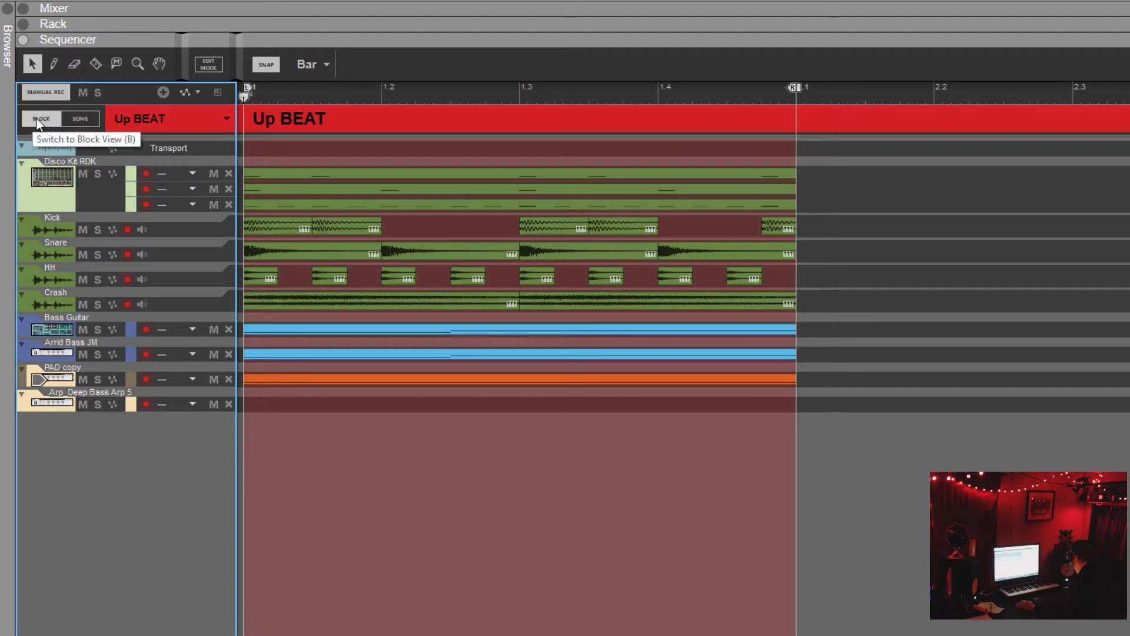
click(94, 116)
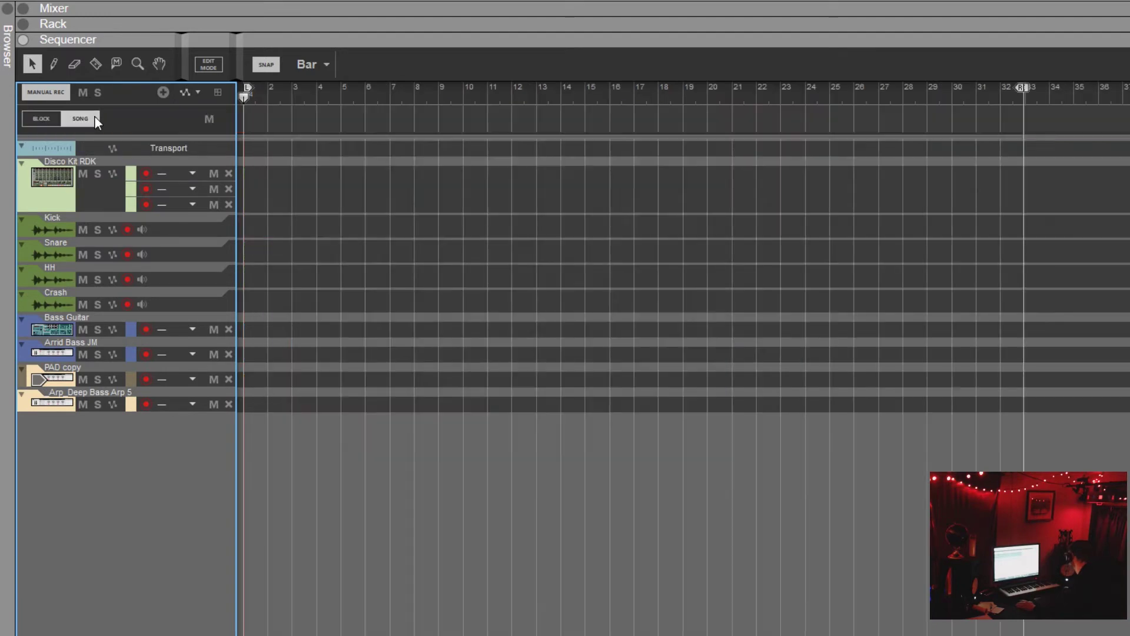
click(37, 123)
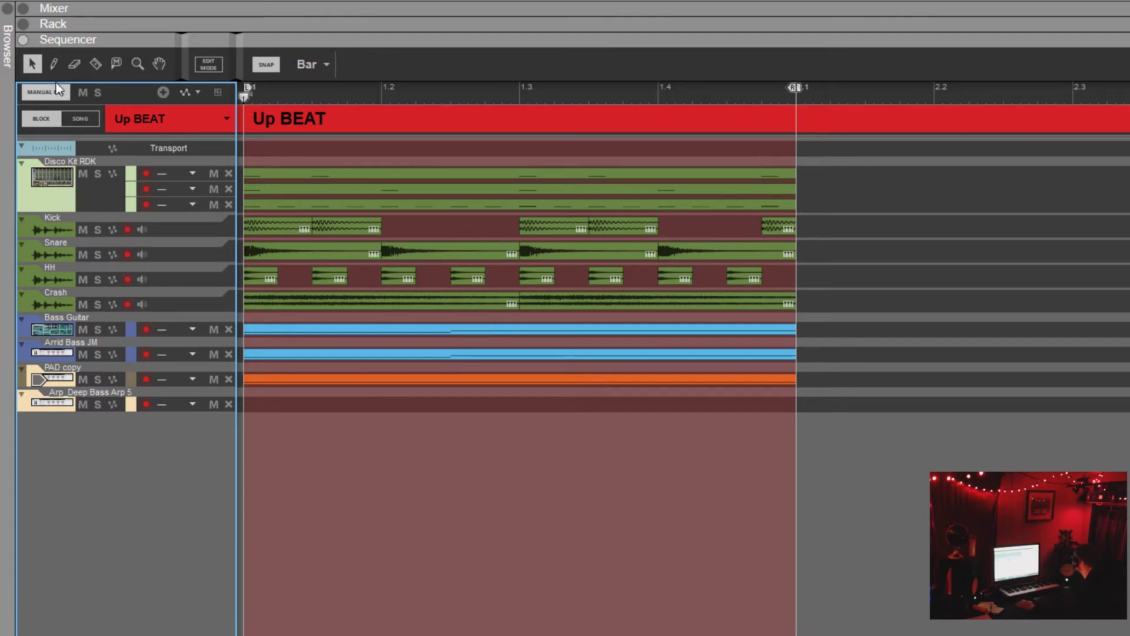
- In the song view, place a Straight block clip at bar 1 and extend it to a length of 8 bars
click(87, 120)
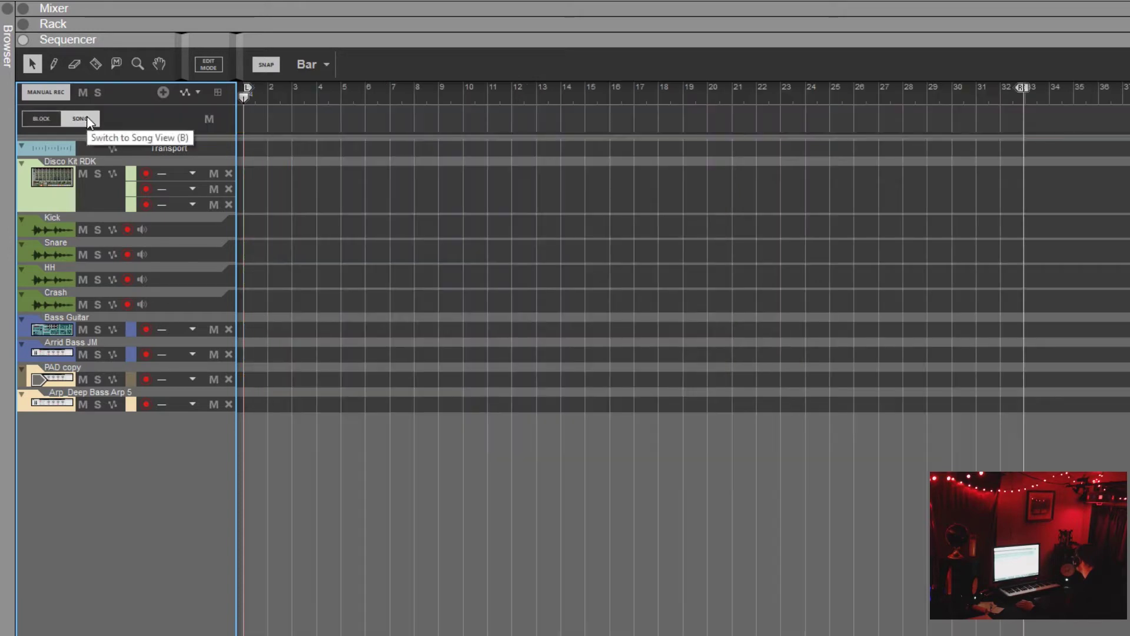
double_click(257, 113)
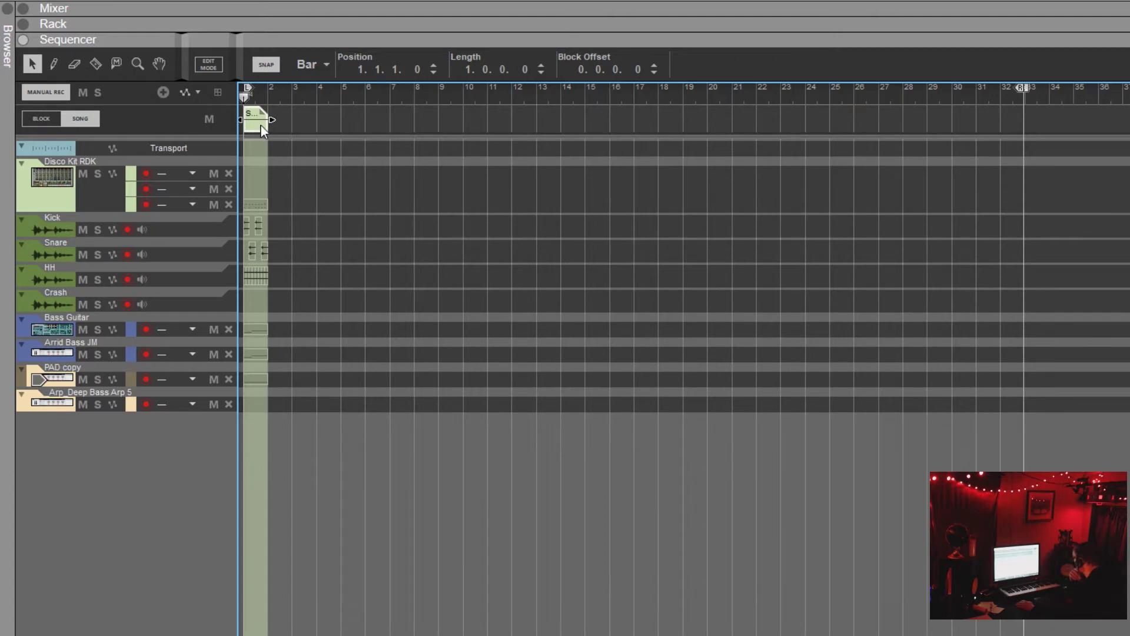
drag(271, 120, 339, 46)
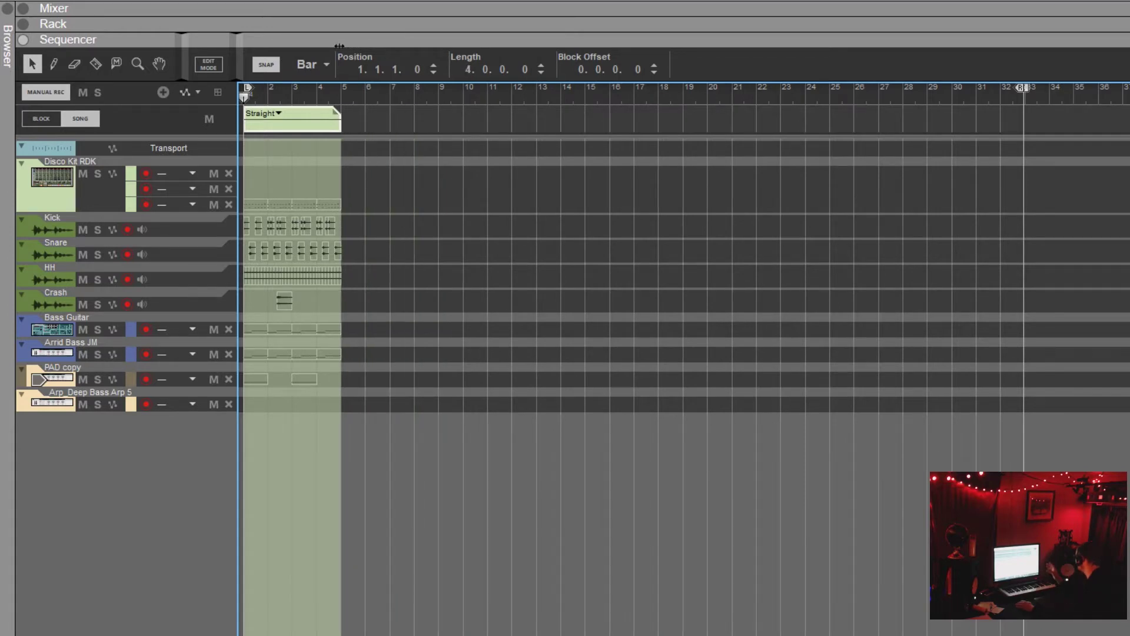
drag(339, 46, 434, 125)
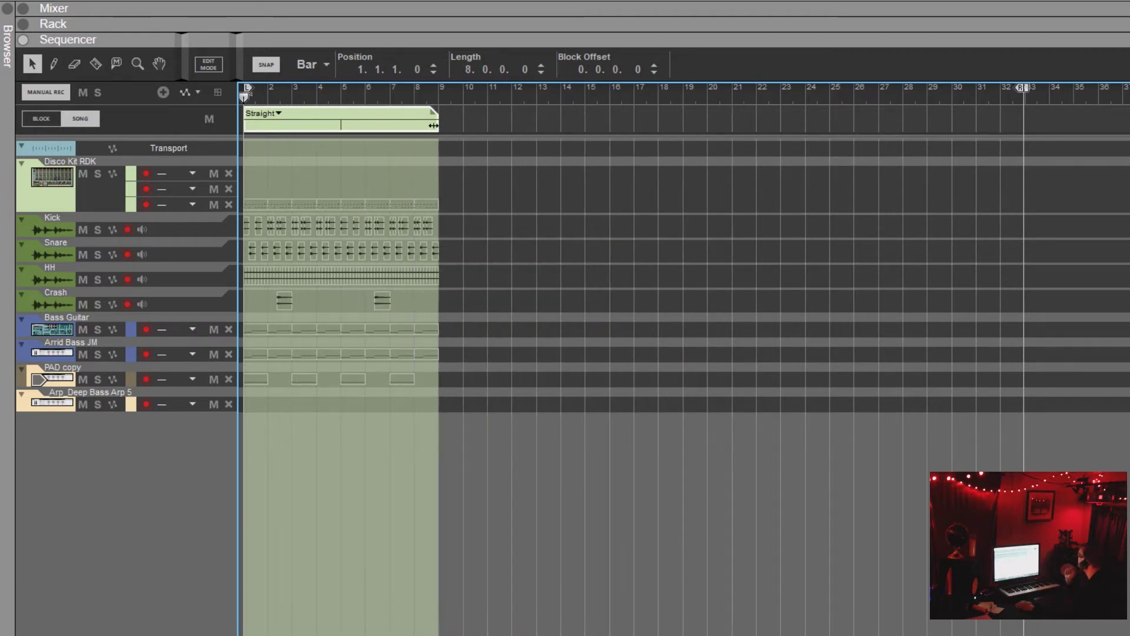
- Try assigning the 8-bar song clip to the PSYtrance bass block instead of Straight
click(207, 109)
click(280, 115)
click(323, 140)
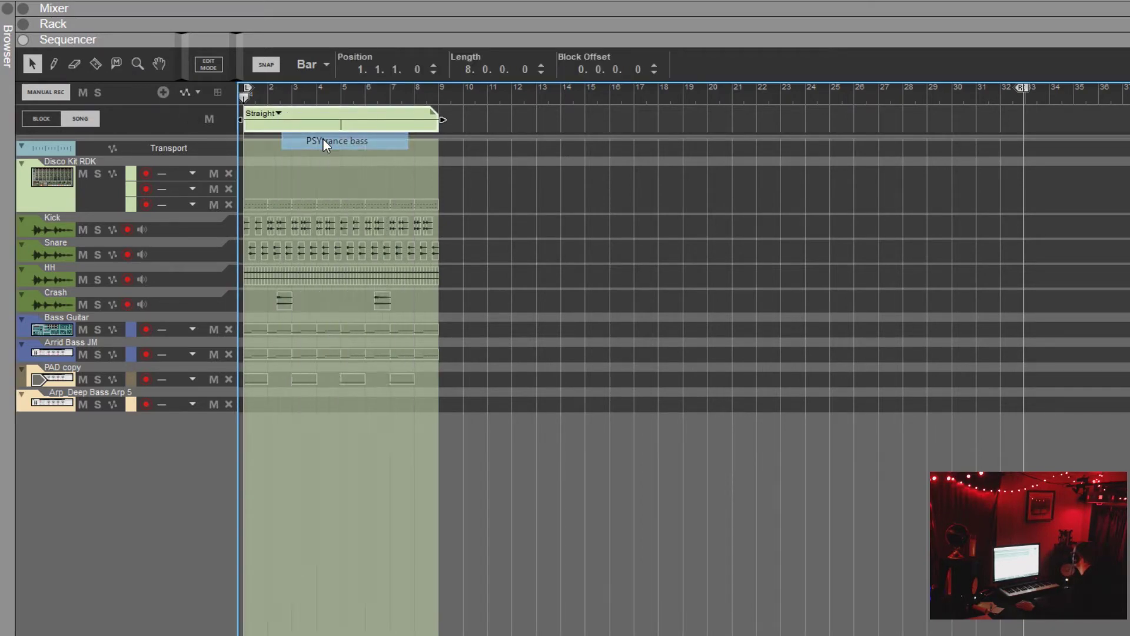
click(306, 113)
click(343, 156)
drag(426, 179, 252, 421)
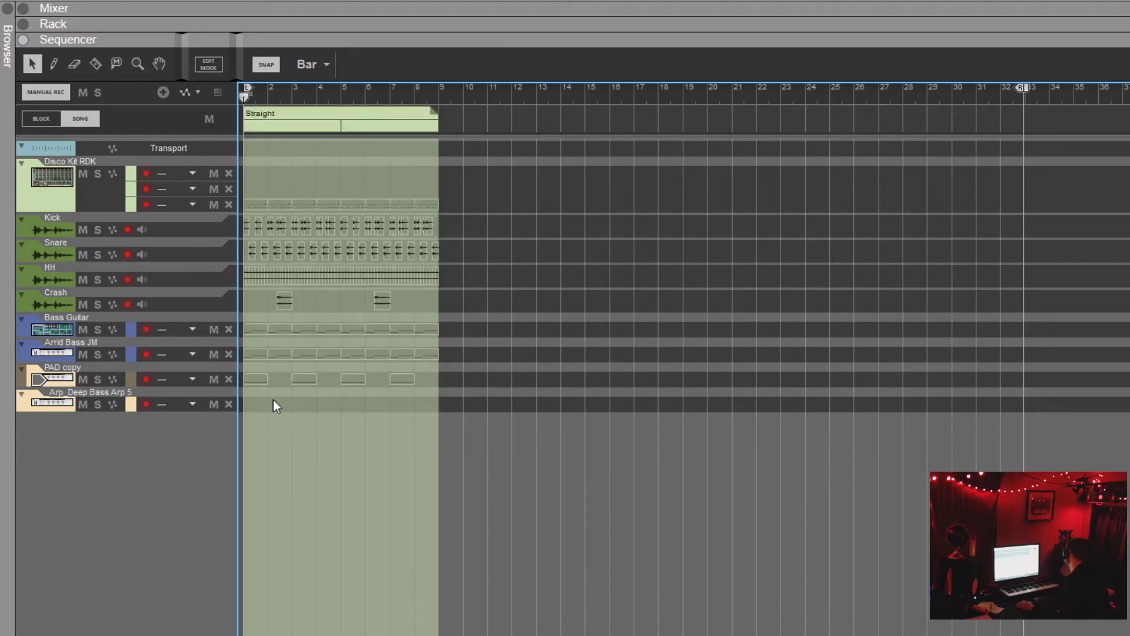
drag(429, 156, 262, 428)
drag(426, 167, 247, 439)
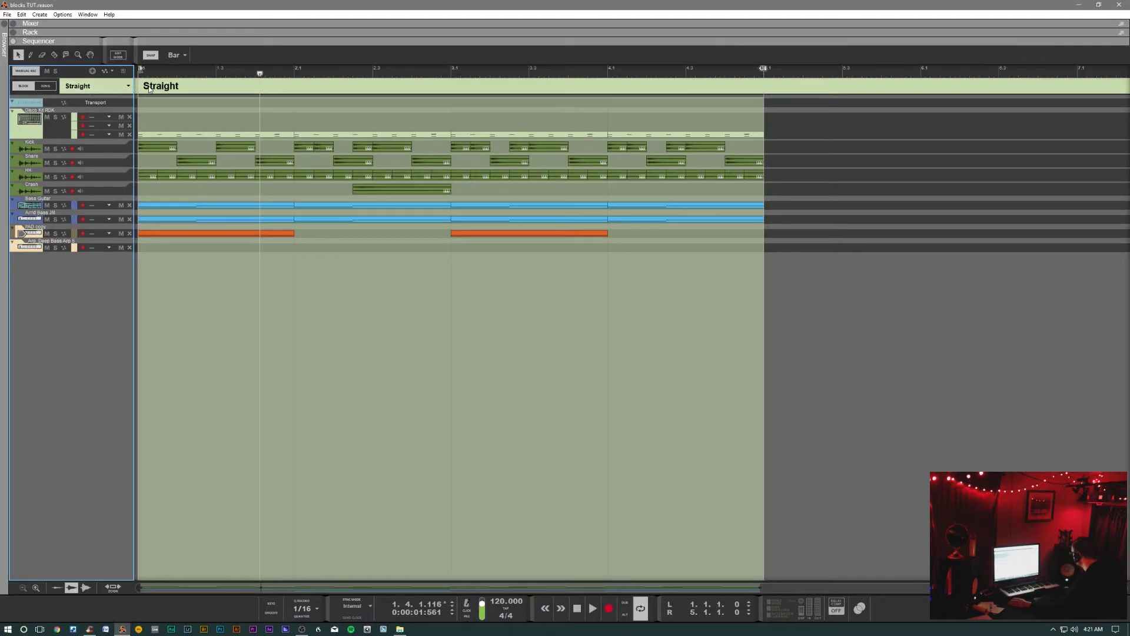
- Set the Straight block's colour to Burgundy in the block view
right_click(188, 88)
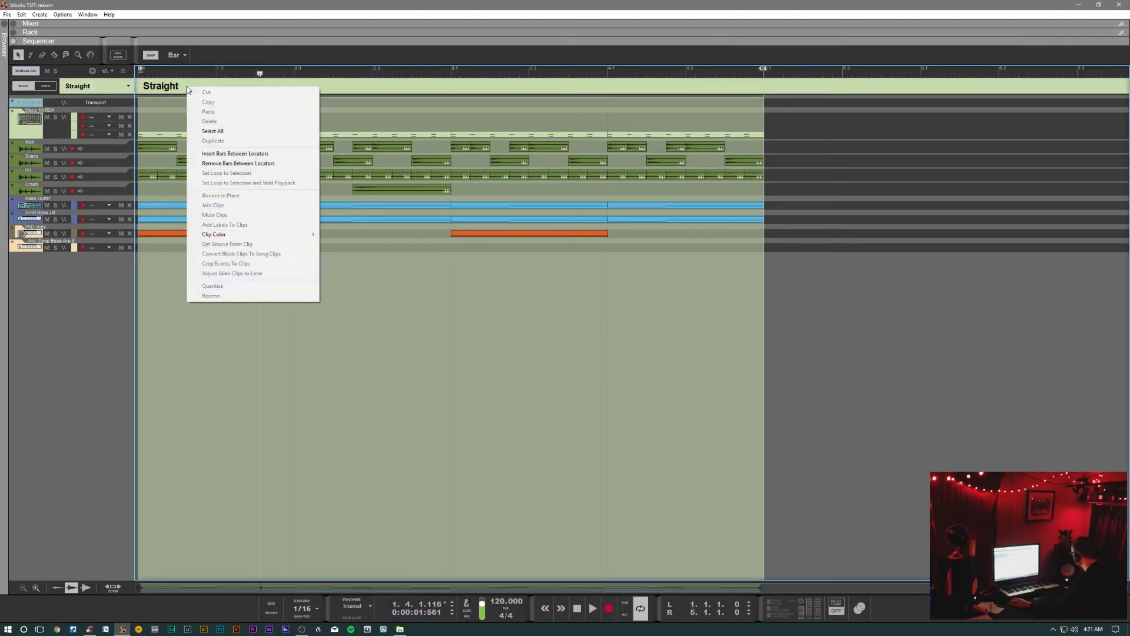
mouse_move(257, 239)
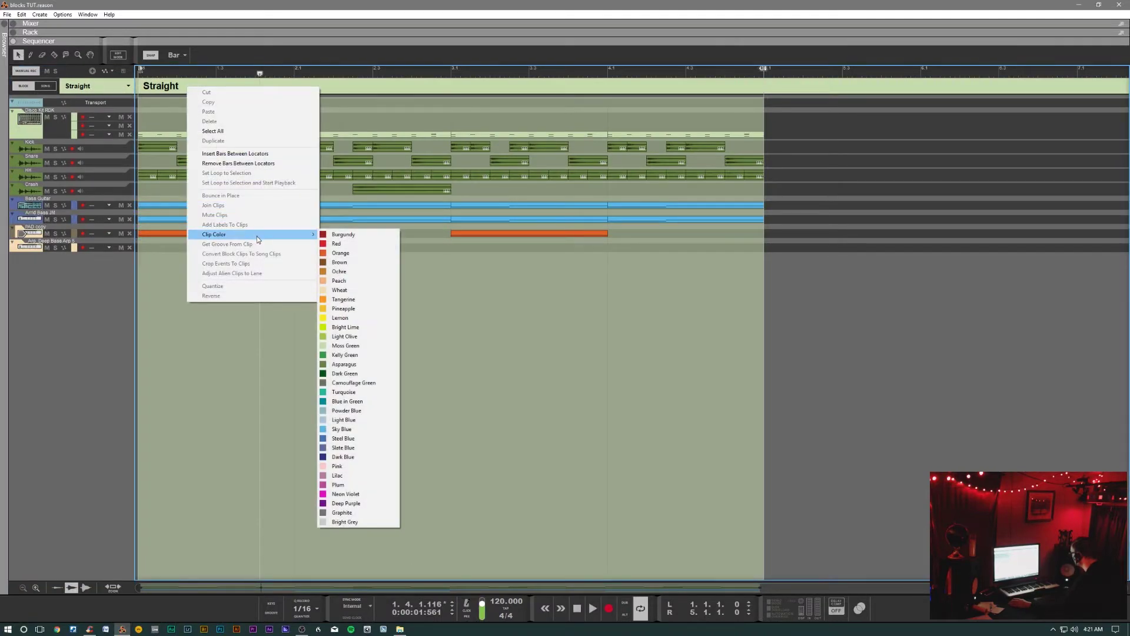
click(338, 234)
- Set the Straight block's colour to Pineapple
right_click(210, 89)
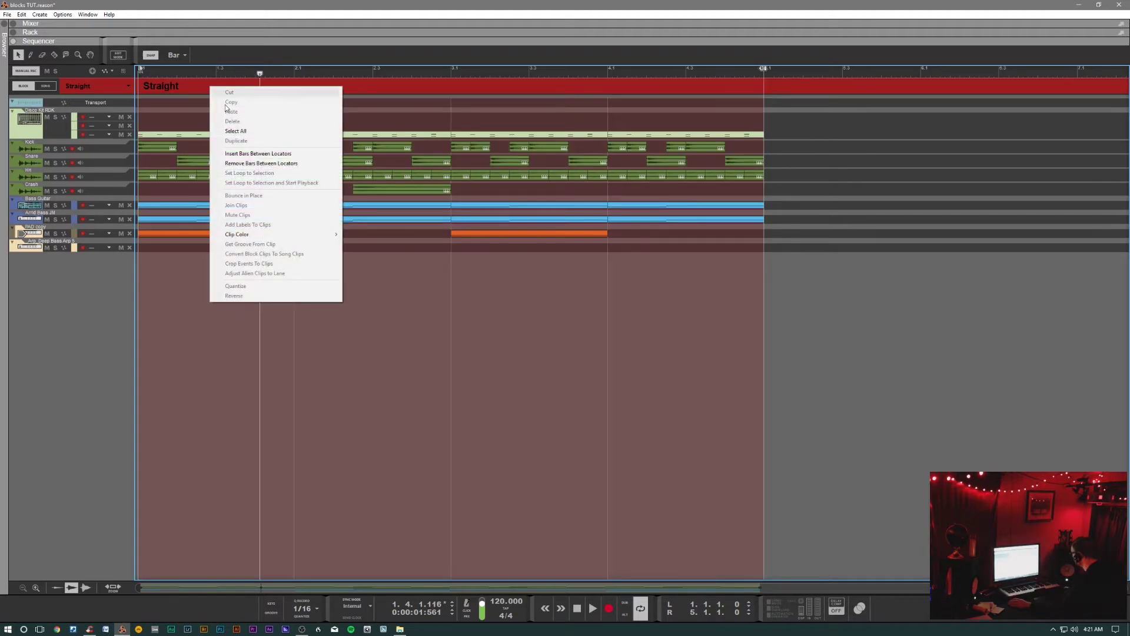
mouse_move(287, 236)
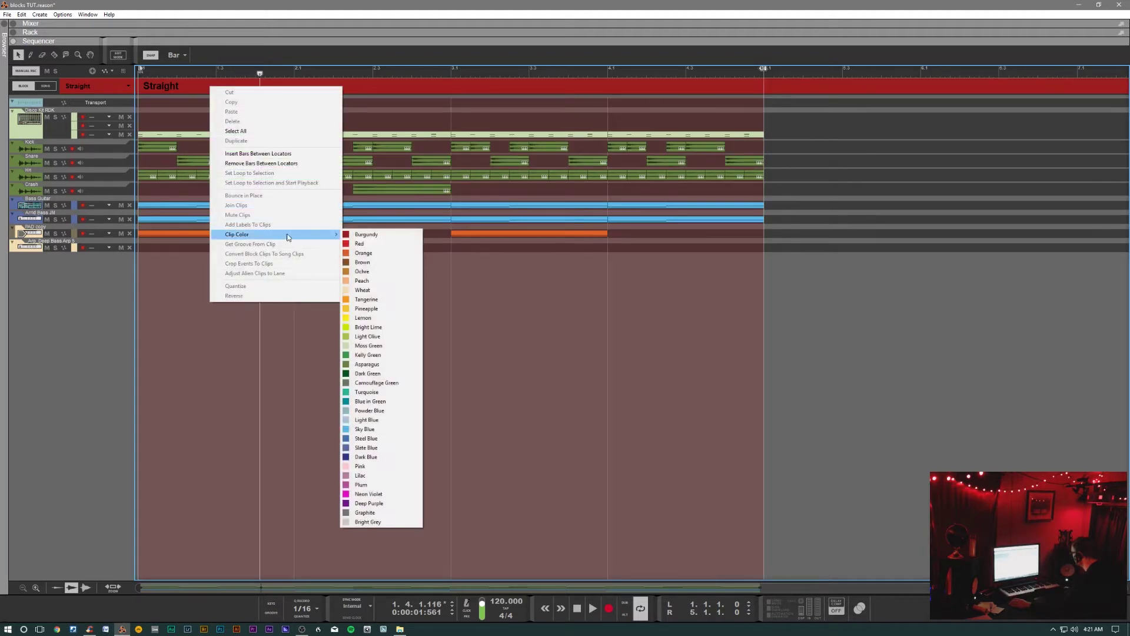
click(366, 309)
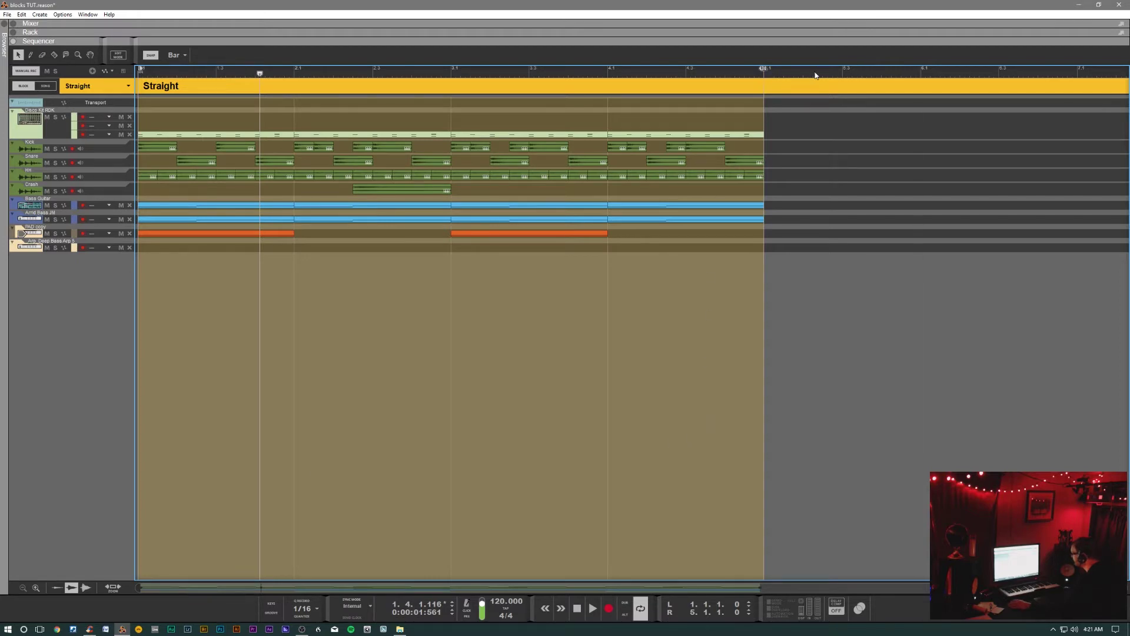
mouse_move(815, 76)
mouse_down()
mouse_move(1046, 50)
mouse_move(740, 138)
mouse_move(1048, 79)
mouse_move(781, 140)
mouse_up()
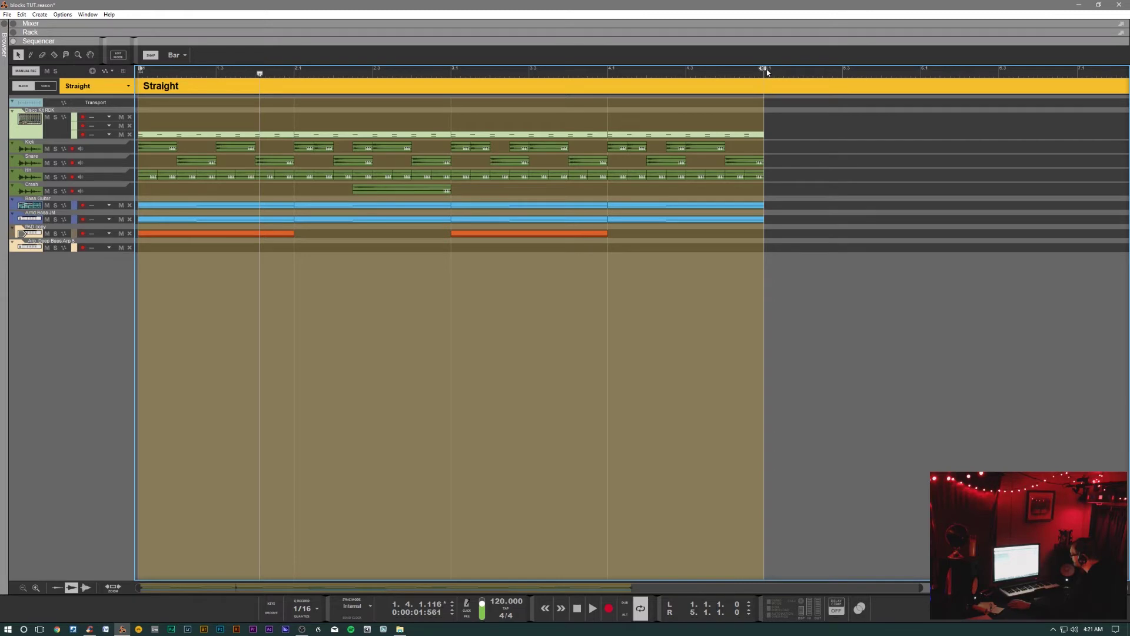
drag(766, 73, 765, 75)
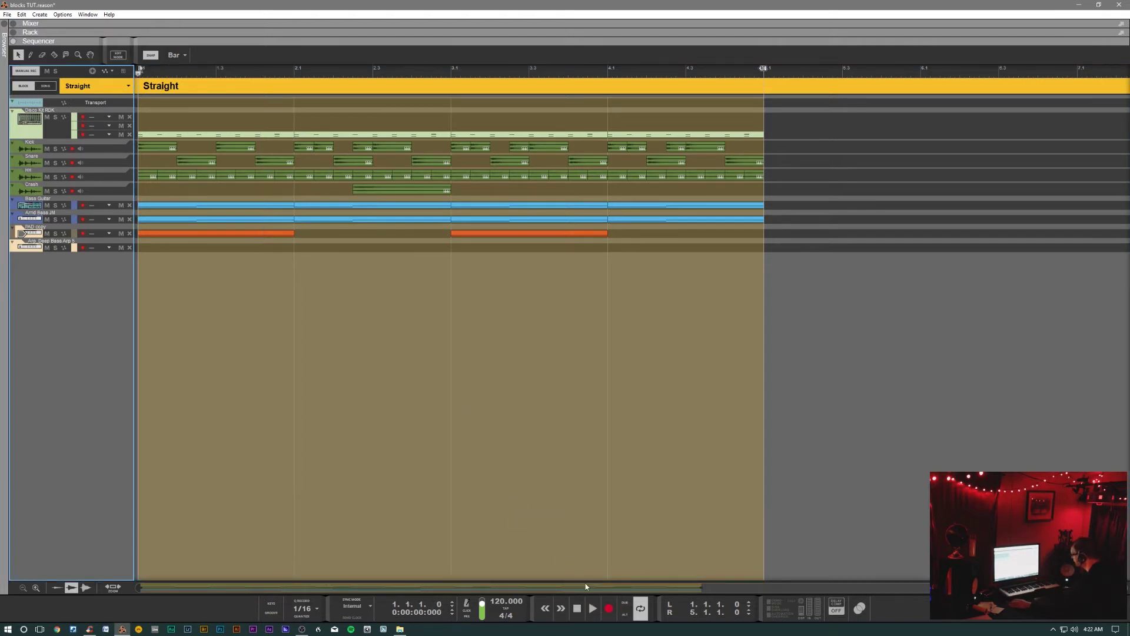
- Audition the Straight block and the PSYtrance bass block in turn, returning playback to the start after each
click(593, 609)
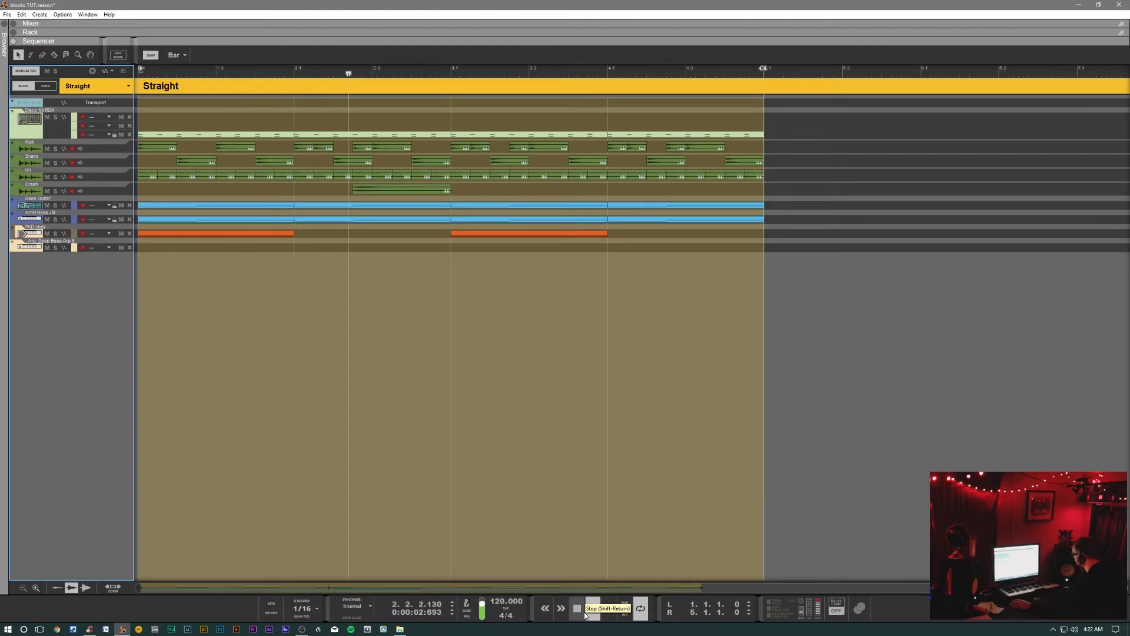
double_click(585, 615)
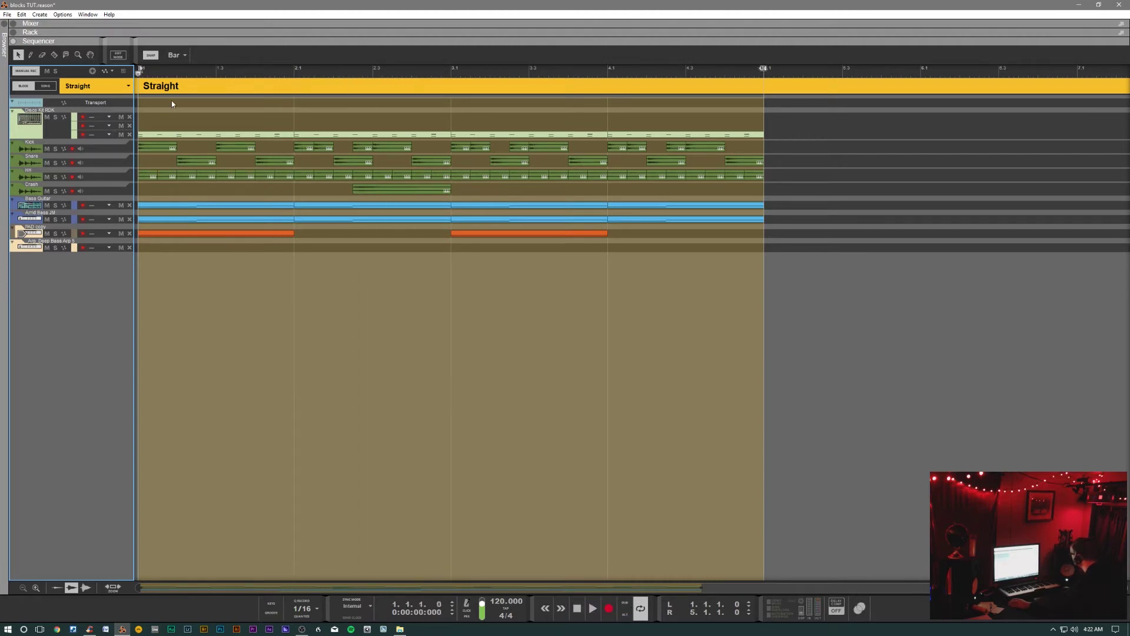
click(129, 88)
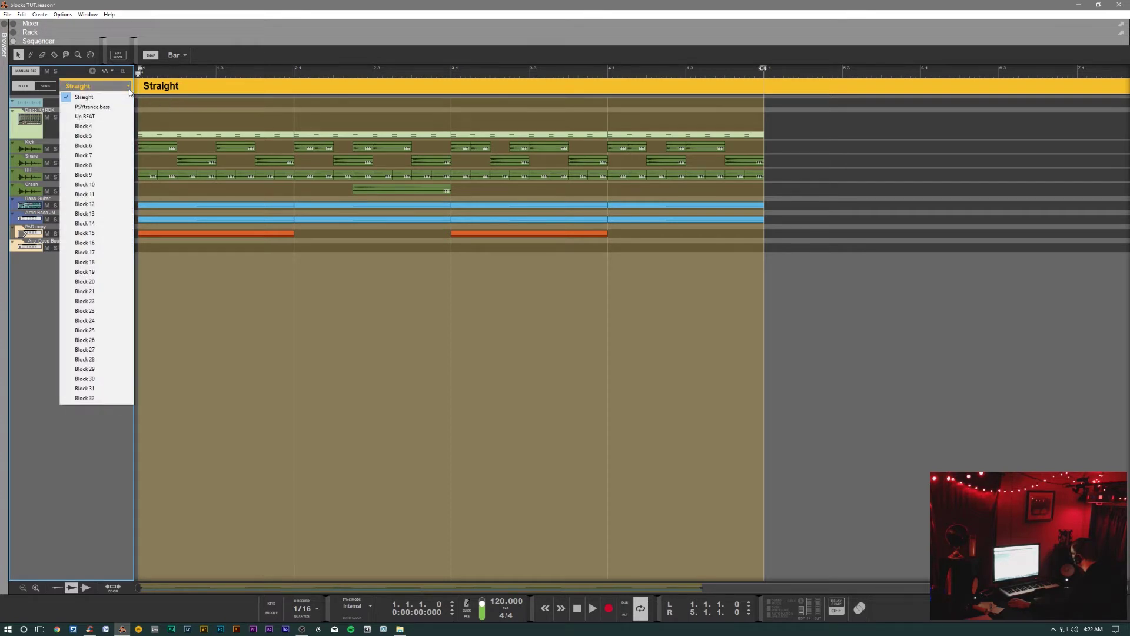
click(104, 108)
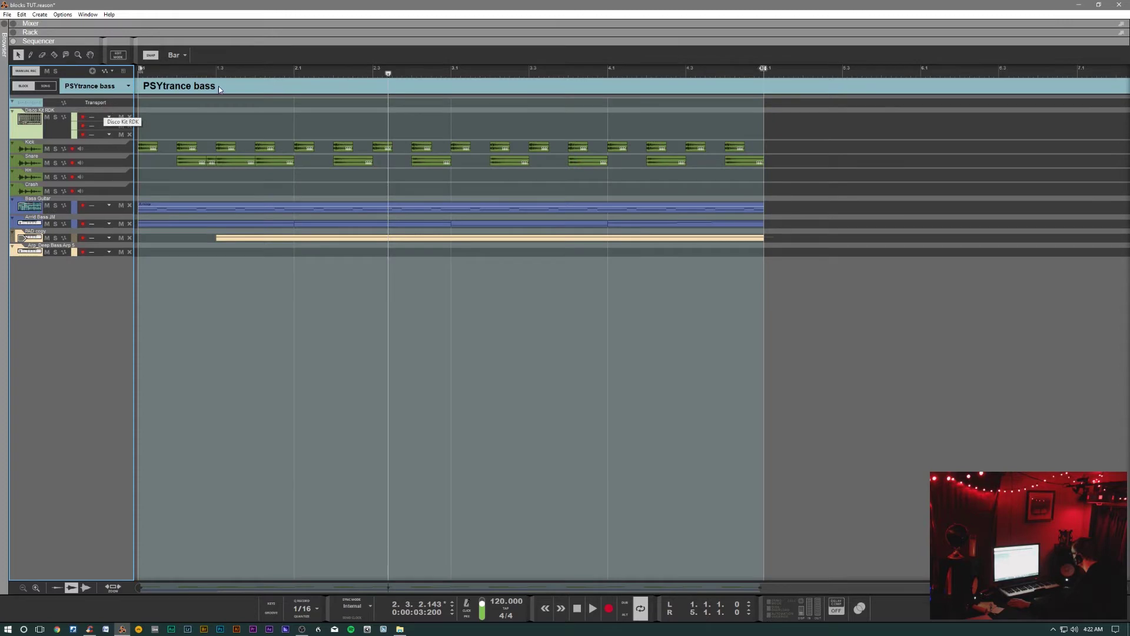
click(577, 609)
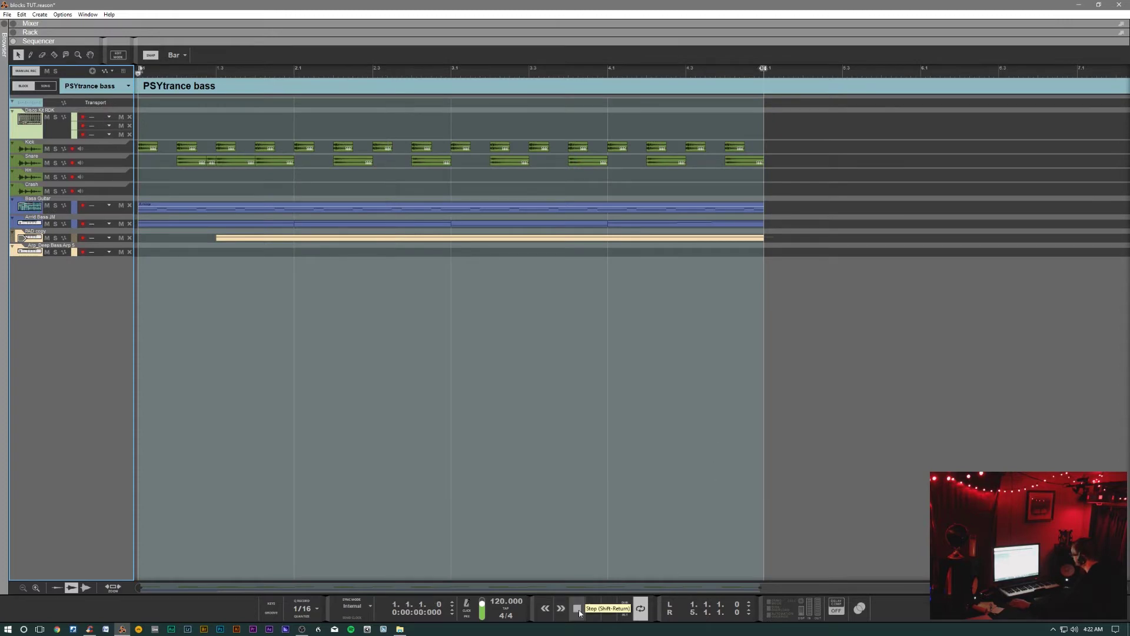
- Play the PSYtrance bass block again, stopping and returning playback to the start
click(593, 610)
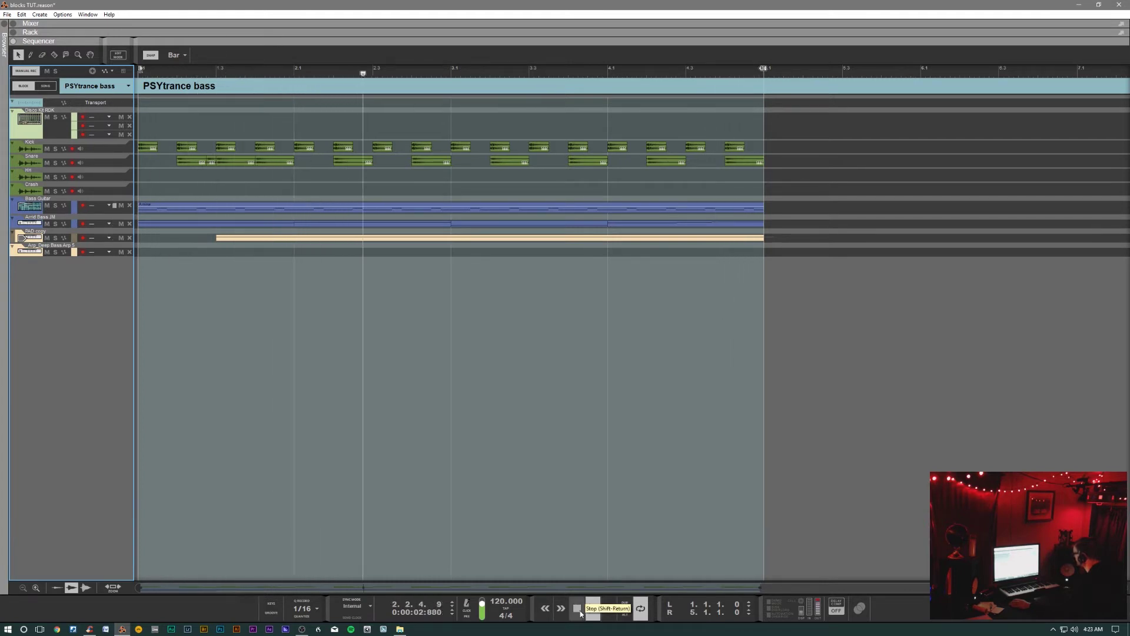
click(578, 610)
click(578, 610)
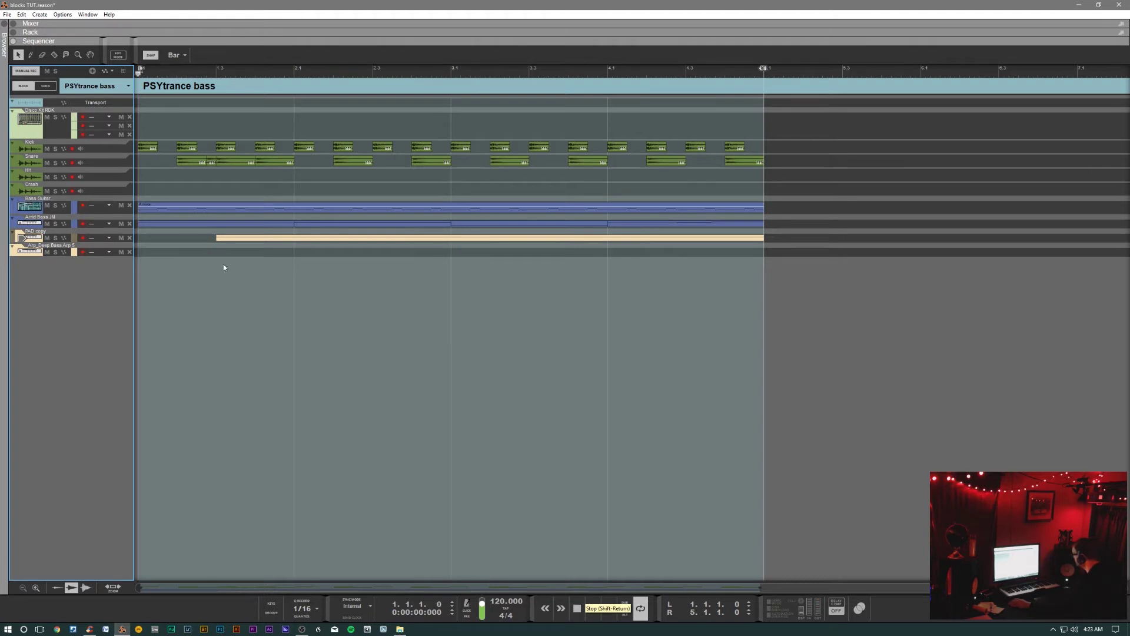
- Display the Up BEAT block and audition it, returning playback to the start
click(95, 85)
click(100, 116)
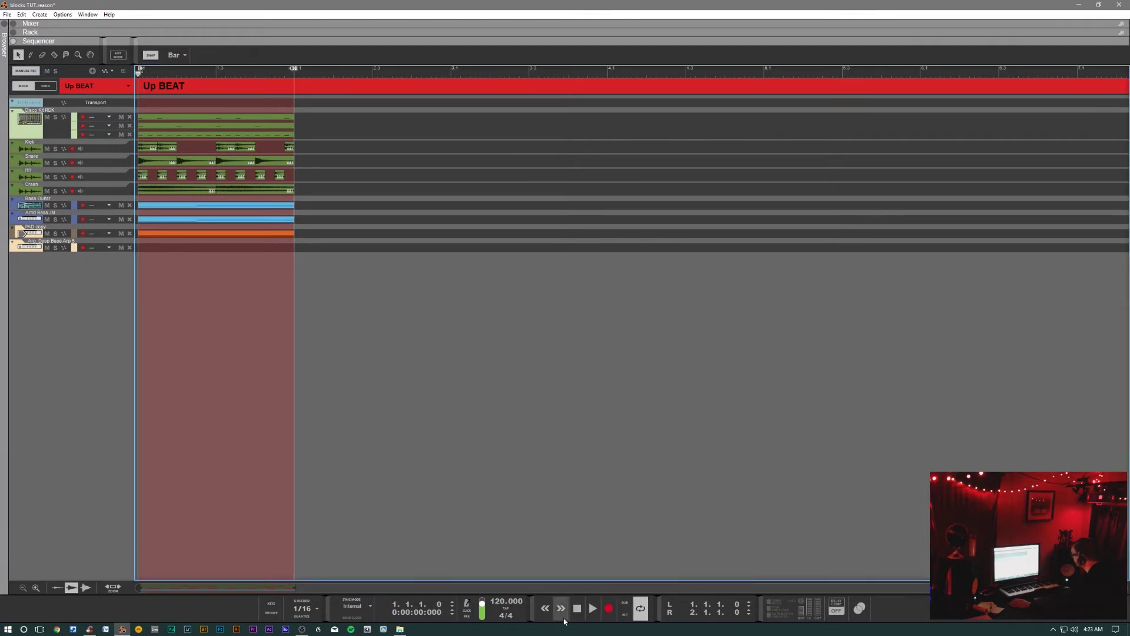
click(593, 609)
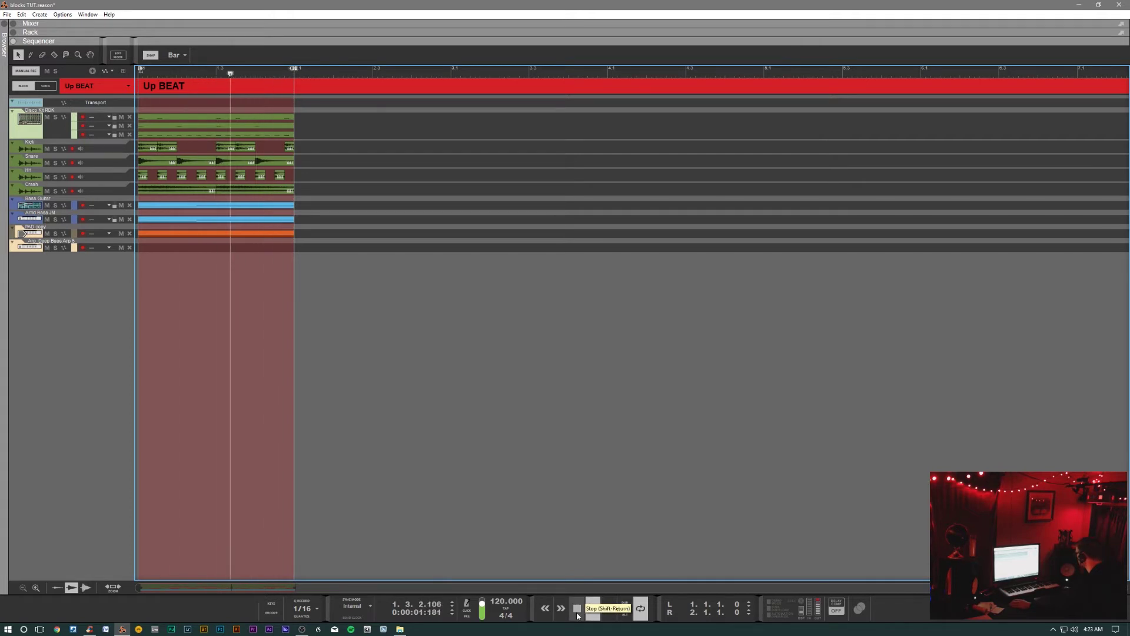
click(577, 614)
click(578, 614)
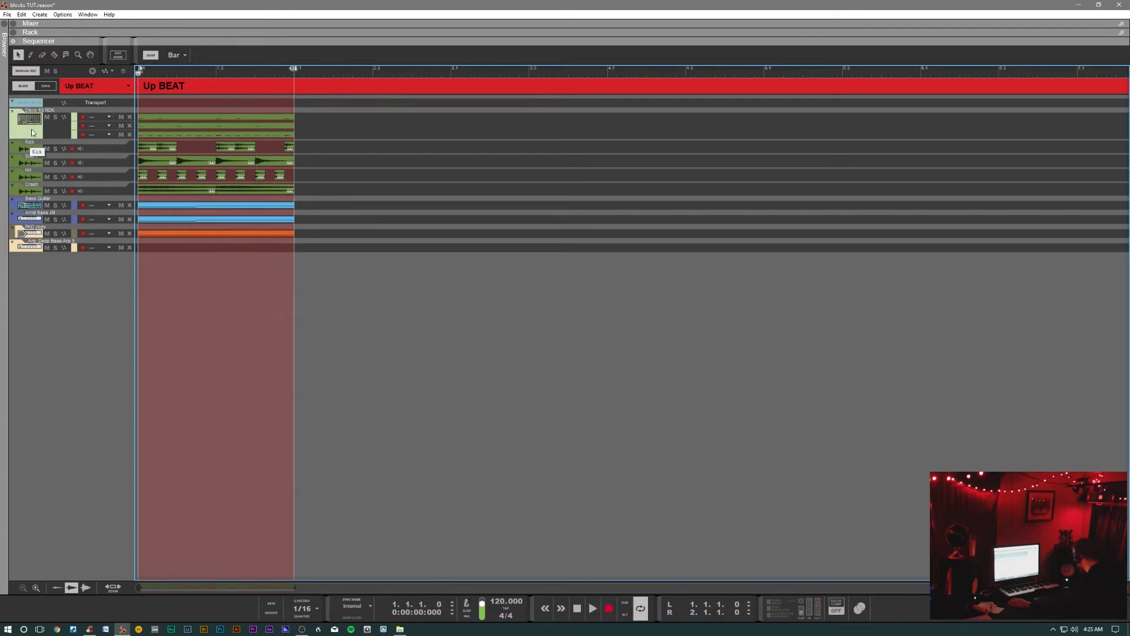
- View the empty song arrangement, and return to the block view with the Straight block displayed
click(47, 86)
click(48, 86)
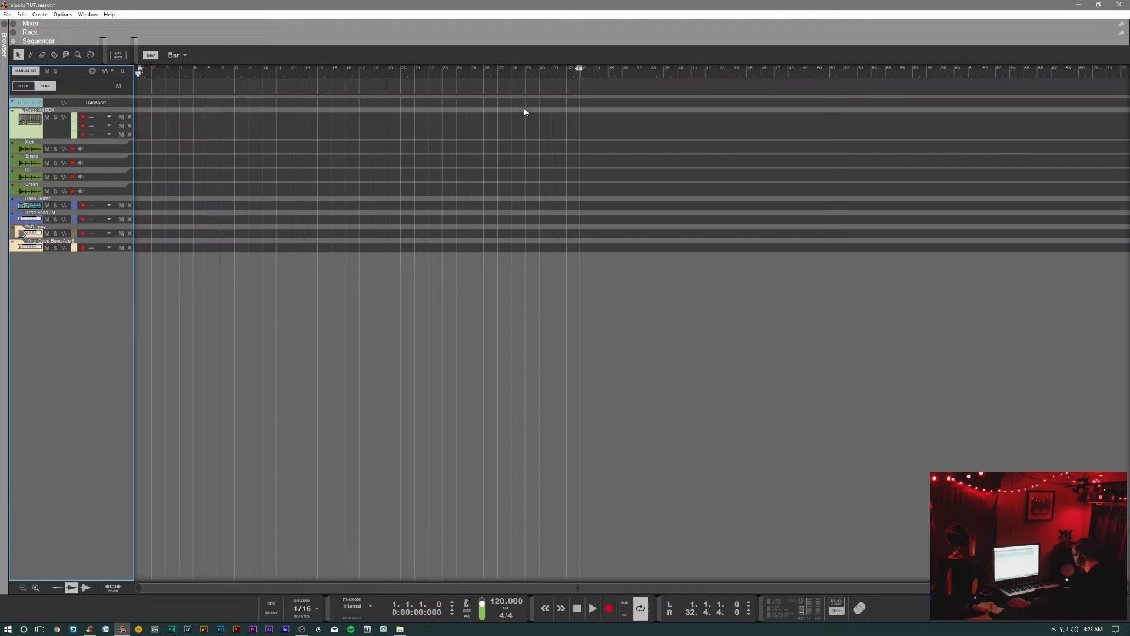
click(24, 86)
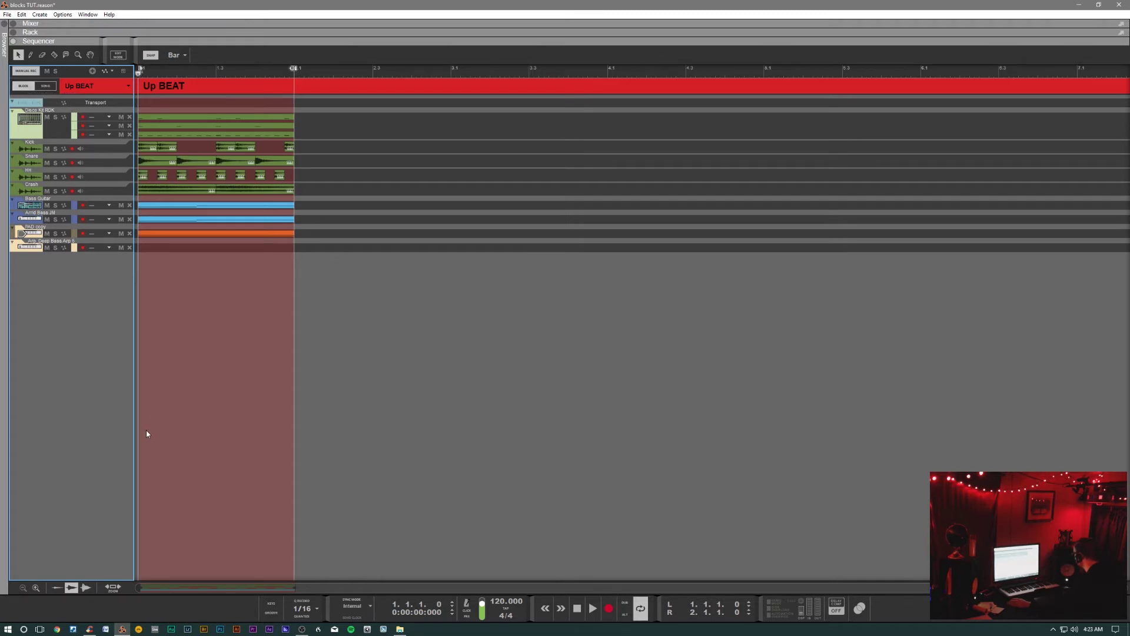
click(128, 85)
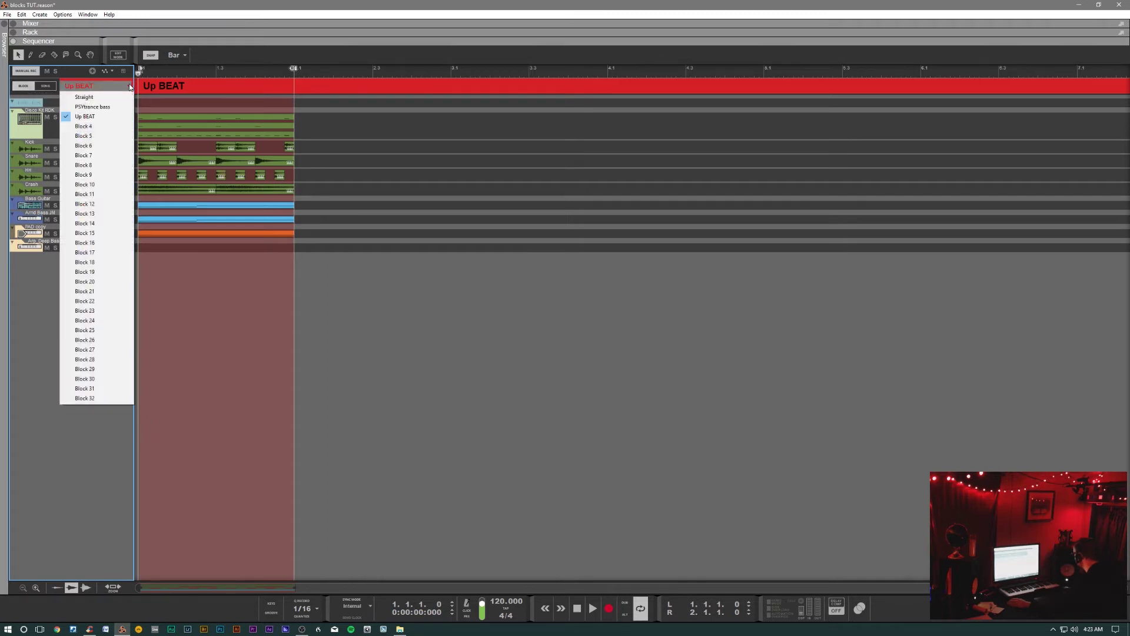
click(98, 98)
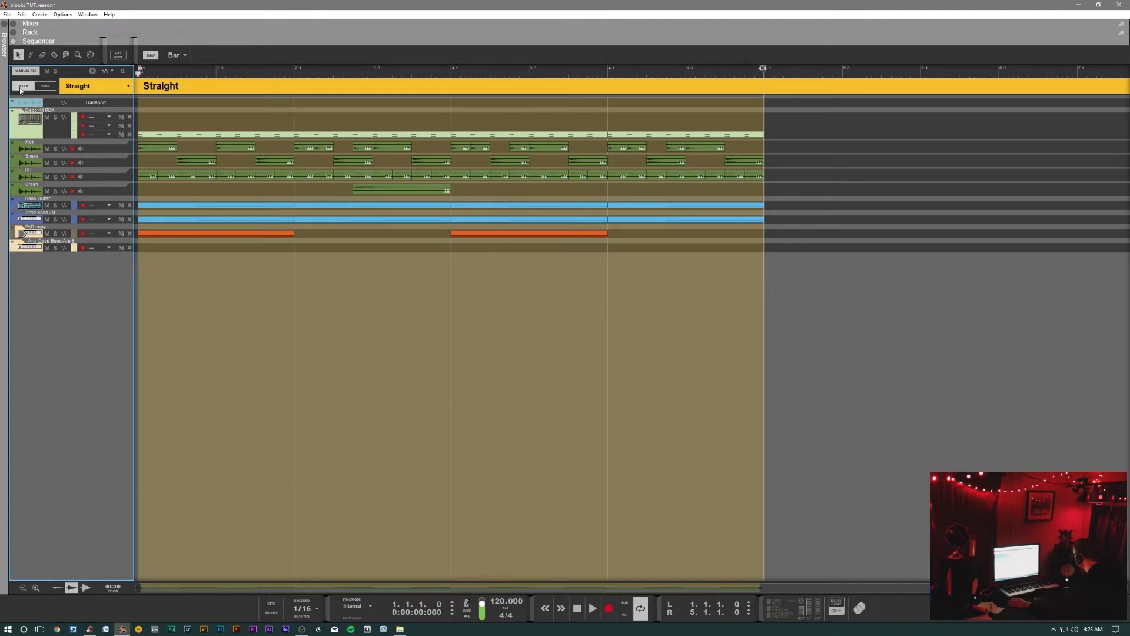
- Create a Straight block clip at bar 1 of the song arrangement and extend it to 32 bars
click(45, 86)
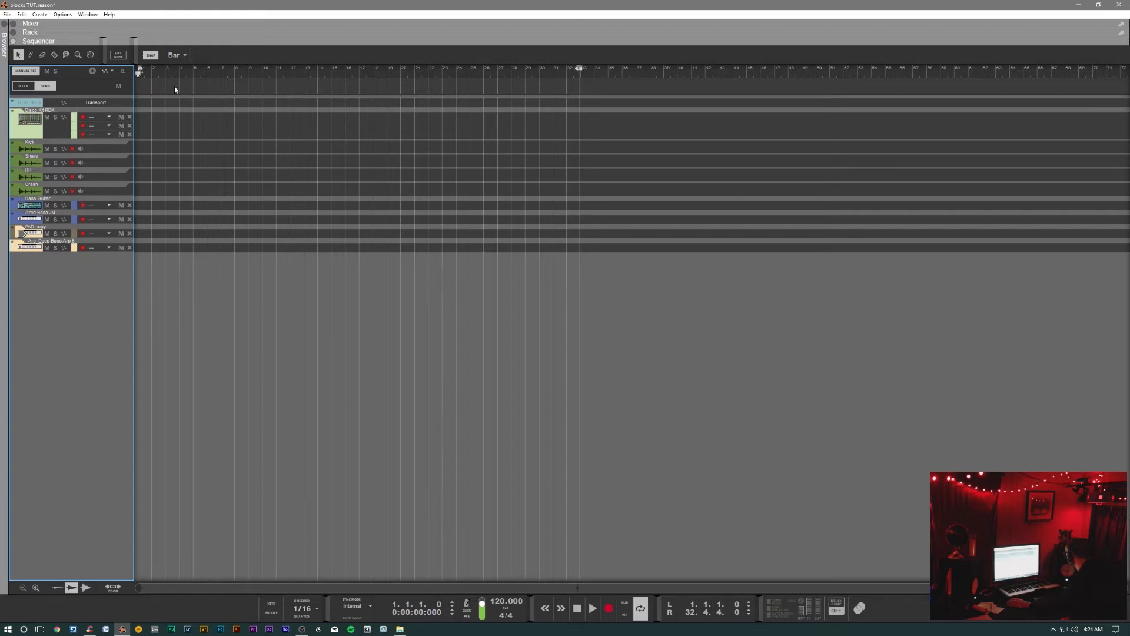
double_click(143, 87)
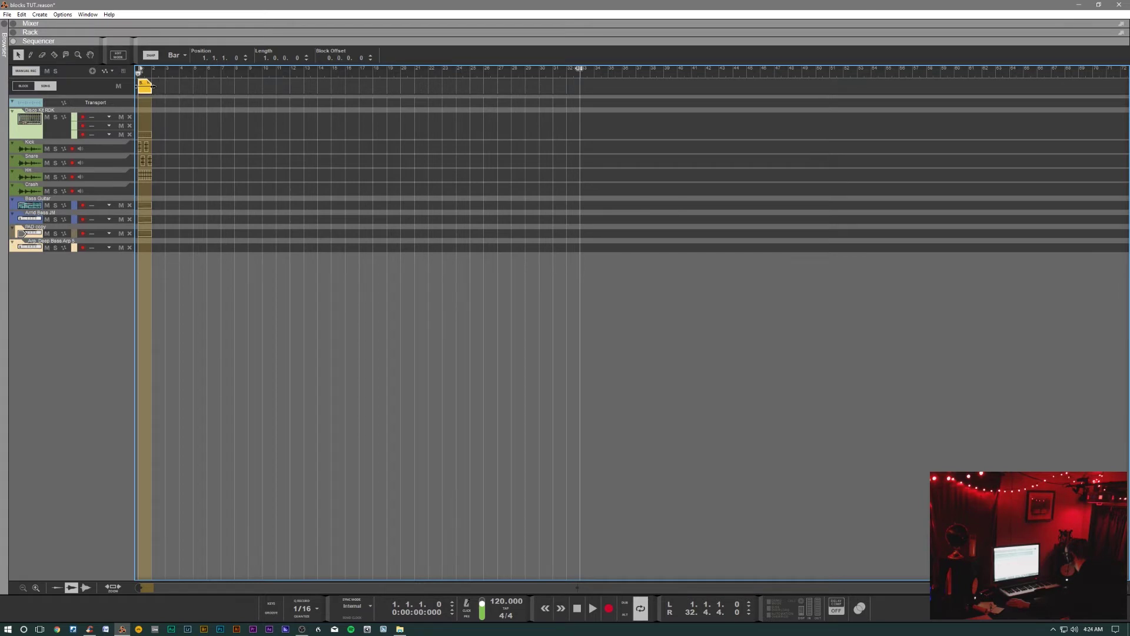
drag(157, 85, 567, 95)
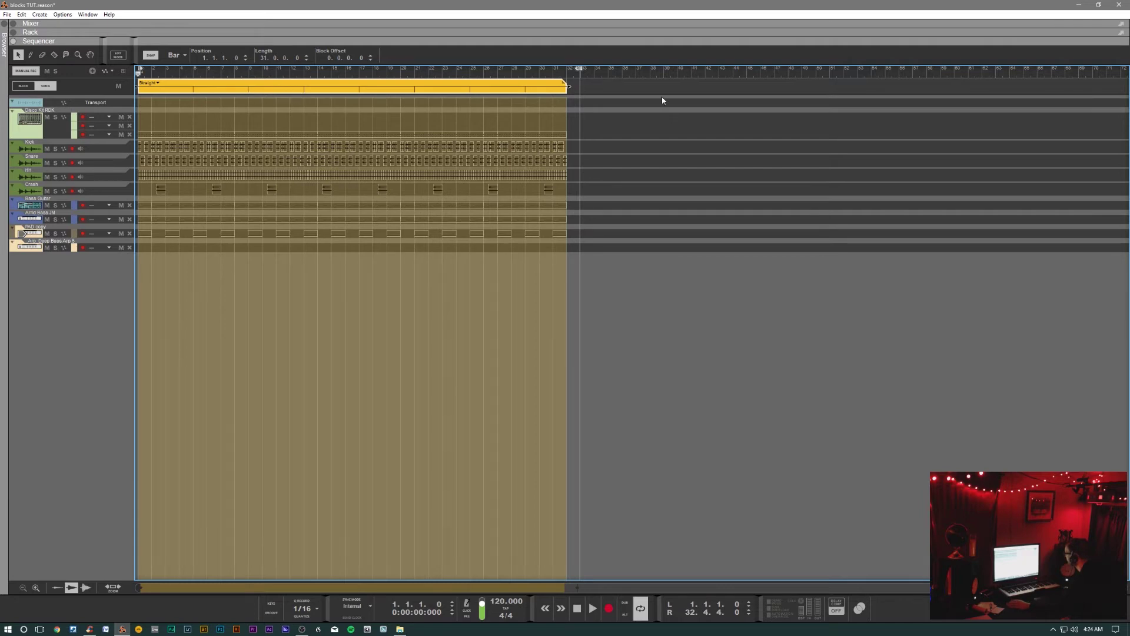
drag(568, 86, 581, 86)
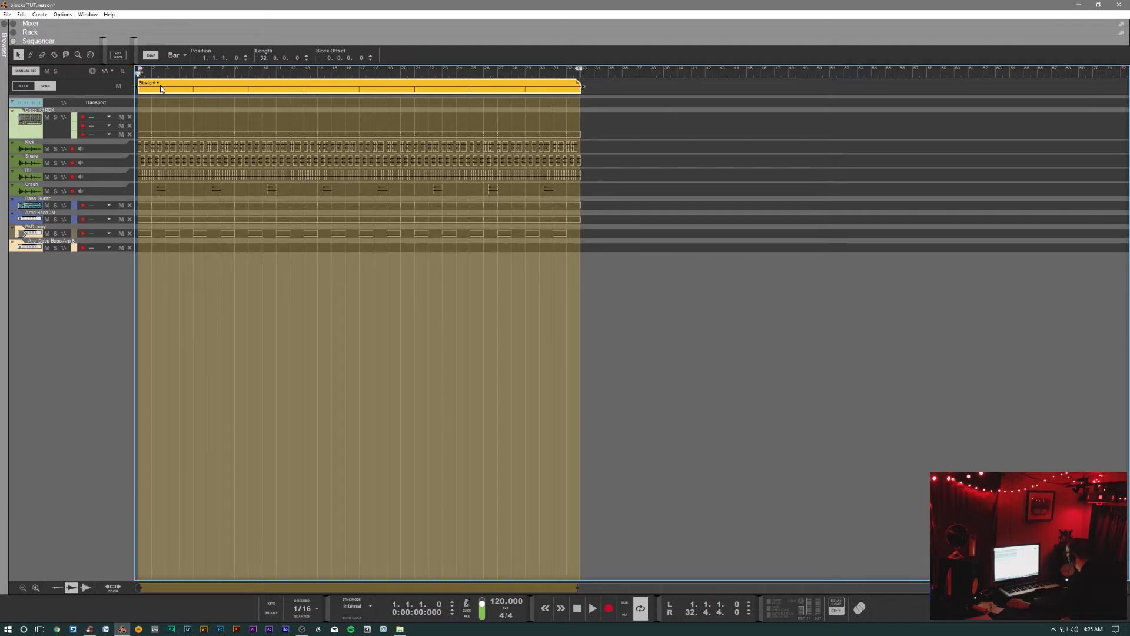
- Try the PSYtrance bass and Up BEAT blocks on the 32-bar song clip, and reassign it to Straight
click(158, 85)
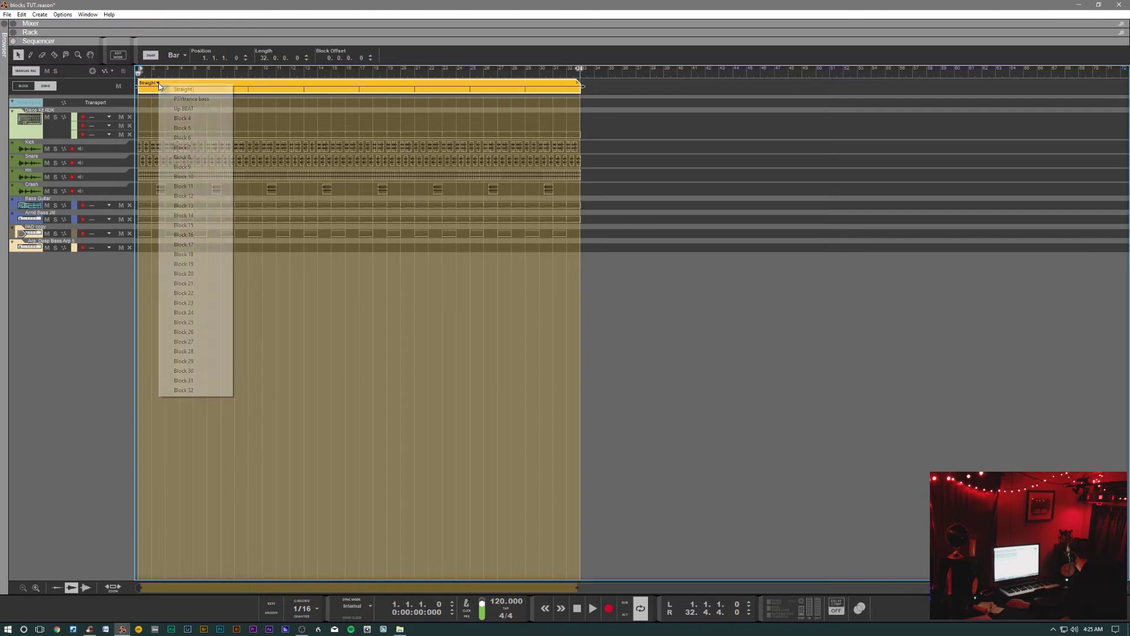
click(181, 98)
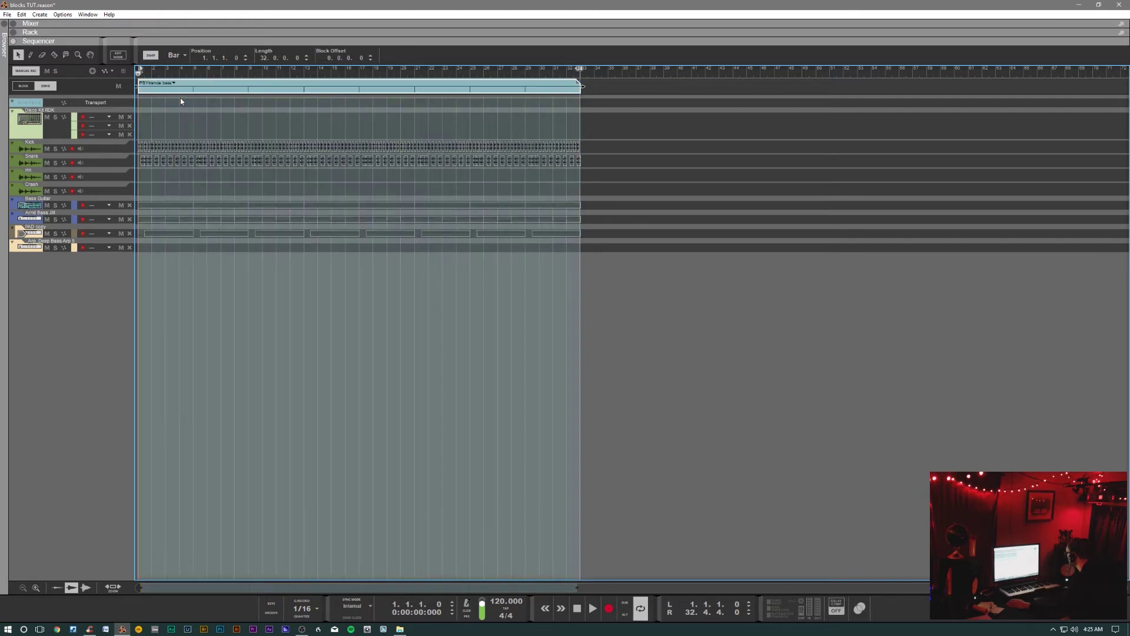
click(175, 84)
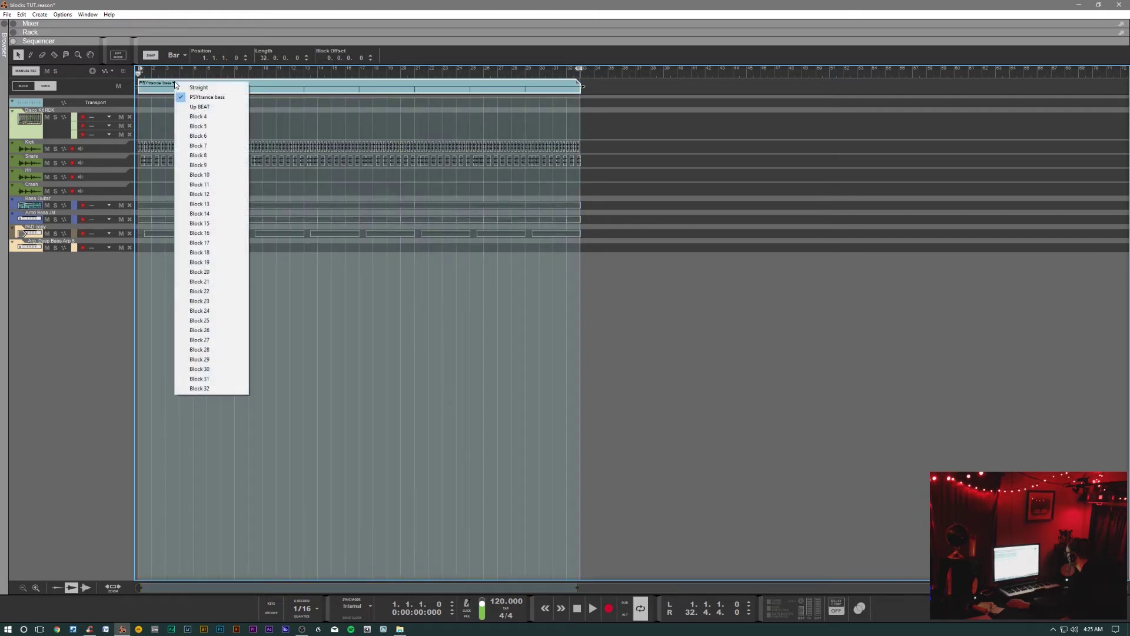
click(196, 106)
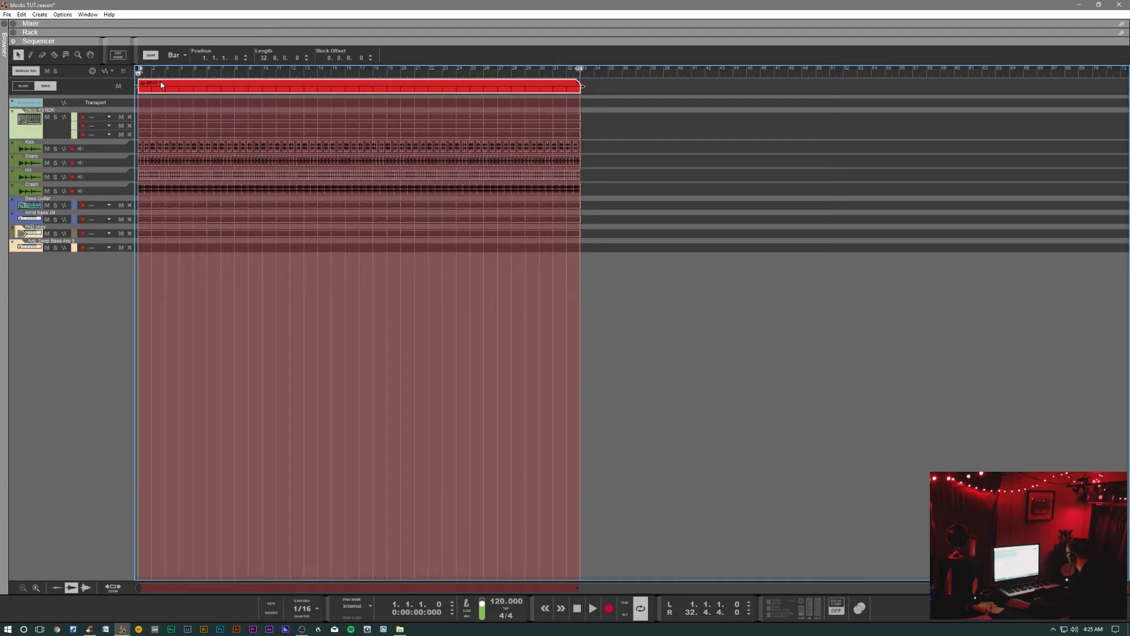
click(162, 84)
click(176, 89)
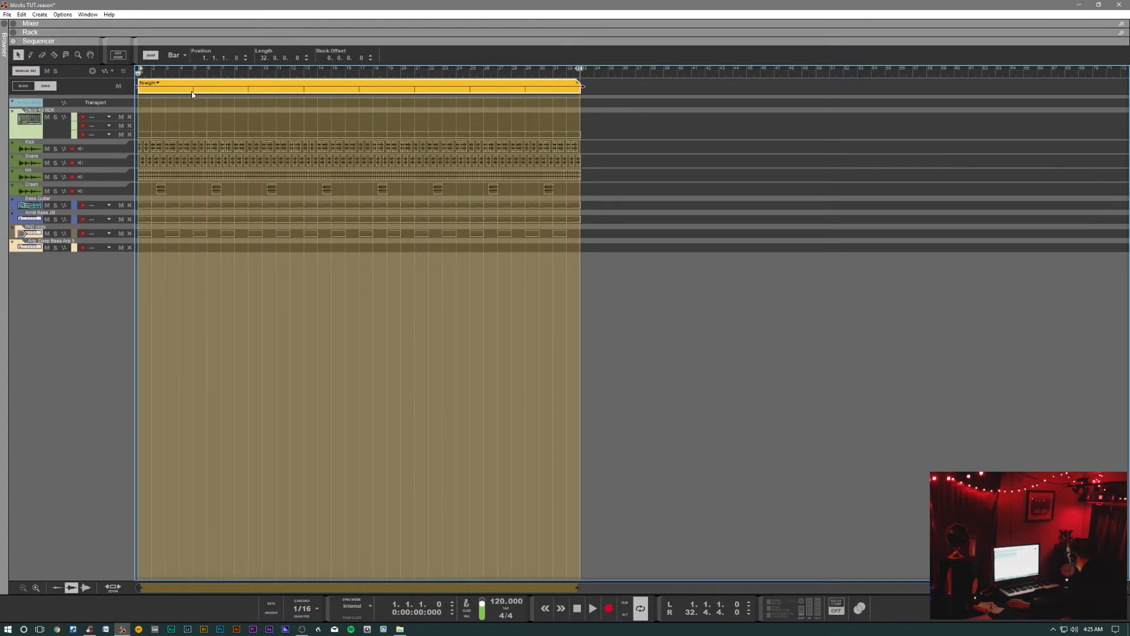
- Extend the Straight block's end marker to bar 6 and view its repeats in the song arrangement
double_click(194, 89)
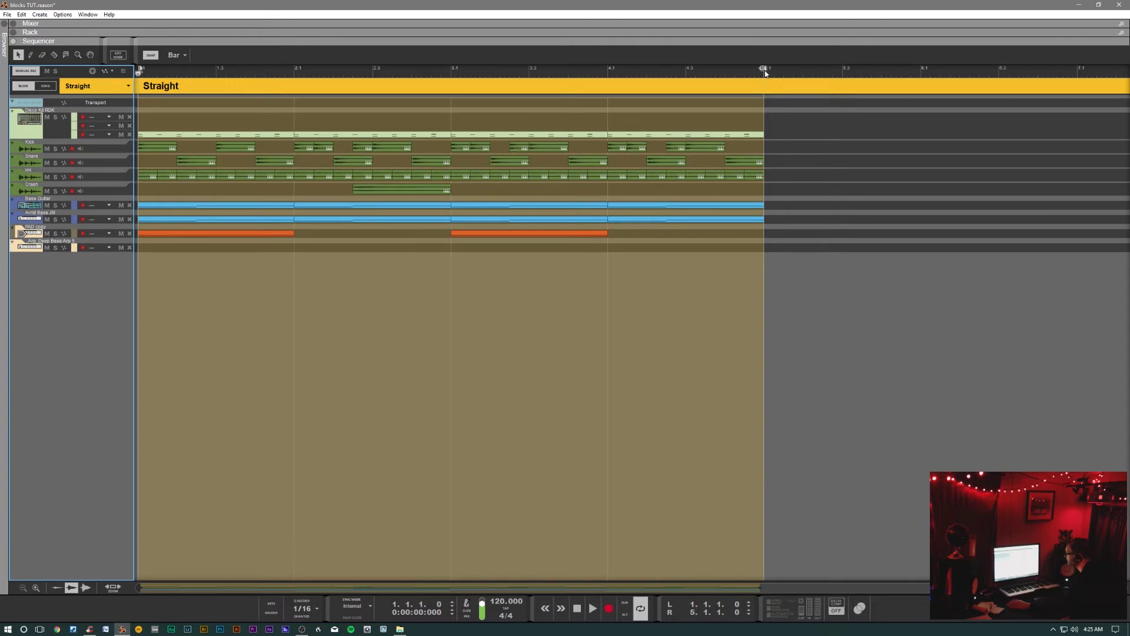
drag(764, 69, 898, 67)
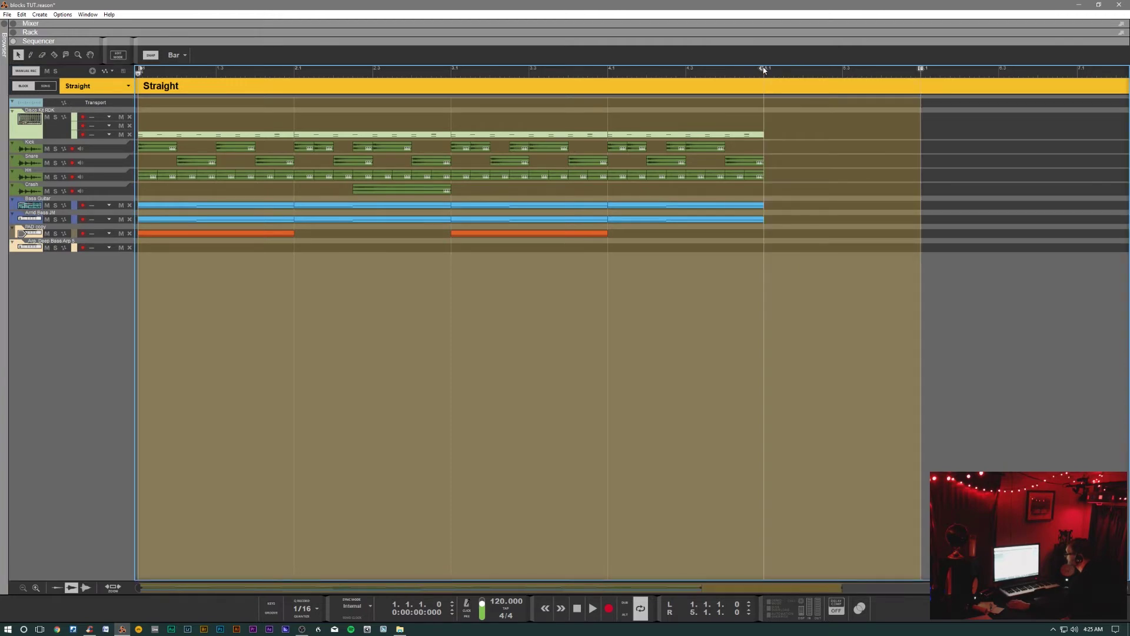
click(43, 86)
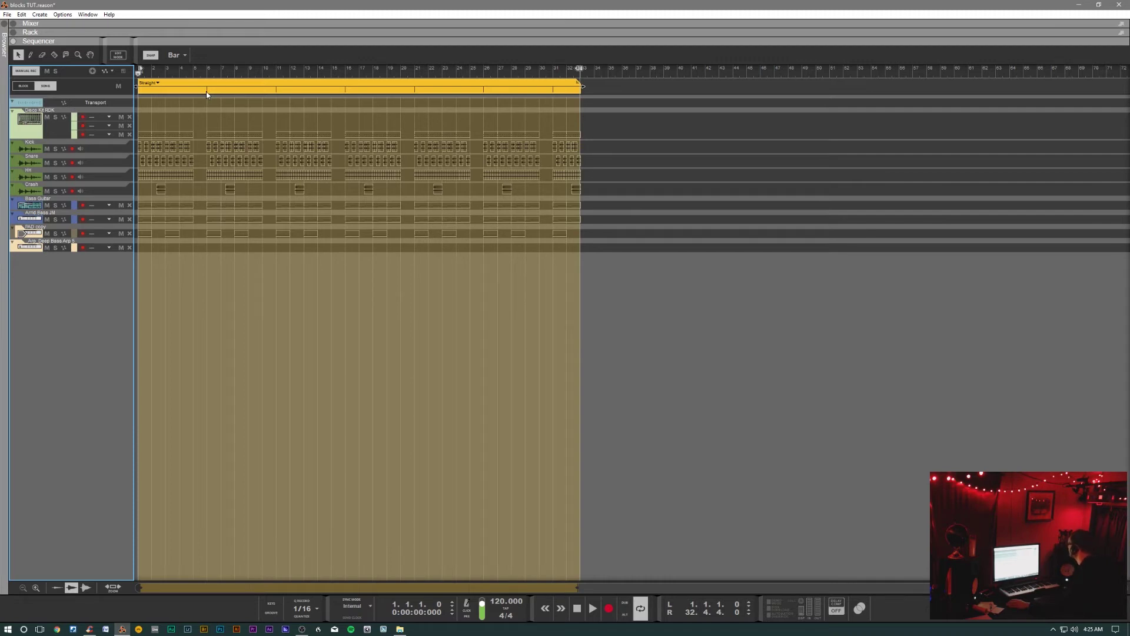
- Shorten the Straight block's end marker to bar 2 and view its repeats in the song arrangement
click(44, 89)
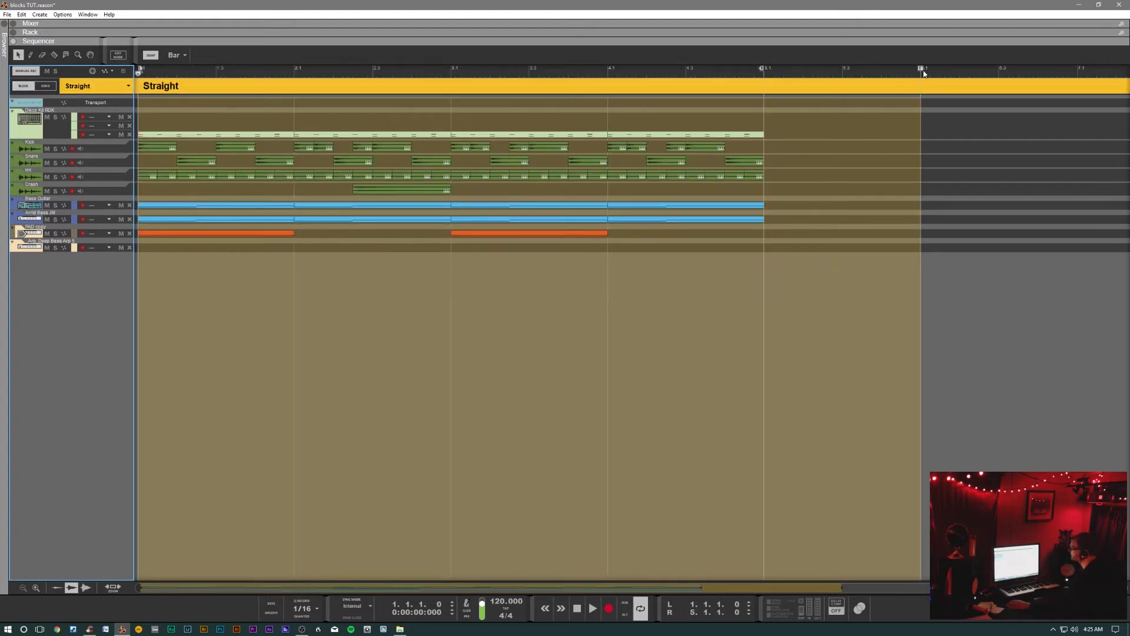
mouse_move(922, 69)
mouse_down()
mouse_move(765, 118)
mouse_move(323, 216)
mouse_up()
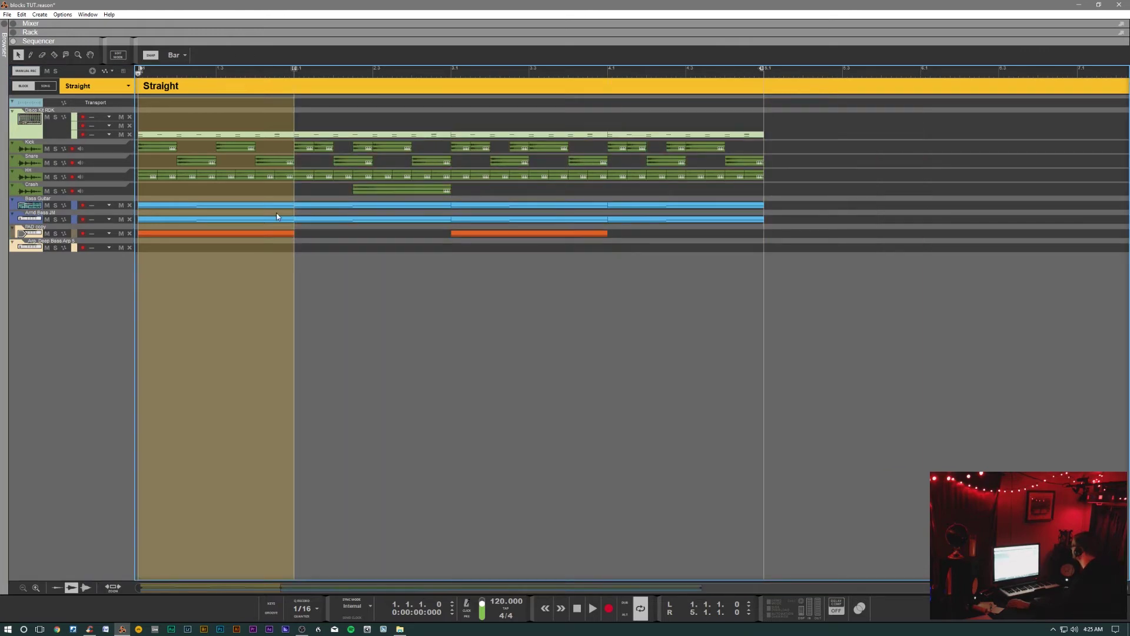
click(45, 87)
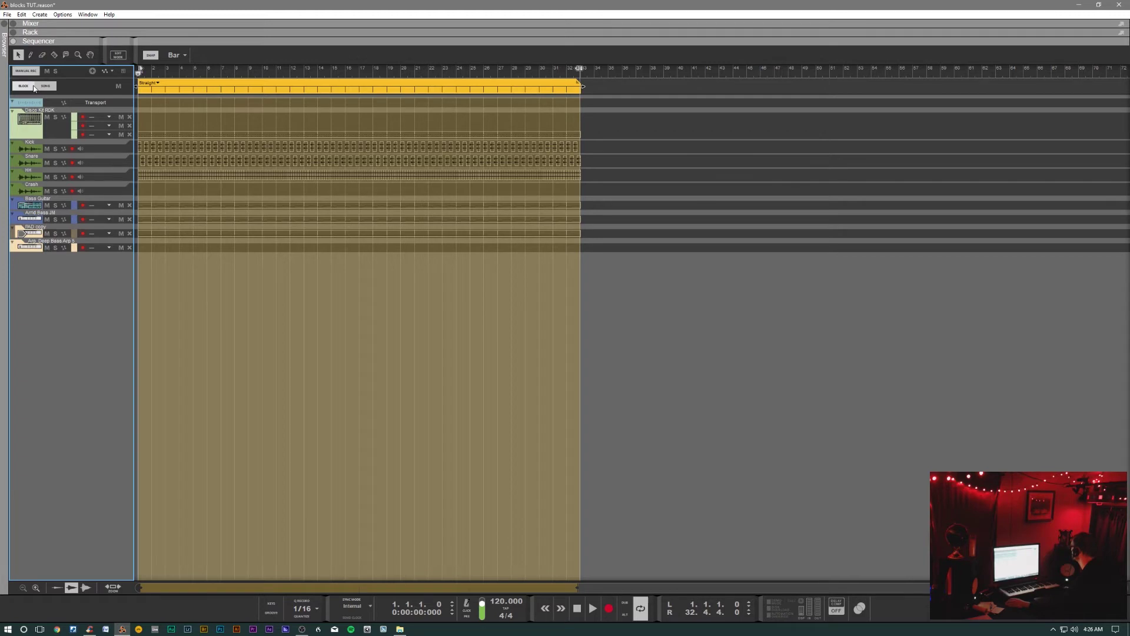
- Extend the Straight block's end marker to bar 8 and view its repeats in the song arrangement
click(33, 87)
mouse_move(295, 69)
mouse_down()
mouse_move(1118, 69)
mouse_move(1127, 7)
mouse_up()
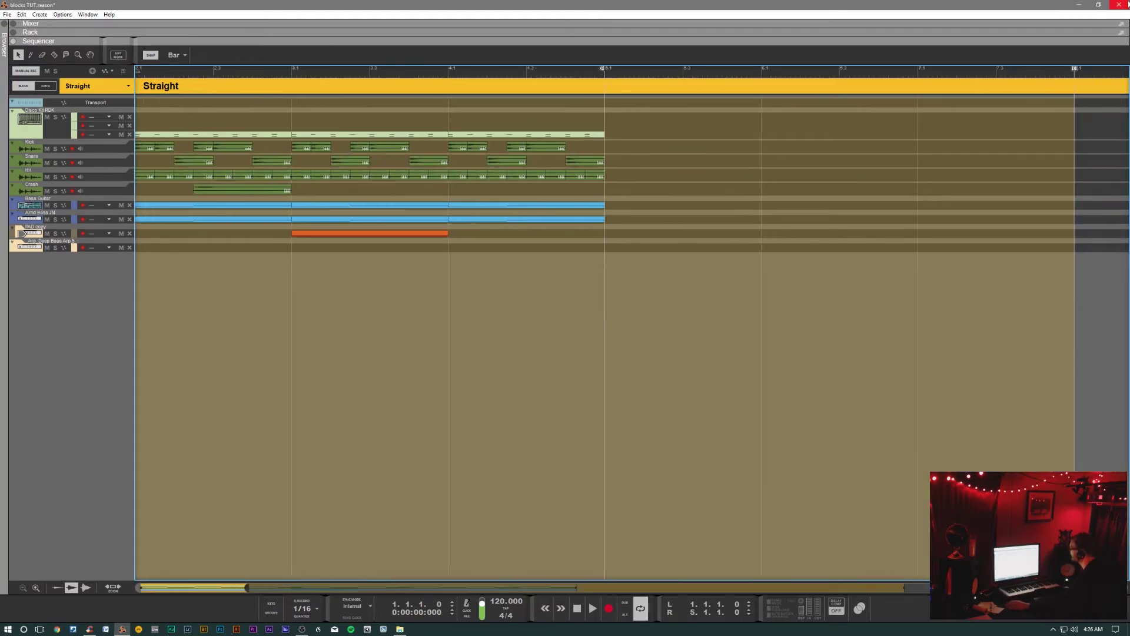
click(44, 86)
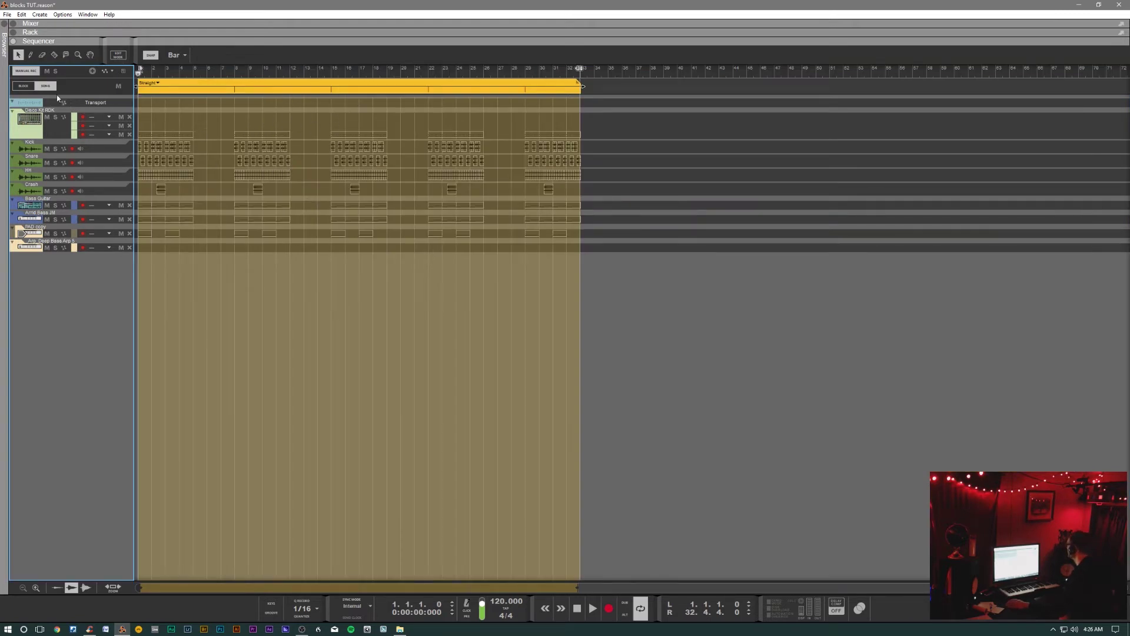
- Compare the block and song views once more, and set the Straight block's end marker to bar 5
click(29, 87)
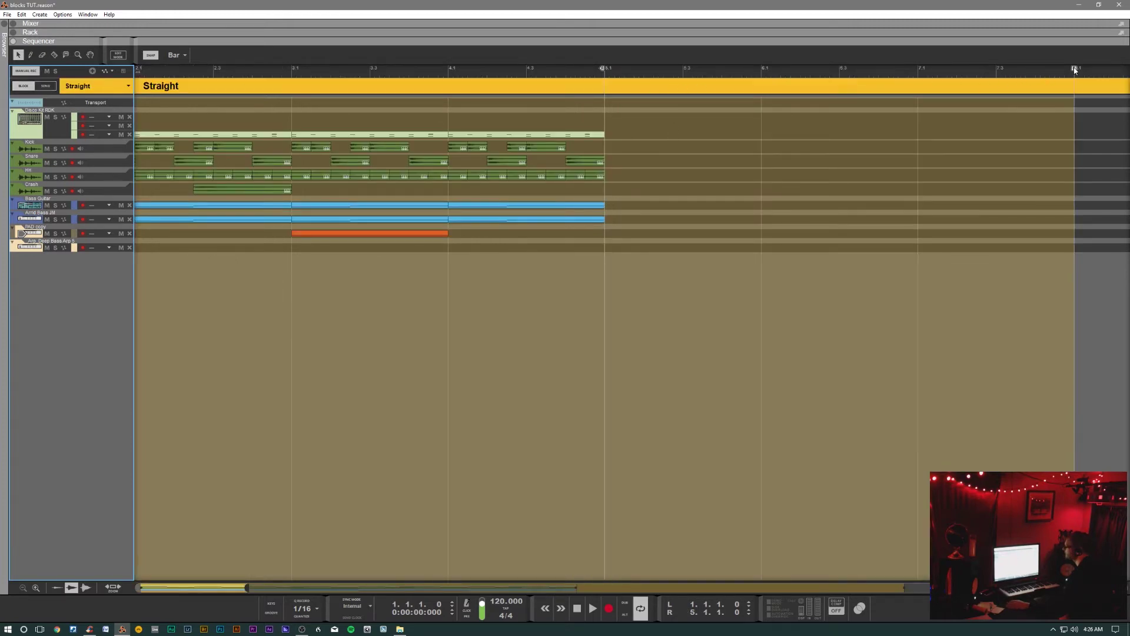
click(50, 87)
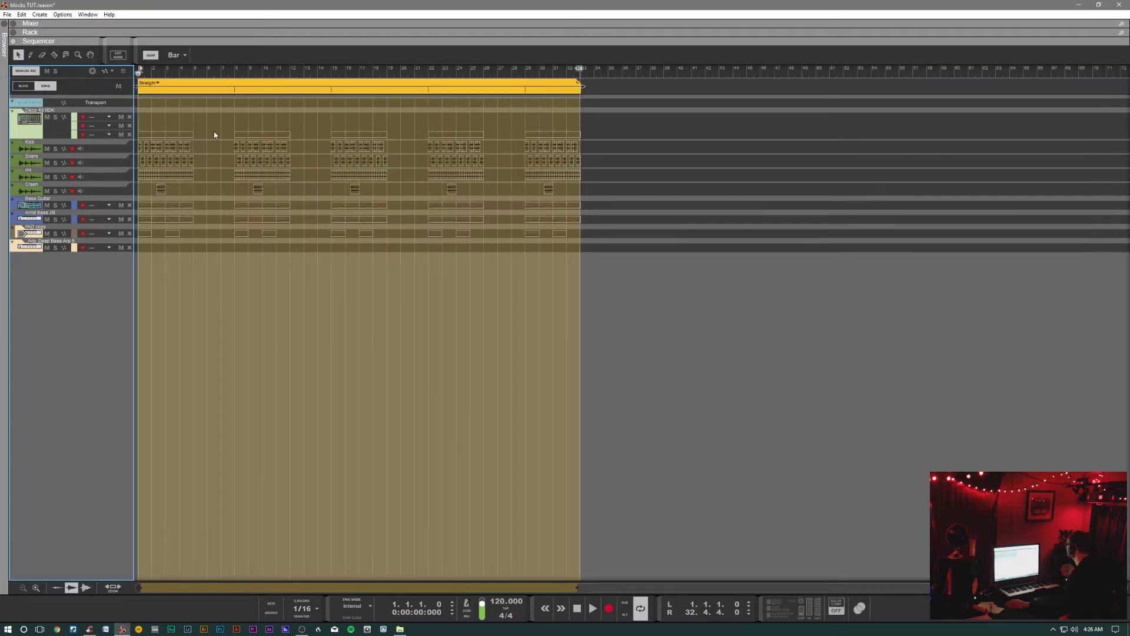
click(27, 87)
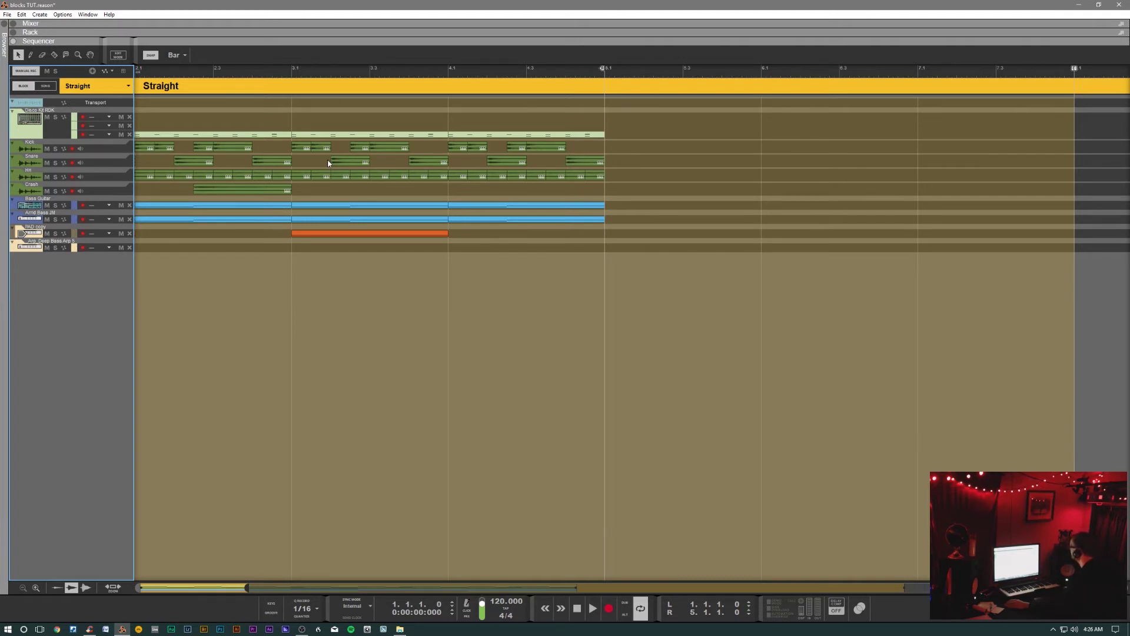
drag(1069, 71, 624, 115)
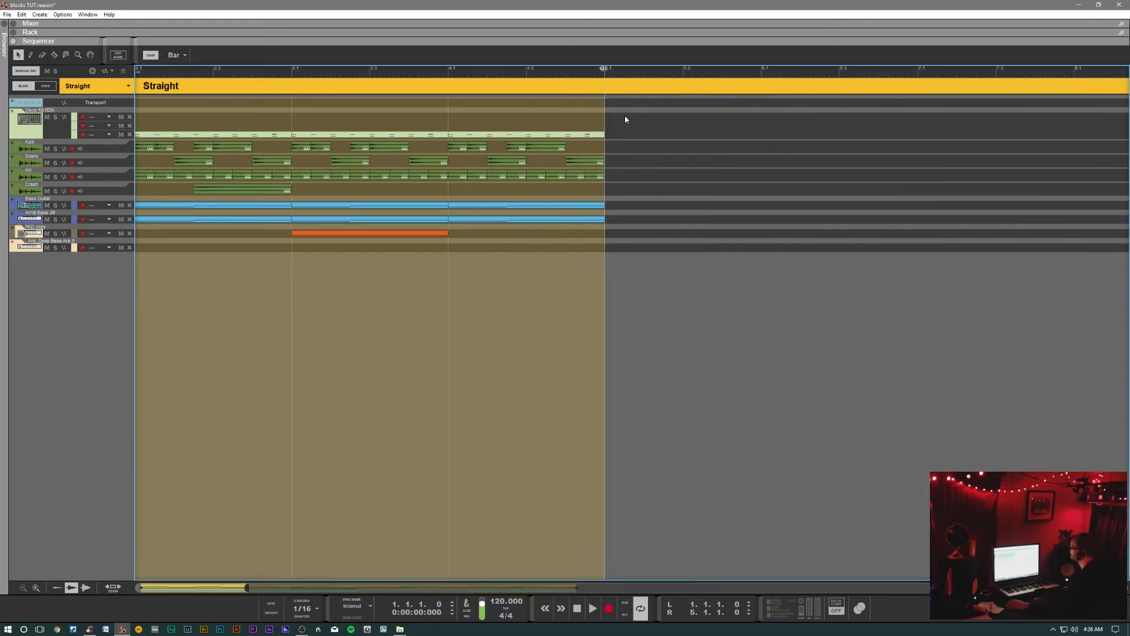
- Add extra snare clips around bar 2 of the Straight block, with the last one at 2.2.3 on a 1/8 grid
drag(265, 166, 362, 161)
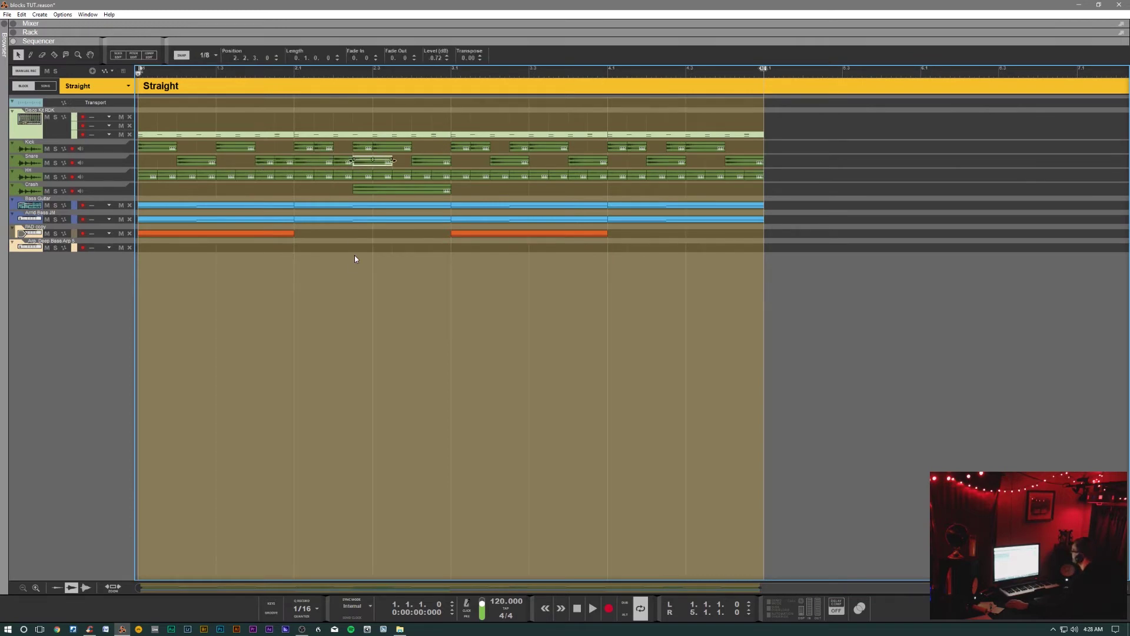
click(328, 189)
- Delete the Bass Guitar and Acid Bass clips in bar 2 of the Straight block
click(351, 206)
key(Delete)
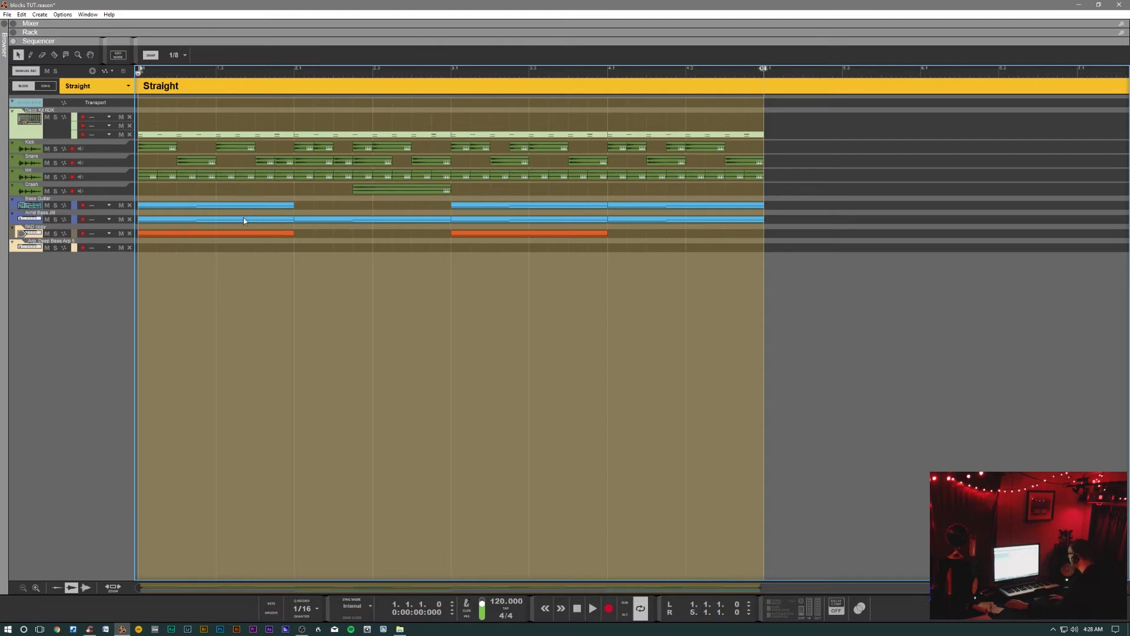
click(324, 222)
key(Delete)
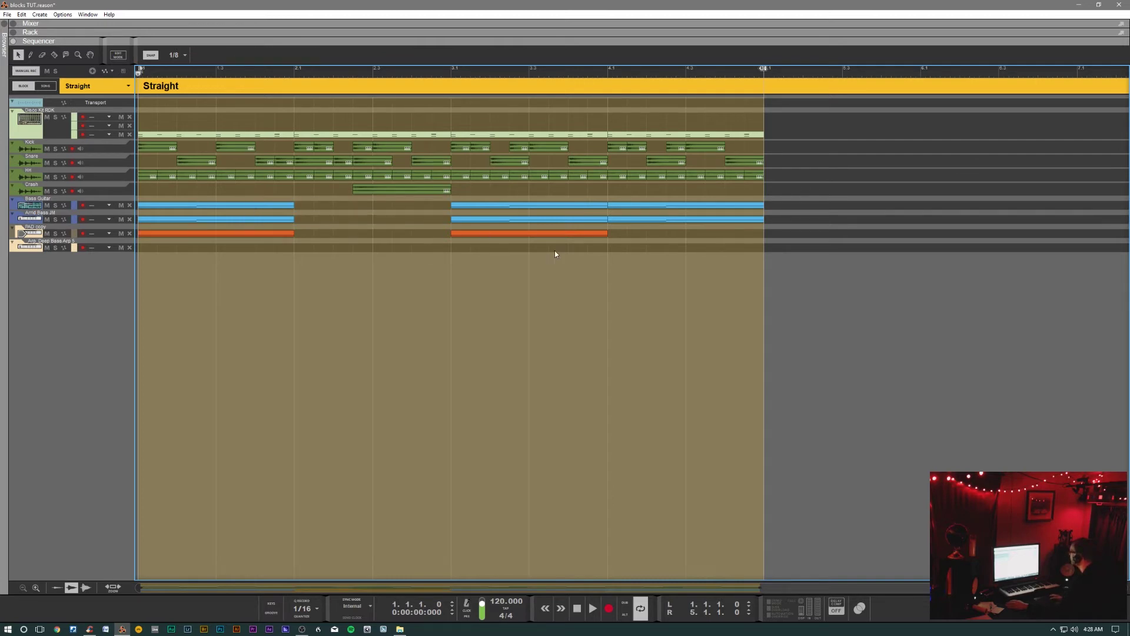
- Move the orange clip from bar 3 to bar 4 and delete the light green drum clip in bar 2
drag(603, 236, 683, 231)
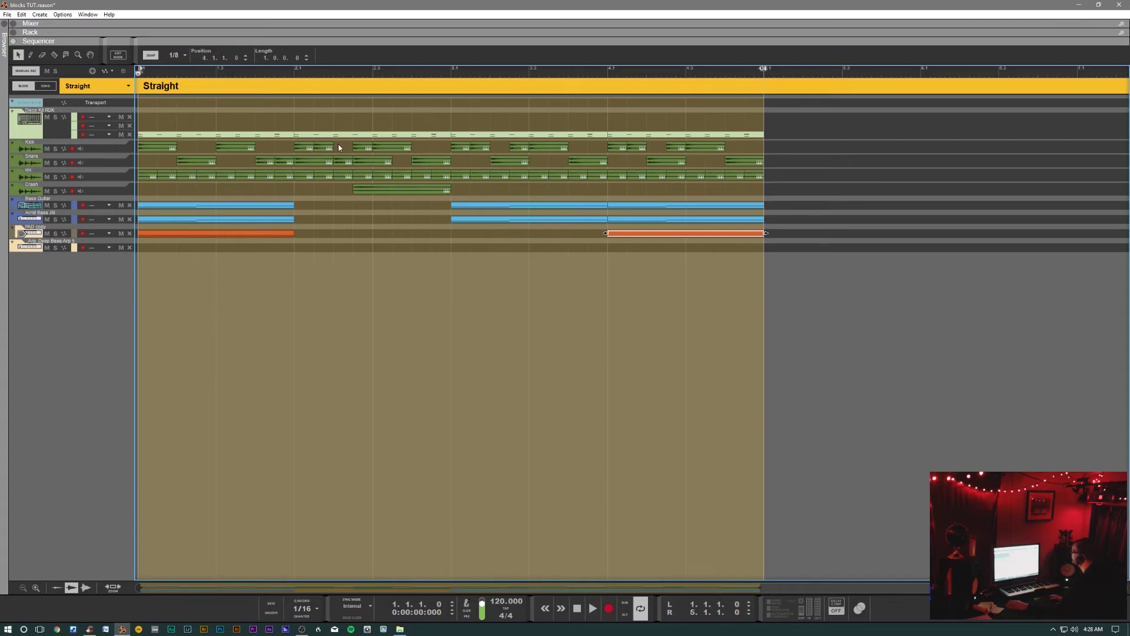
click(438, 136)
key(Delete)
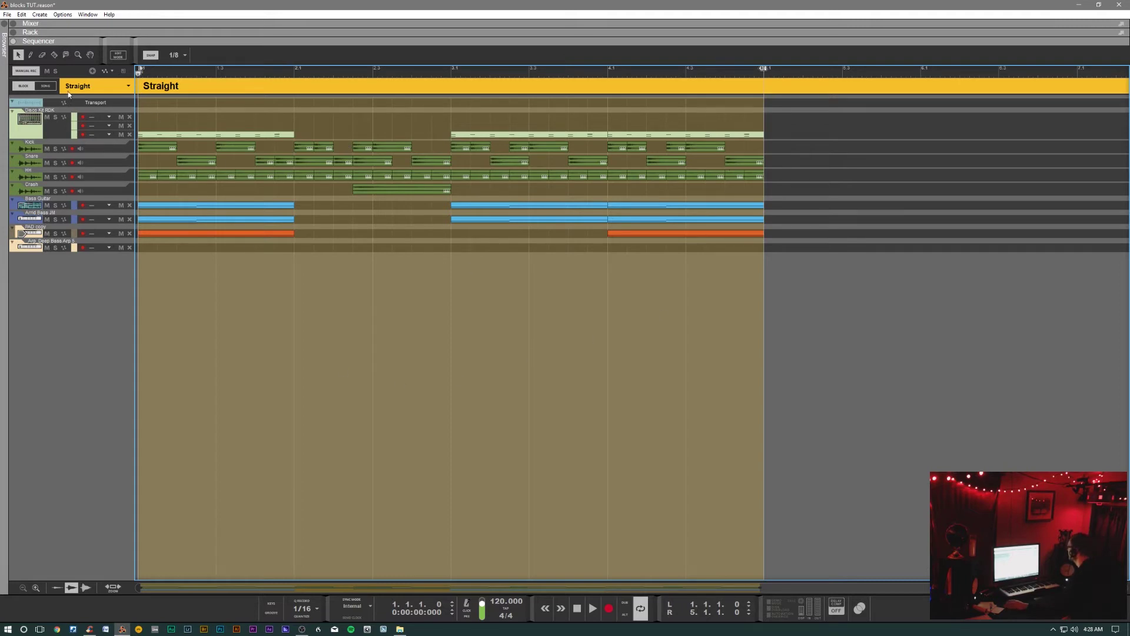
- Return to the song view and play the 32-bar Straight arrangement to hear the edited block in context
click(47, 87)
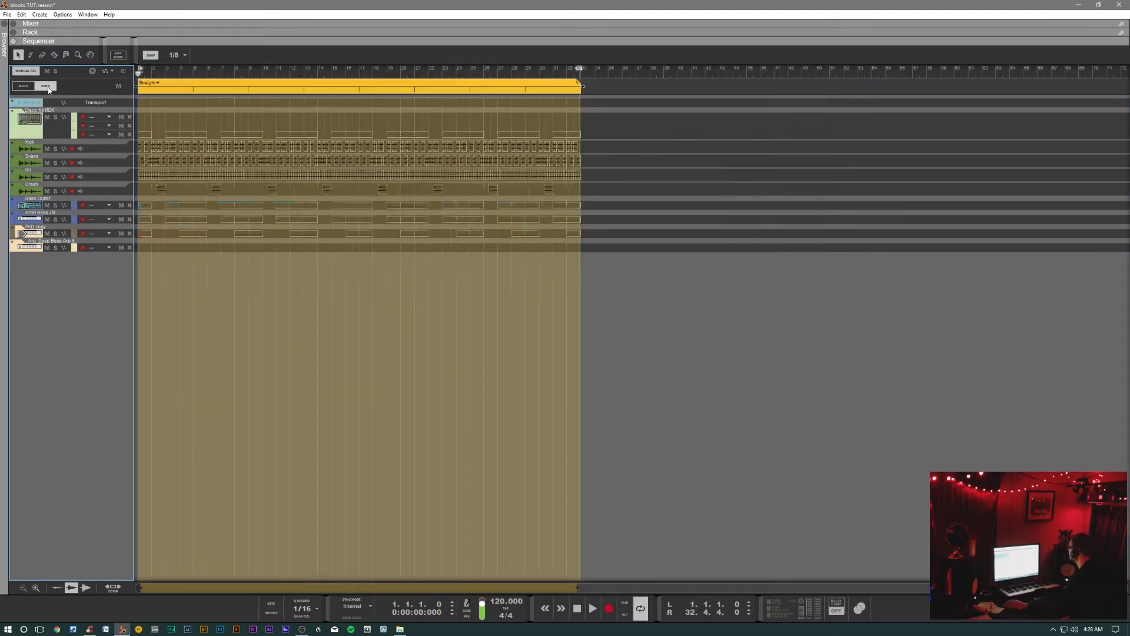
click(592, 608)
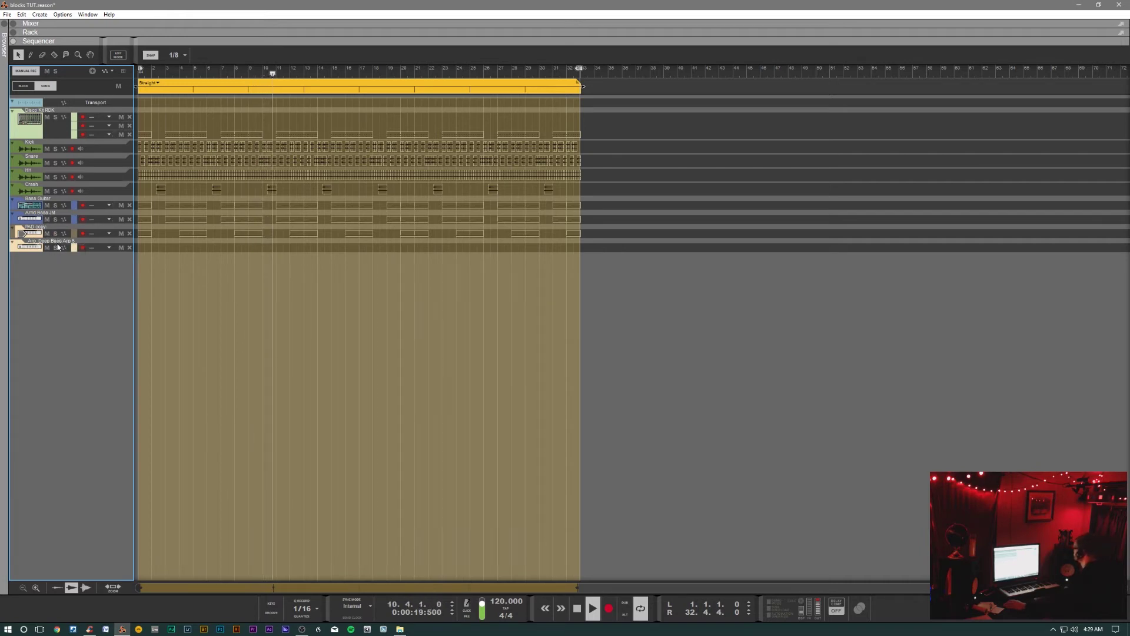
key(space)
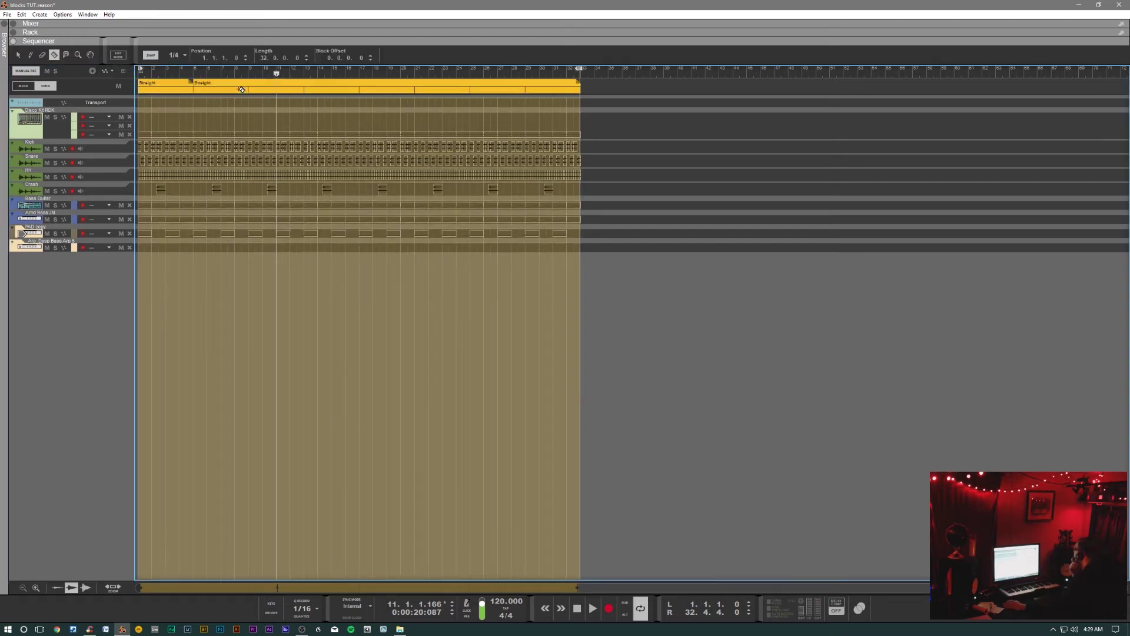
- Split the long Straight song clip every four bars from bar 5 to bar 29 with the Razor tool
click(397, 89)
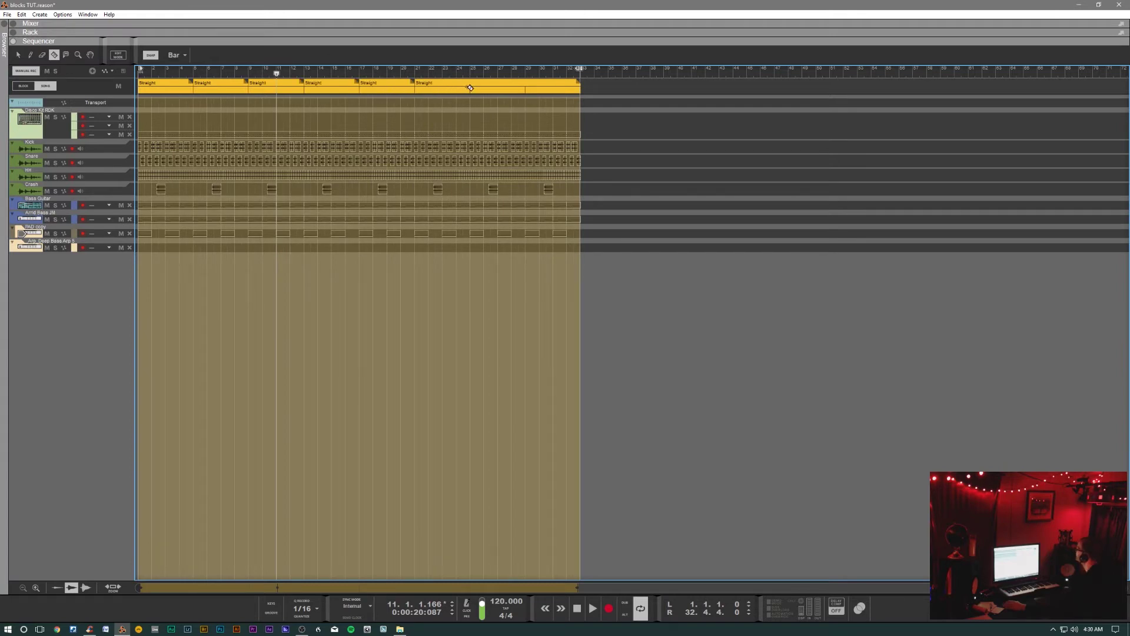
click(534, 87)
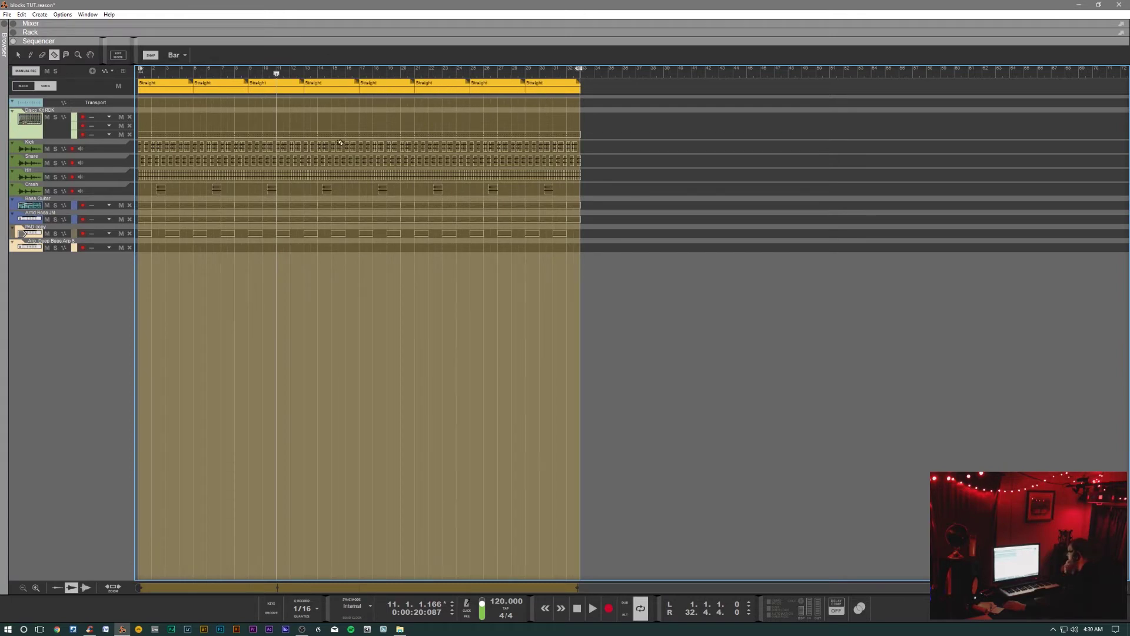
key(q)
- Reassign the song clip at bar 5 to PSYtrance bass and the one at bar 13 to Up BEAT
click(214, 83)
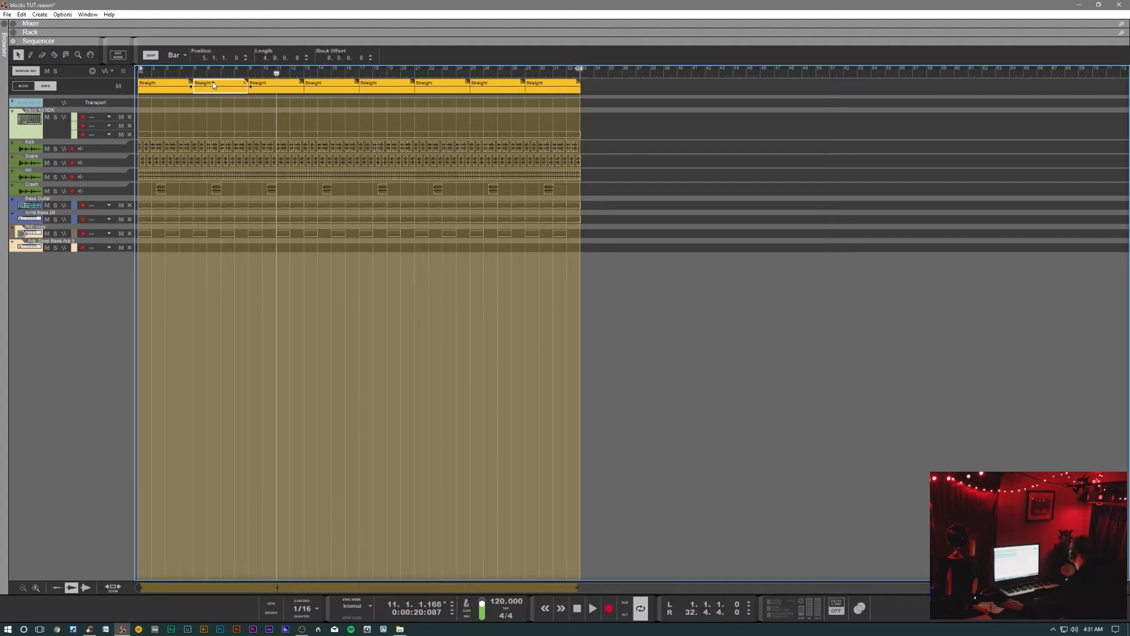
click(214, 84)
click(240, 98)
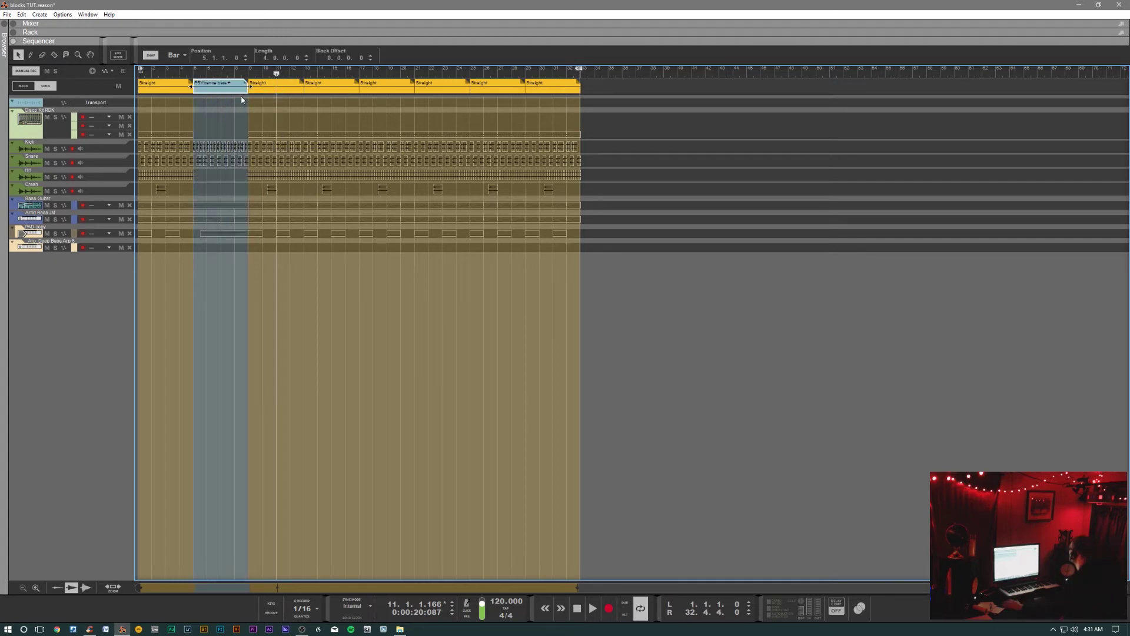
click(318, 86)
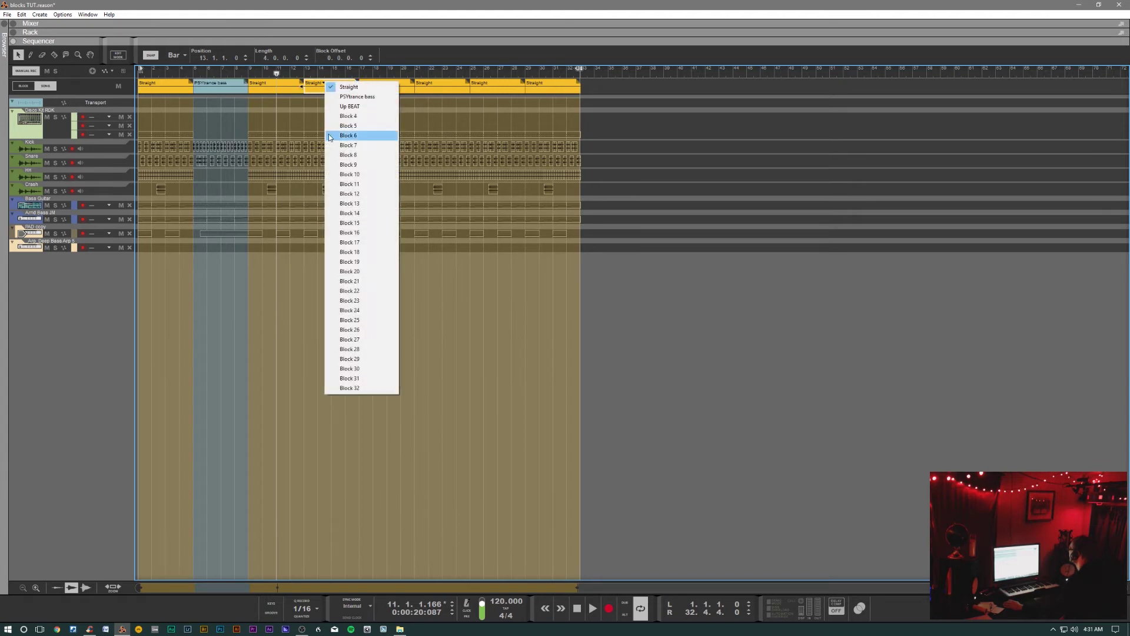
click(347, 106)
- Reassign the song clip at bar 17 to PSYtrance bass and the one at bar 21 to Up BEAT
click(381, 89)
click(379, 86)
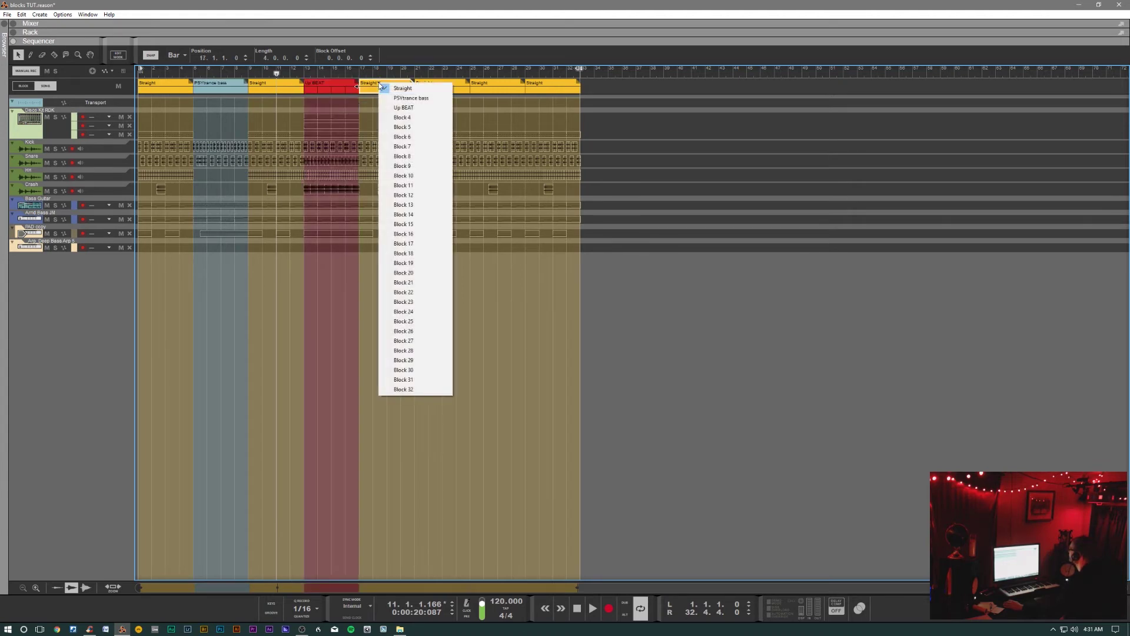
click(415, 97)
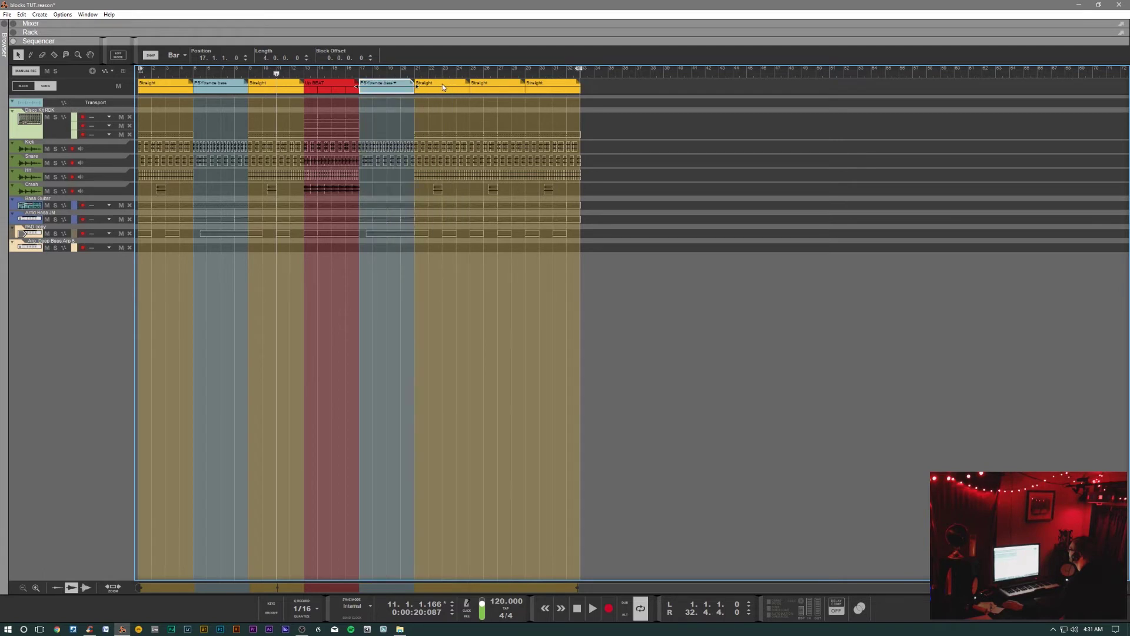
click(434, 86)
click(441, 106)
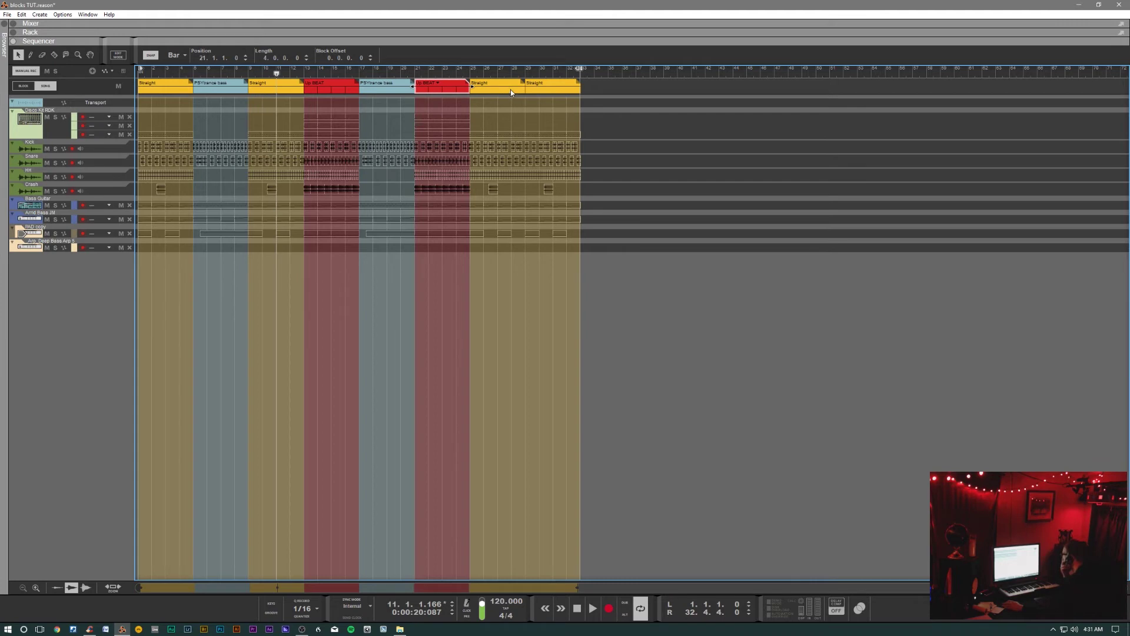
- Reassign the last song clip at bar 29 to PSYtrance bass and play the arrangement
click(545, 84)
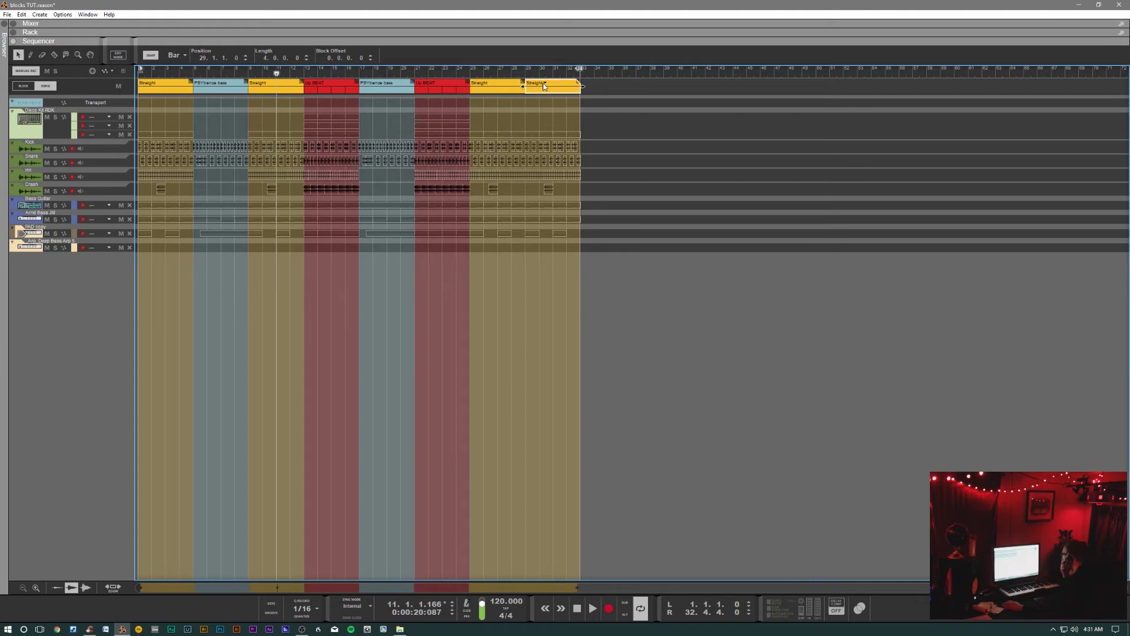
click(548, 86)
click(562, 99)
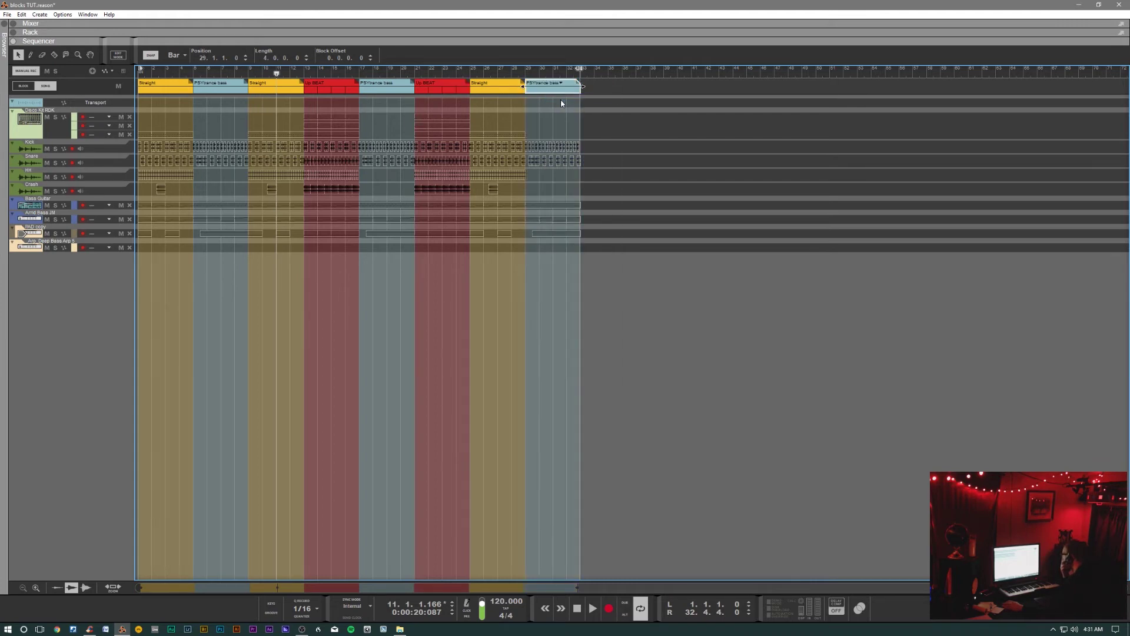
click(650, 302)
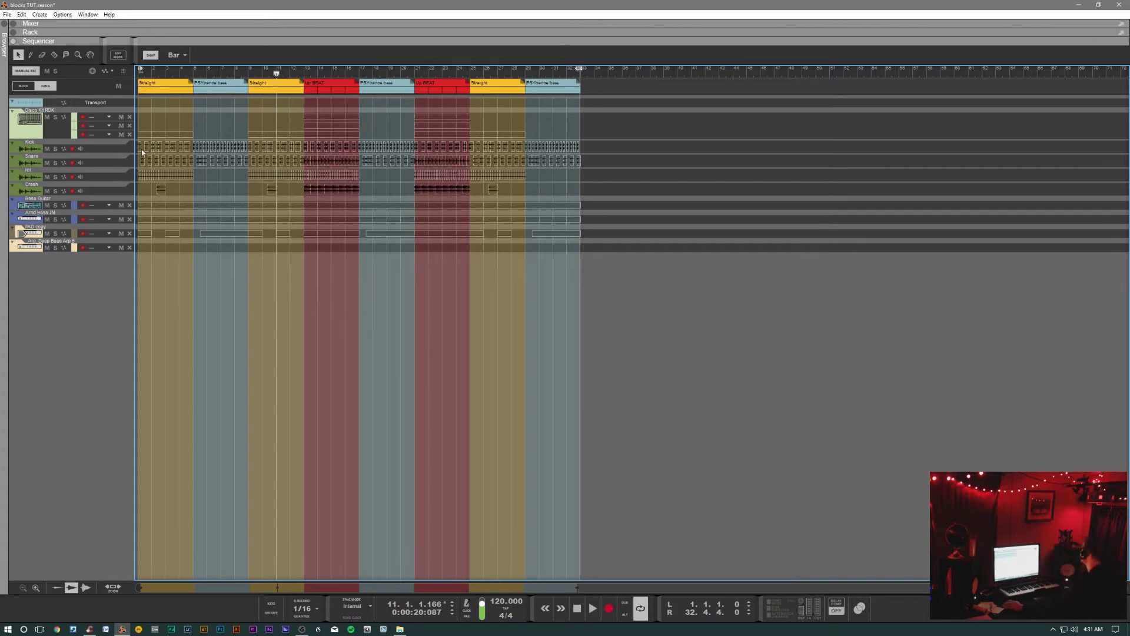
key(space)
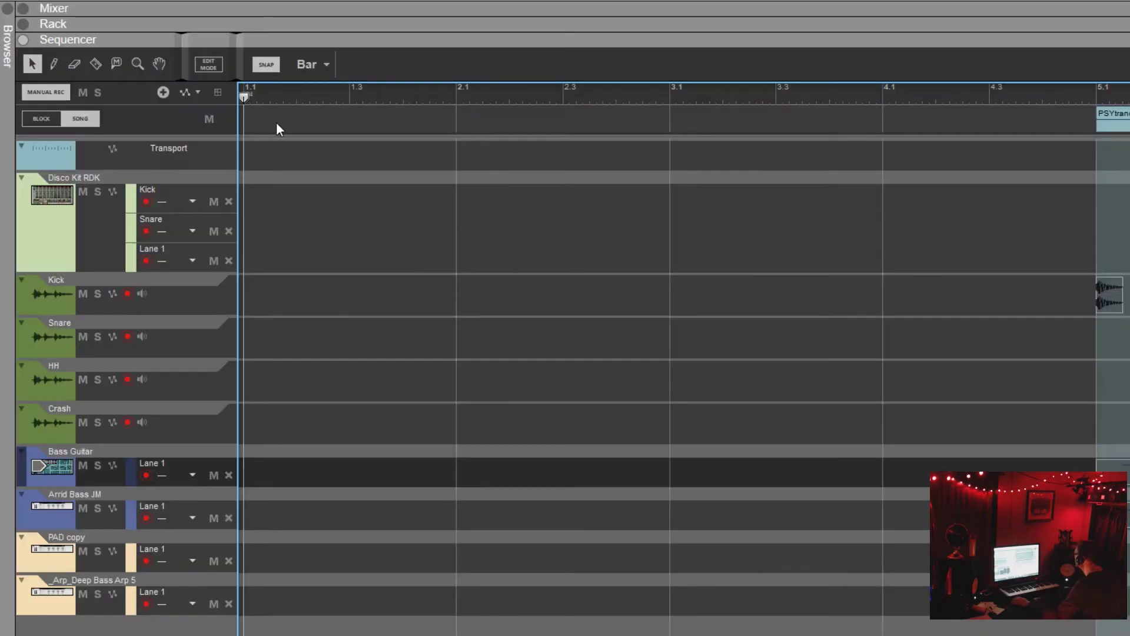
- Place a Straight block clip over bars 1 to 4 and try muting the HH track within it
click(156, 88)
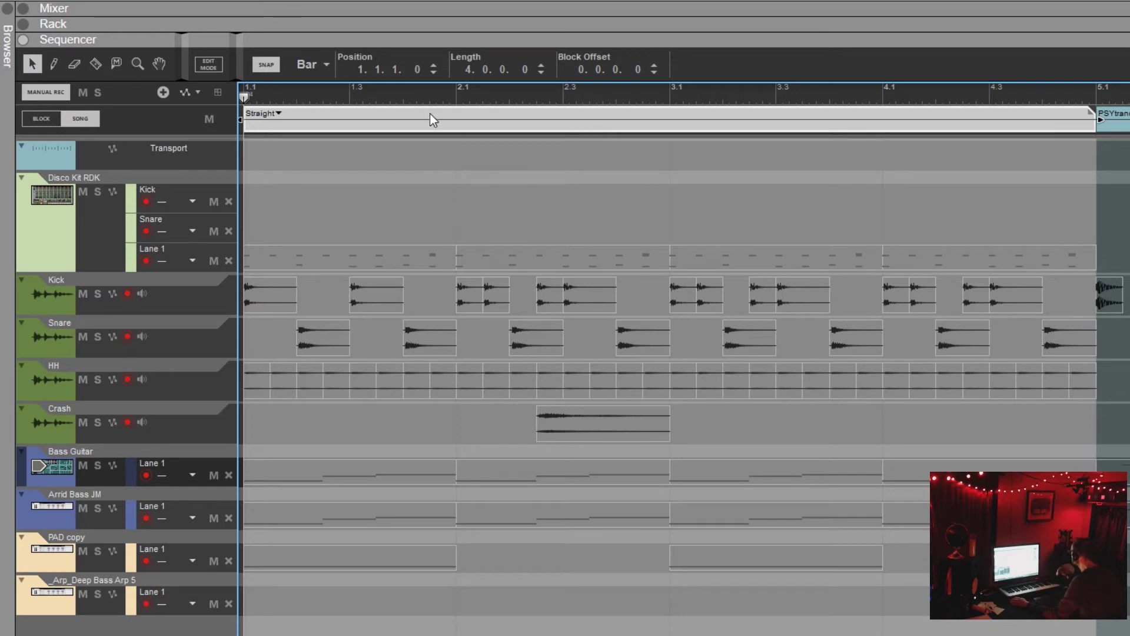
click(121, 62)
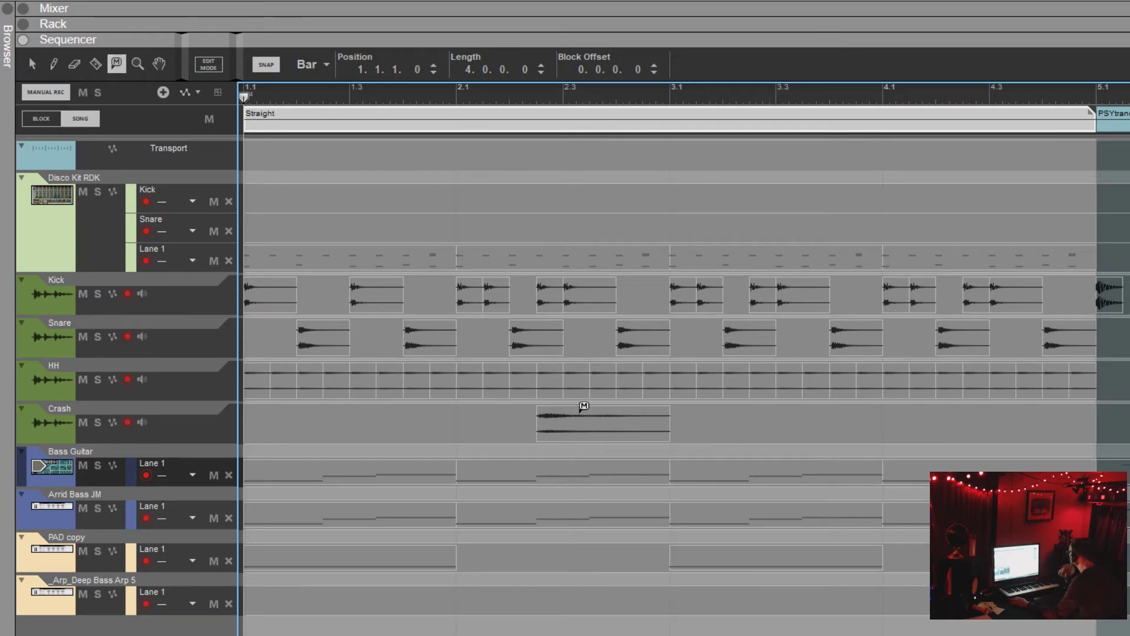
click(566, 371)
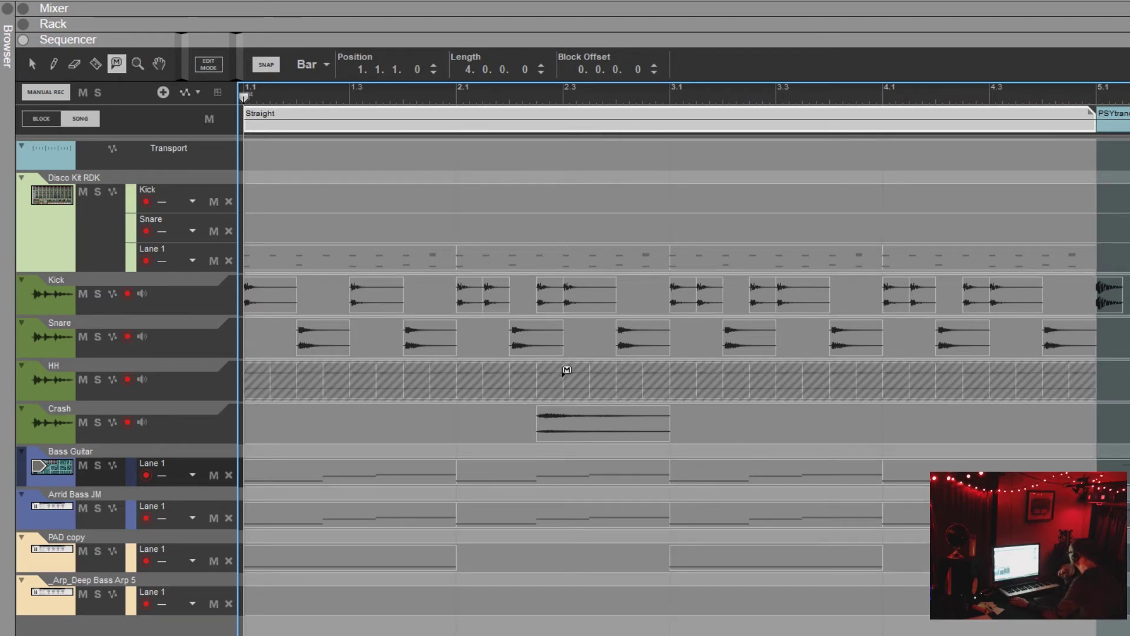
click(619, 333)
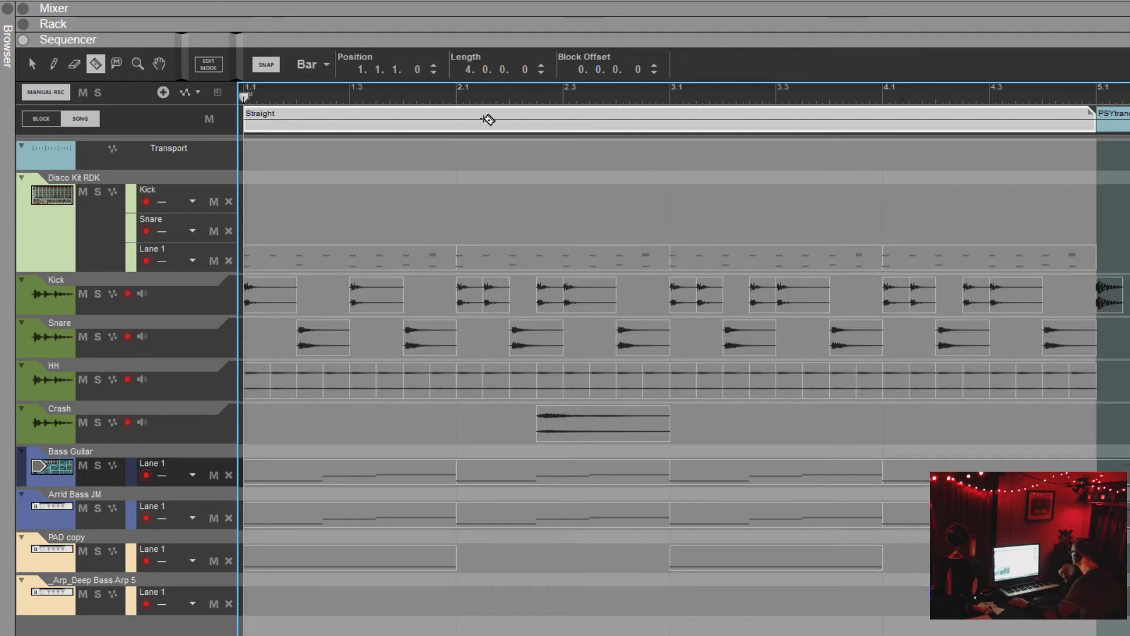
- Split the four-bar Straight clip into one-bar clips at bars 2, 3 and 4
click(465, 127)
click(676, 126)
click(895, 126)
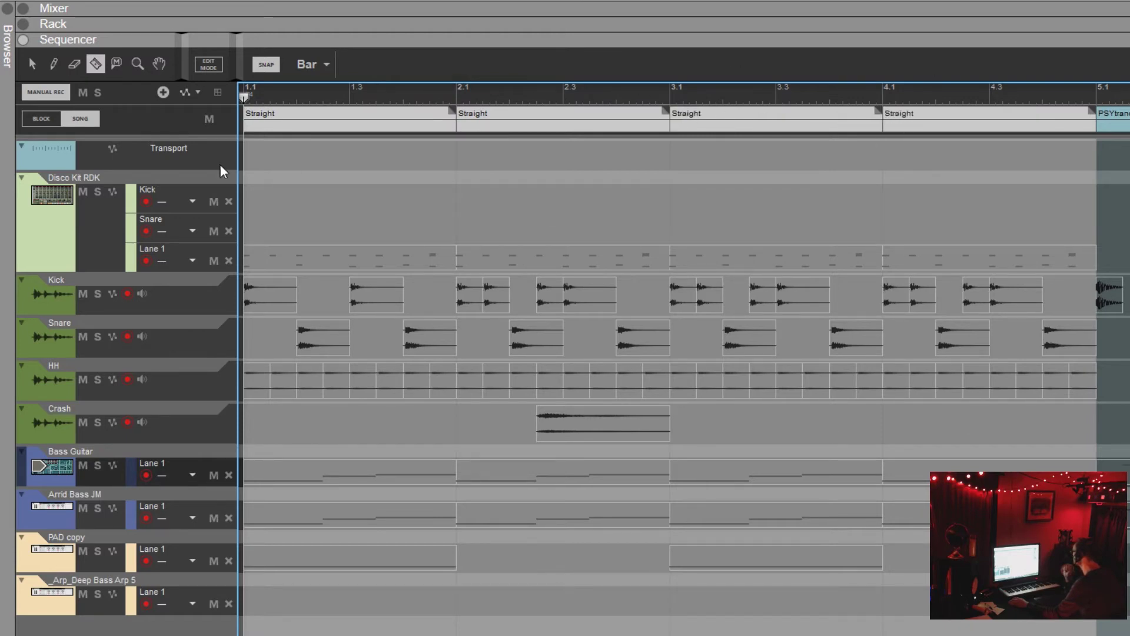
- Mute the Kick and Crash tracks in bar 2, HH in bar 3, and the Disco Kit's Lane 1 in bar 4
click(116, 64)
click(527, 292)
click(694, 378)
click(928, 247)
click(584, 412)
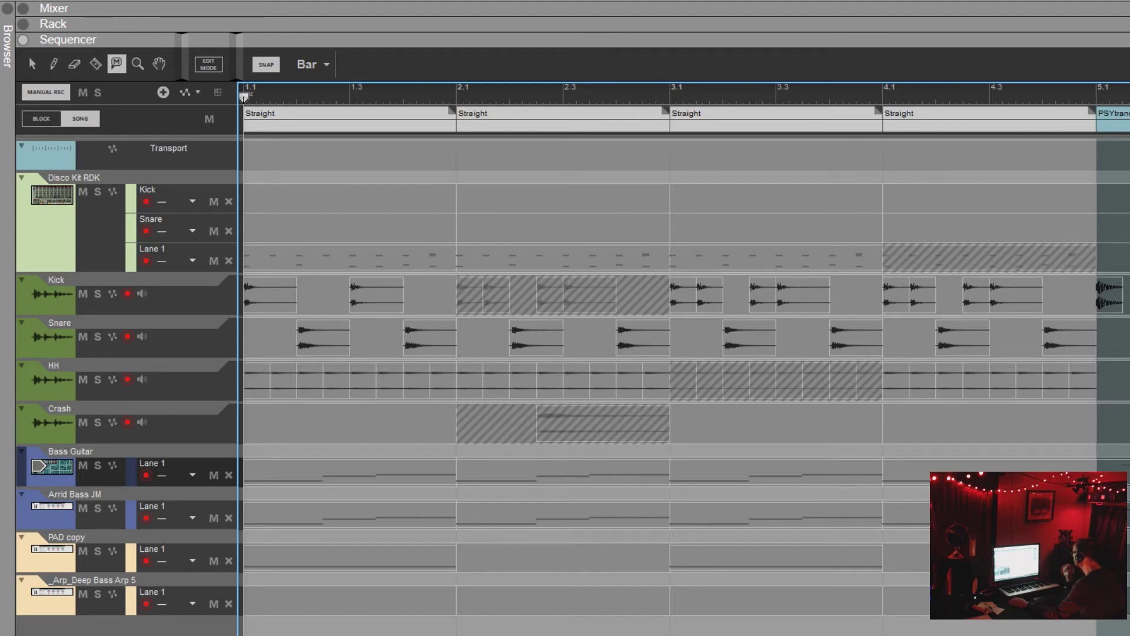
- Set the snap grid to 1/16 and cut the bar 1 Straight clip into short slices along its whole length
click(95, 64)
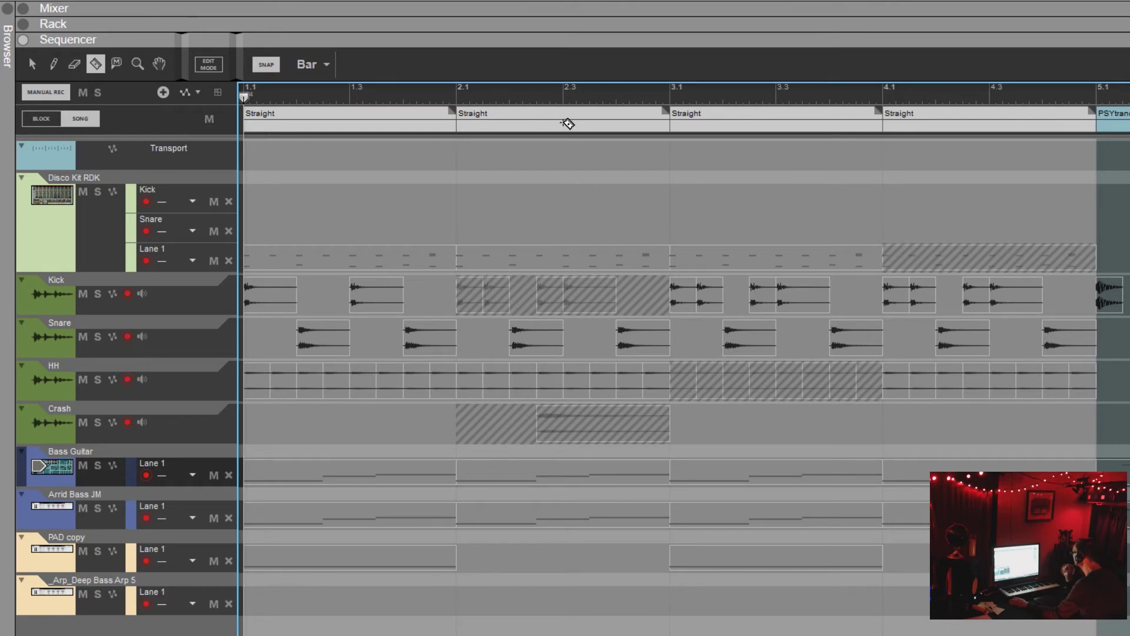
click(310, 64)
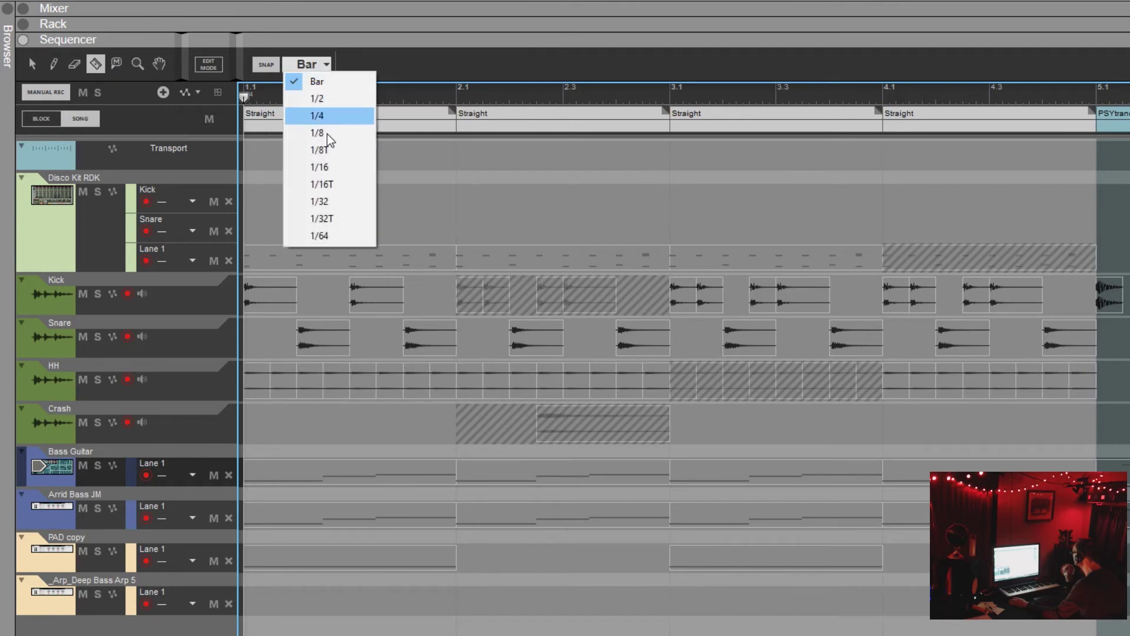
click(323, 167)
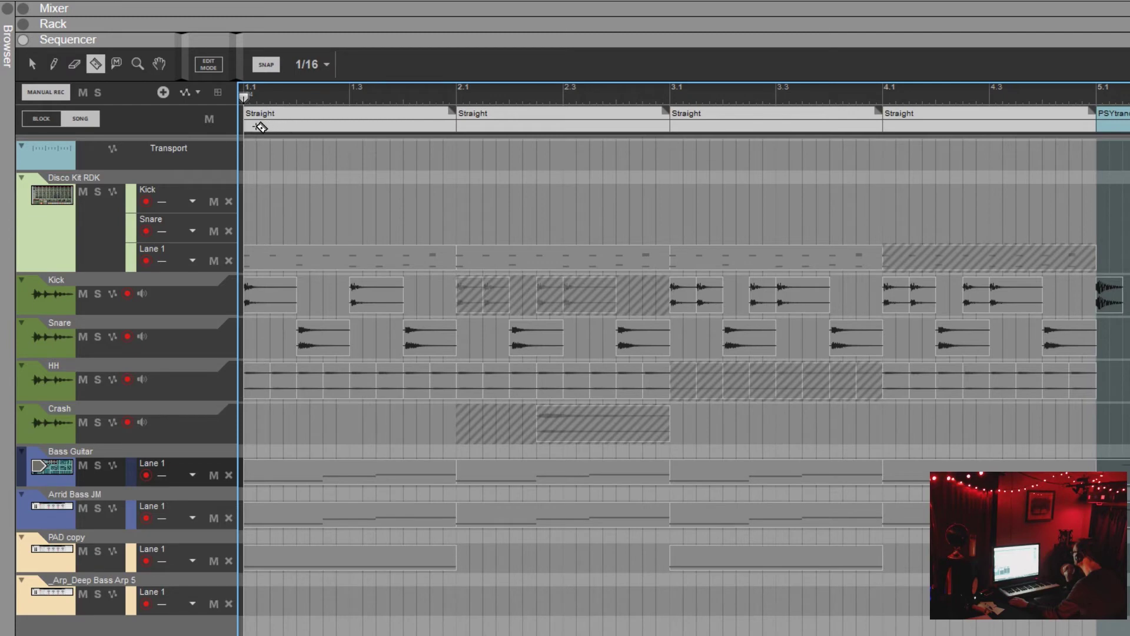
click(259, 127)
click(277, 127)
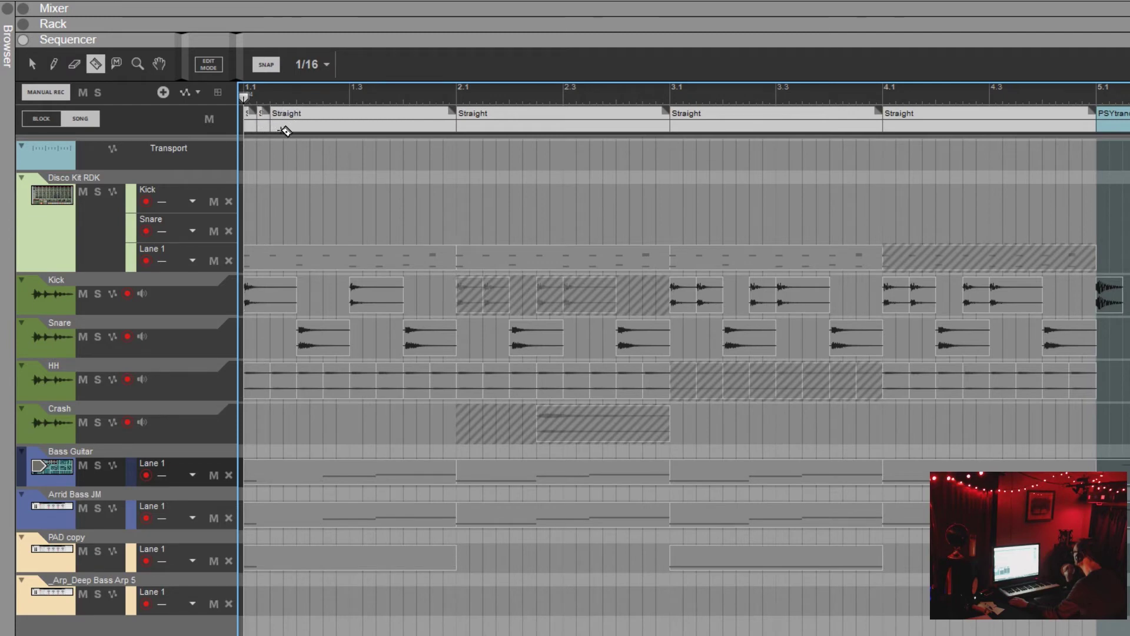
click(288, 127)
click(302, 127)
click(316, 127)
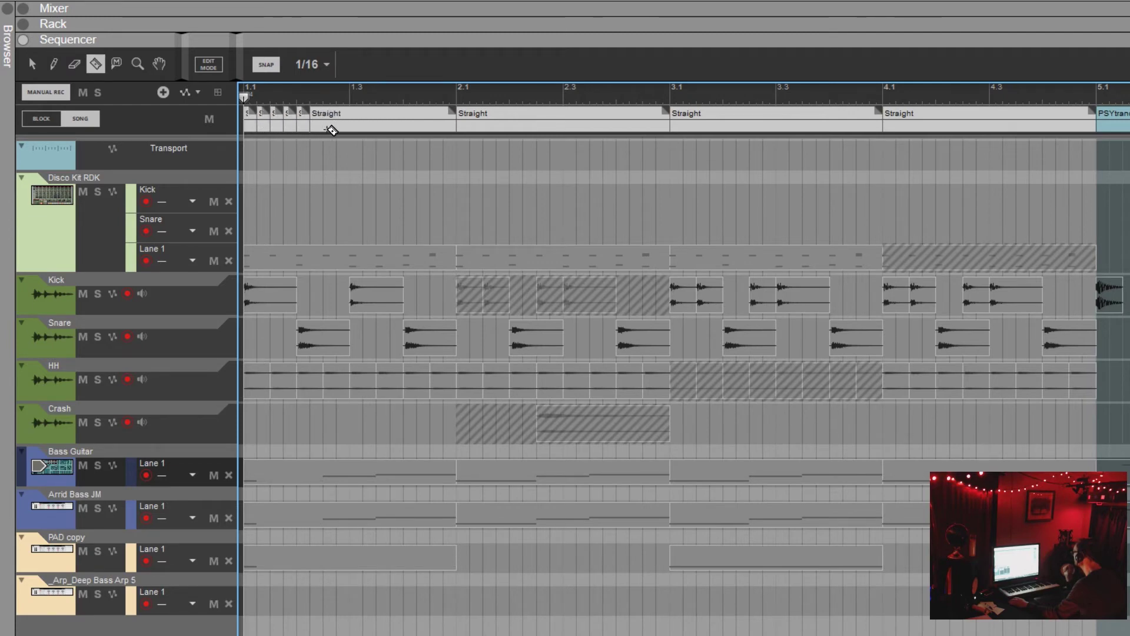
click(332, 129)
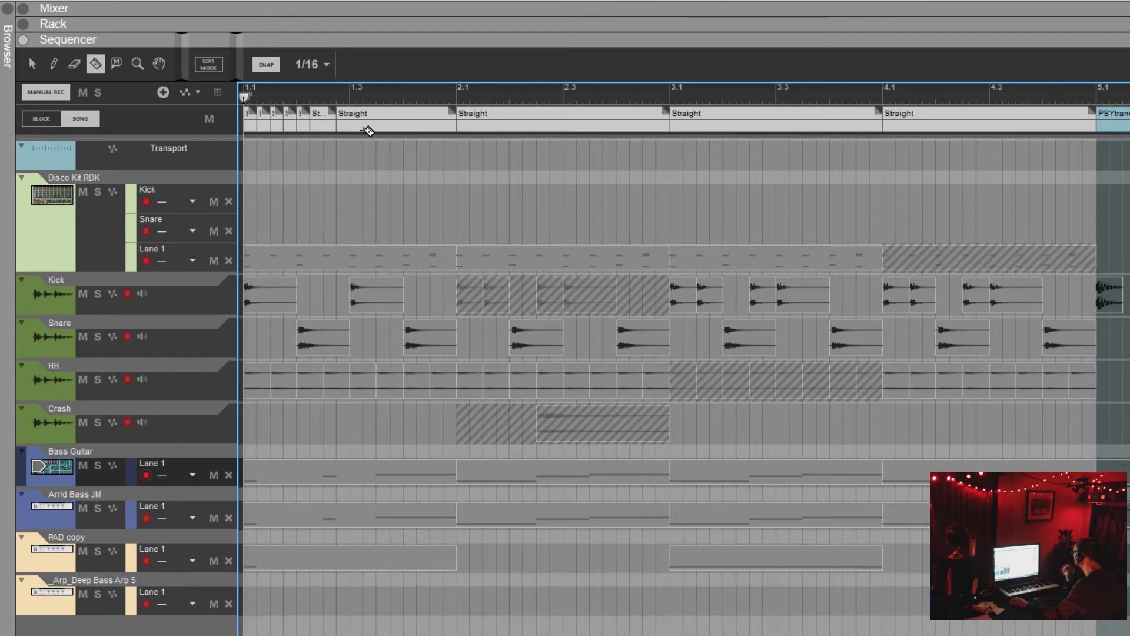
click(386, 127)
click(411, 128)
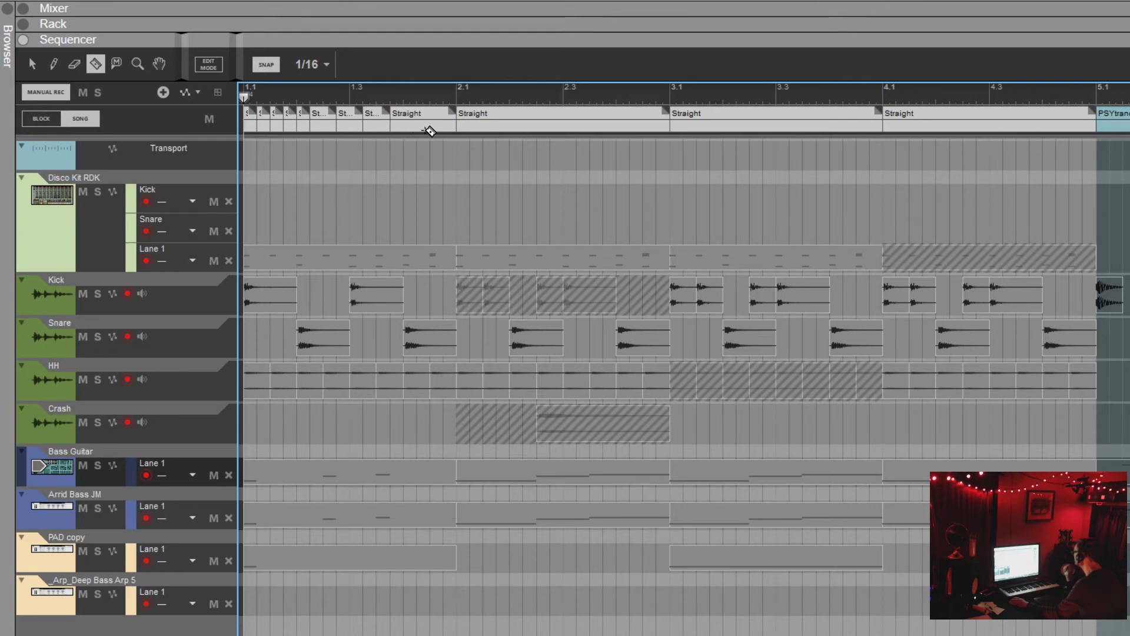
click(425, 128)
click(442, 128)
- Mute scattered bar 1 slices on the Disco Kit, Kick, Snare, HH and Arrid Bass tracks, and play the result
click(117, 63)
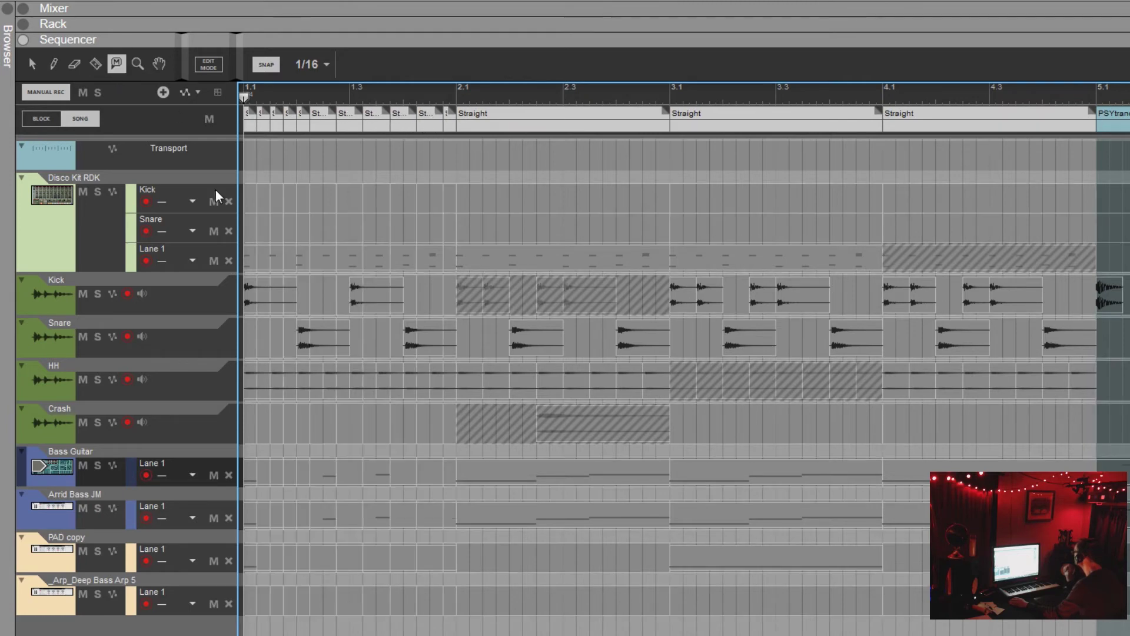
click(303, 336)
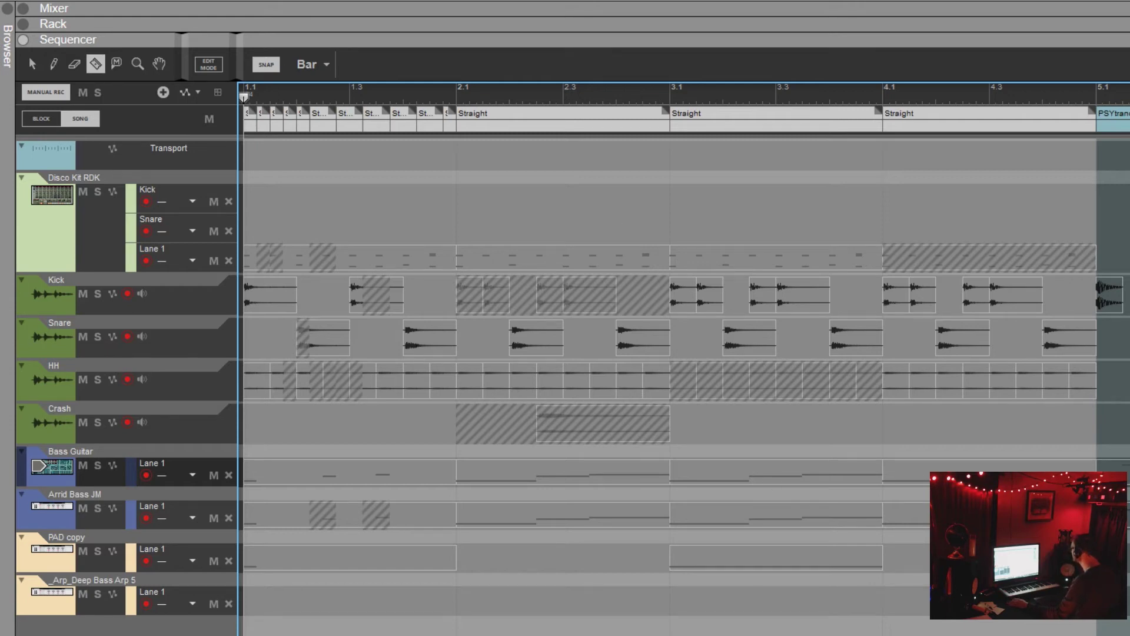
key(space)
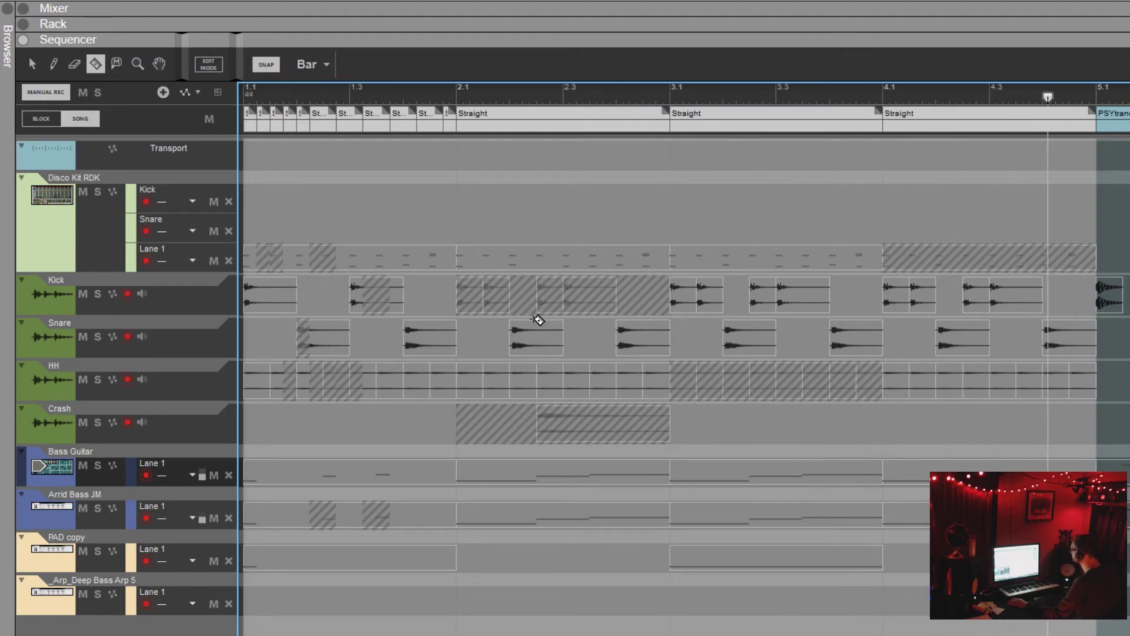
- Select all the short Straight slices in bar 1 and loop playback over them
key(q)
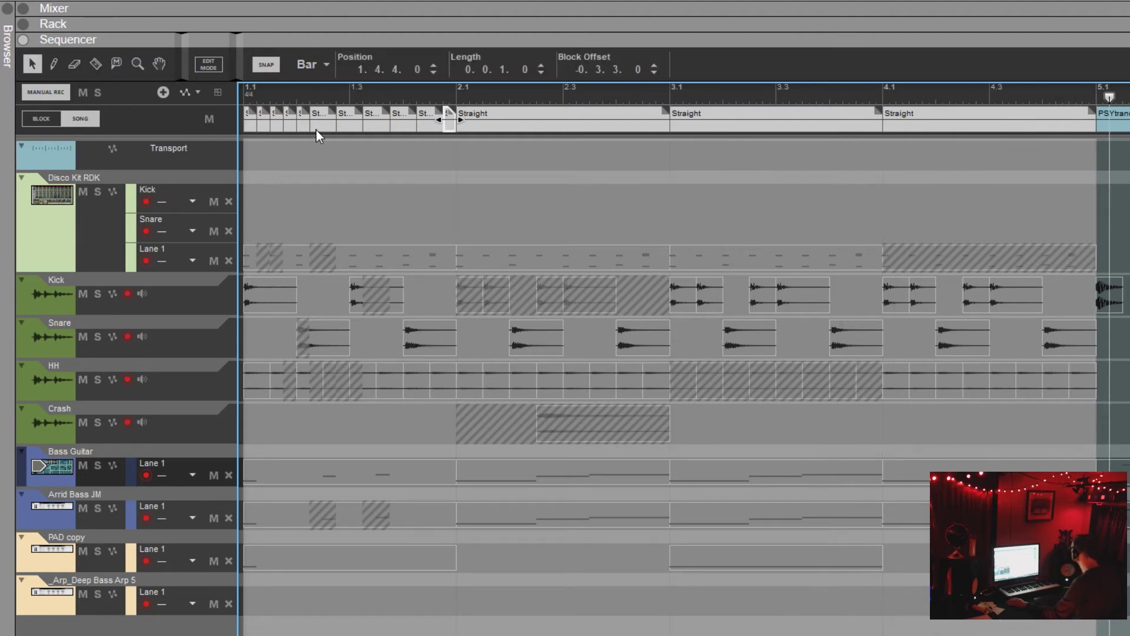
shift+click(251, 127)
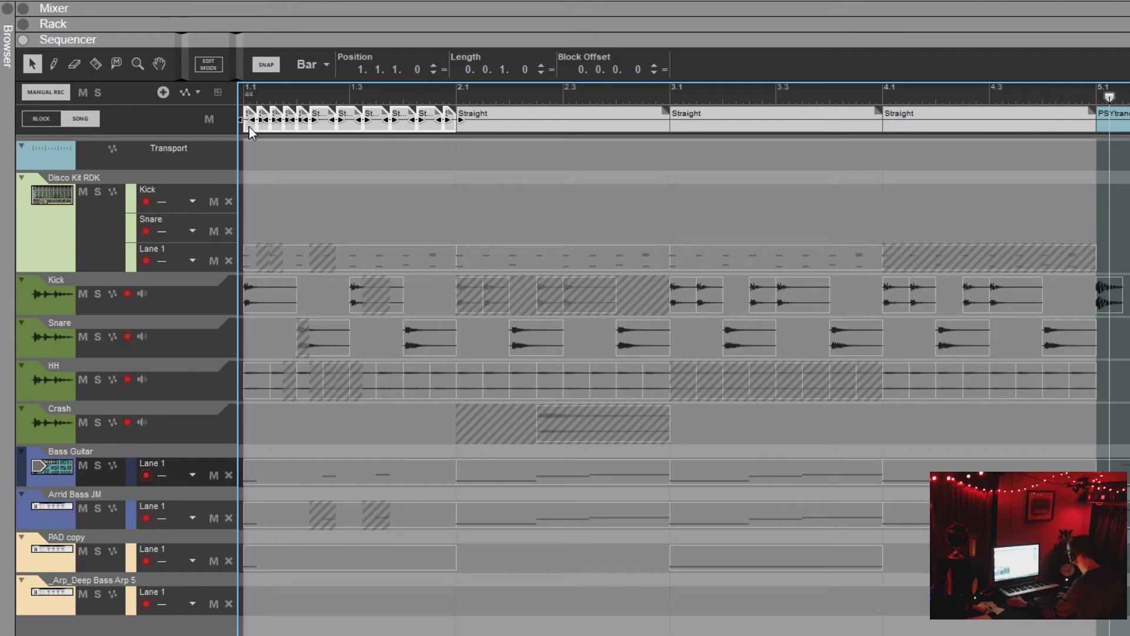
key(ctrl+l)
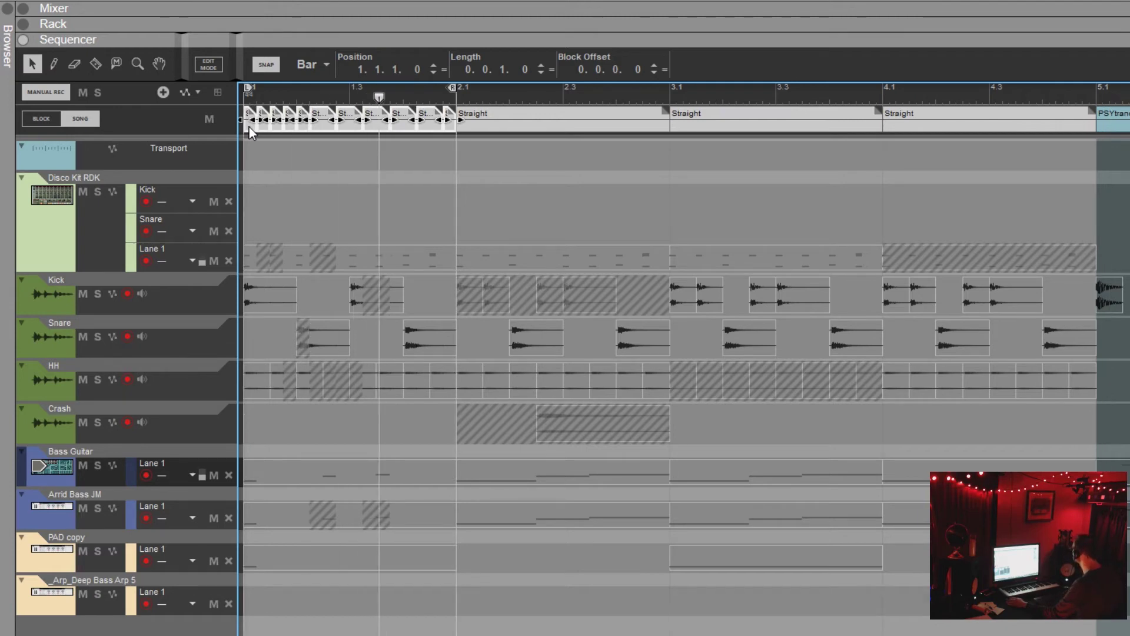
- Mute additional bar 1 slices on the Disco Kit's Lane 1, HH and Bass Guitar tracks while auditioning the loop
click(117, 64)
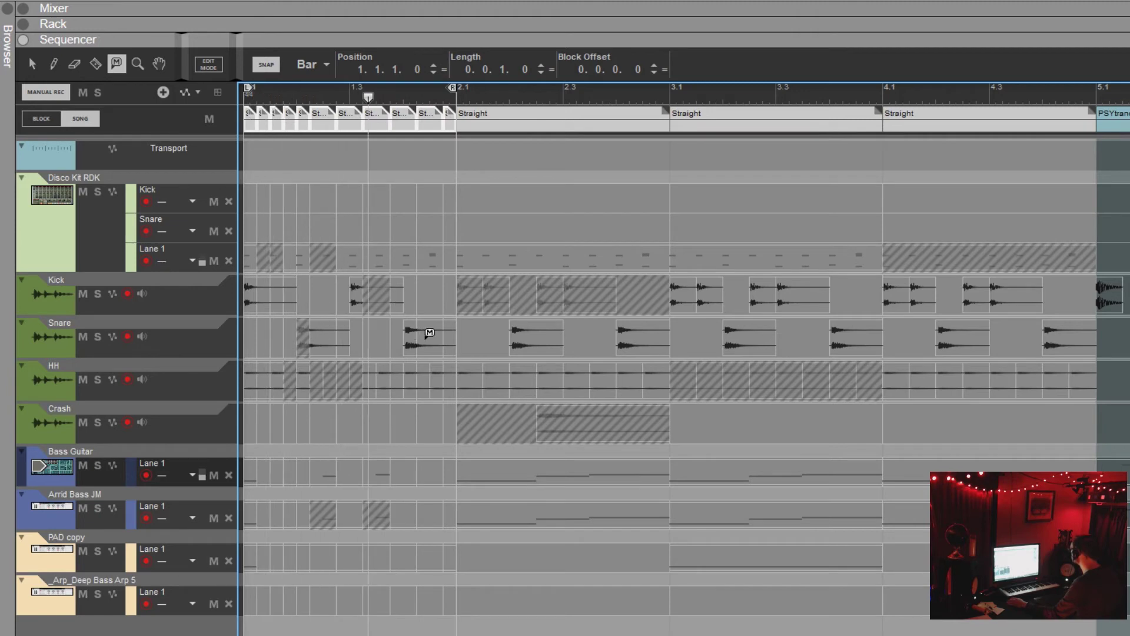
click(439, 365)
click(378, 378)
click(378, 471)
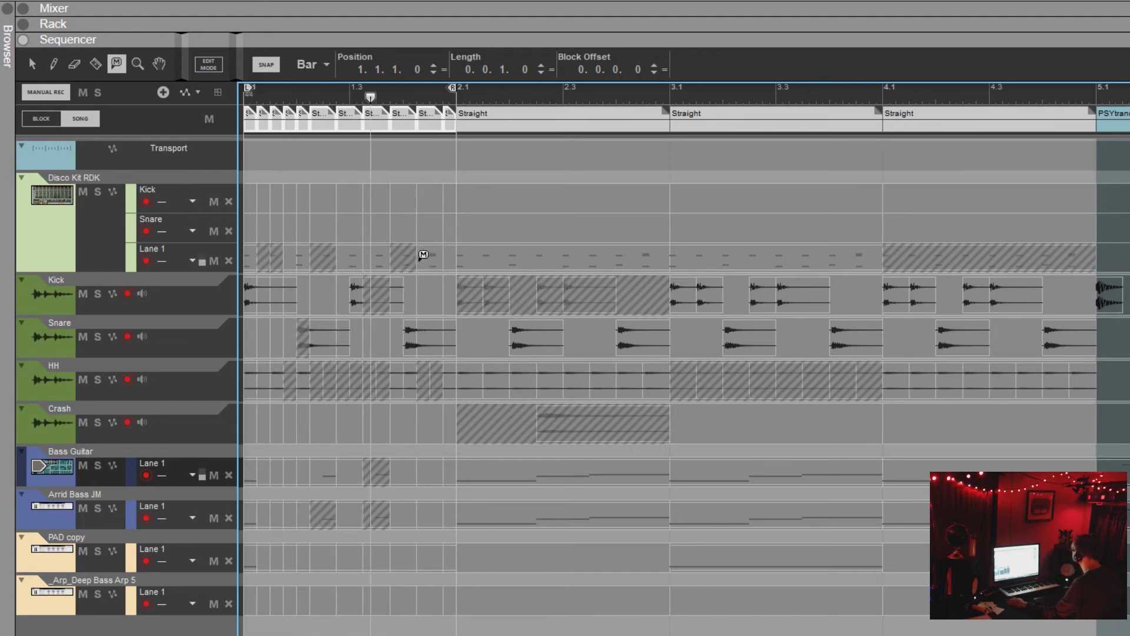
key(space)
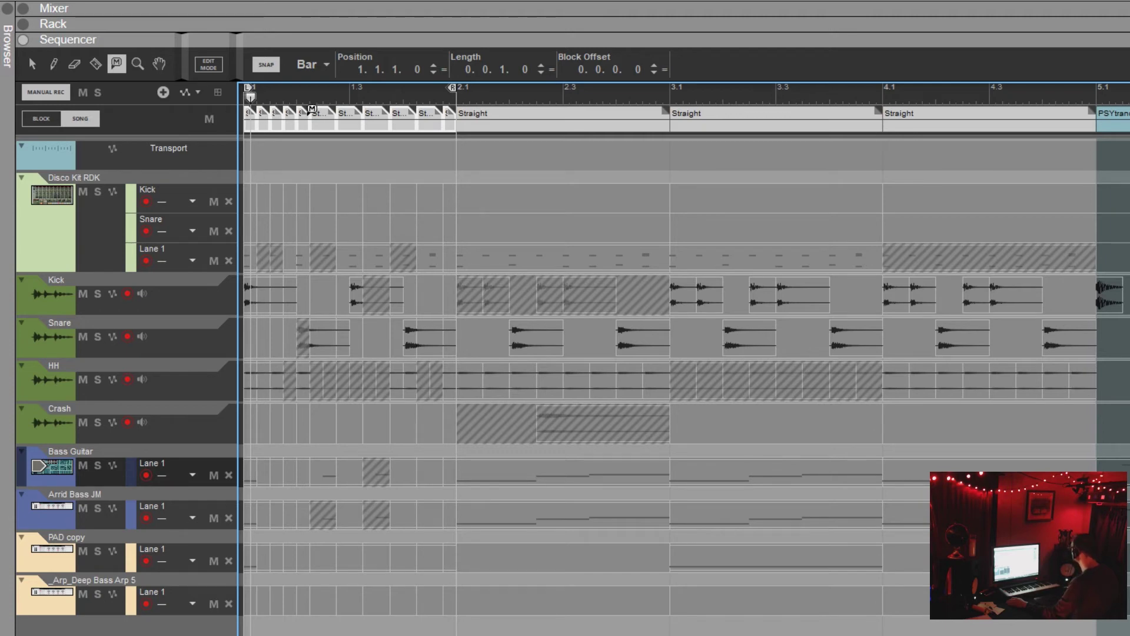
- Try converting the selected bar 1 Straight block slices to song clips, and undo the conversion
click(34, 67)
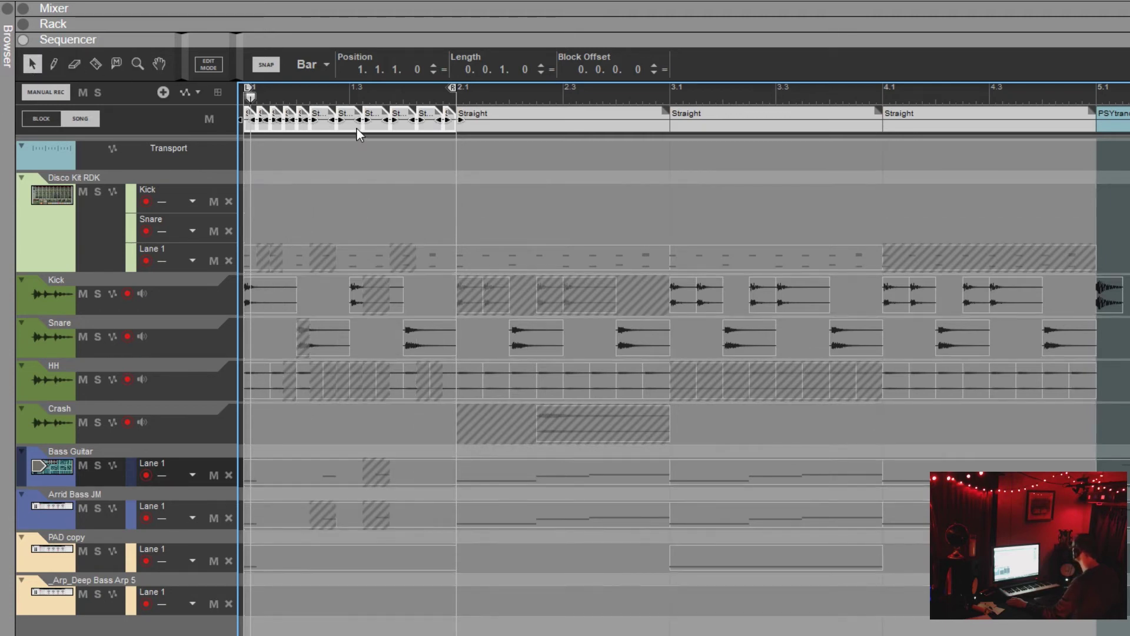
right_click(376, 122)
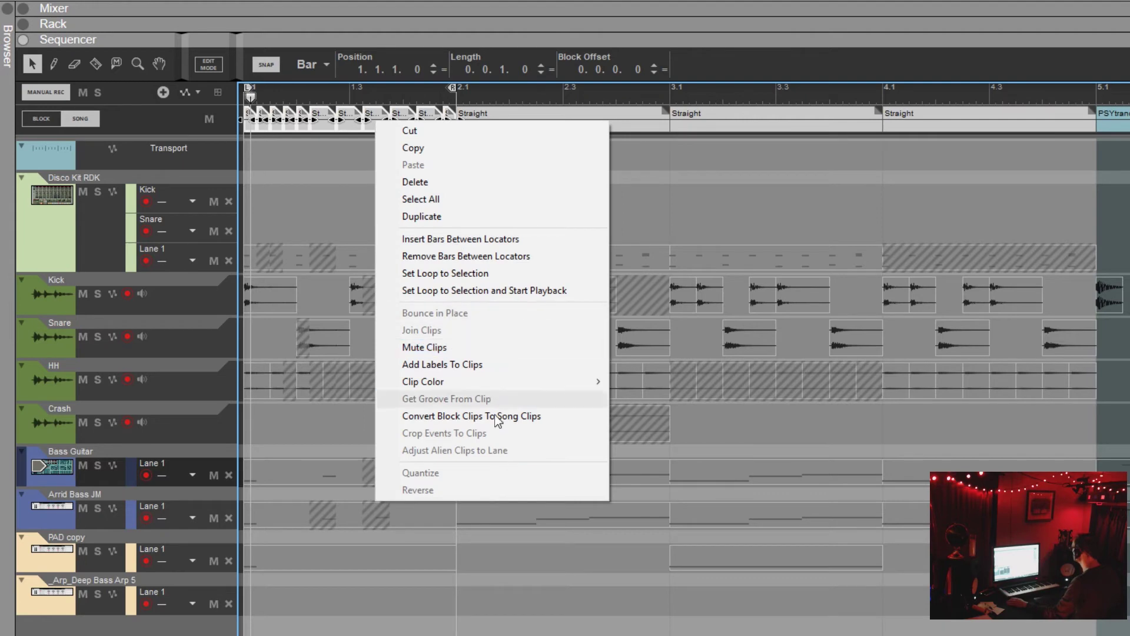
click(522, 417)
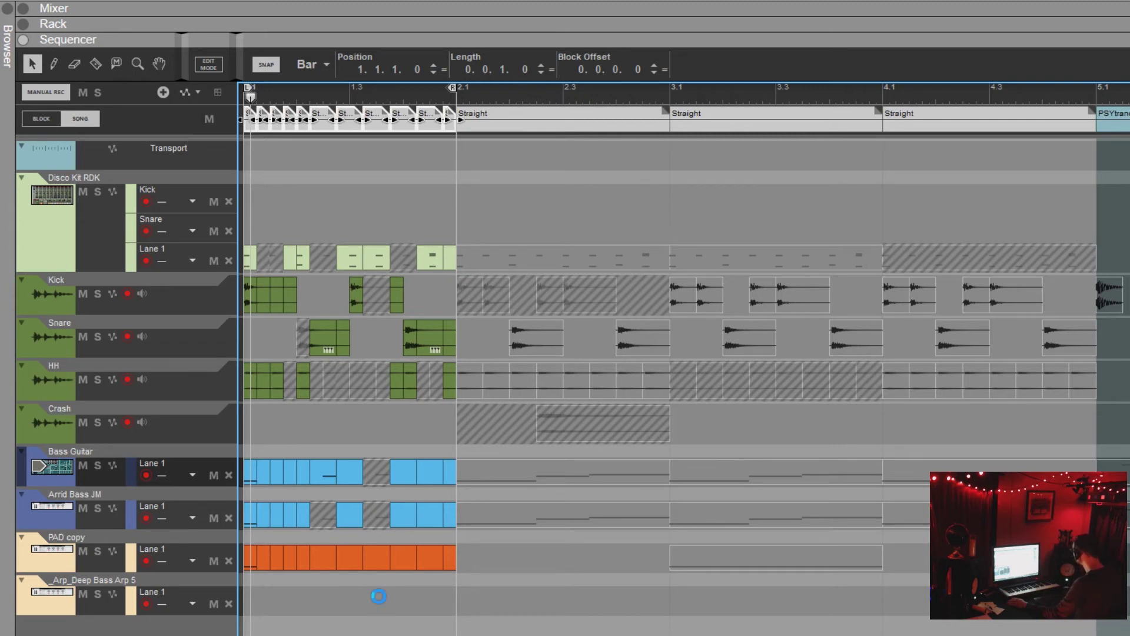
key(ctrl+z)
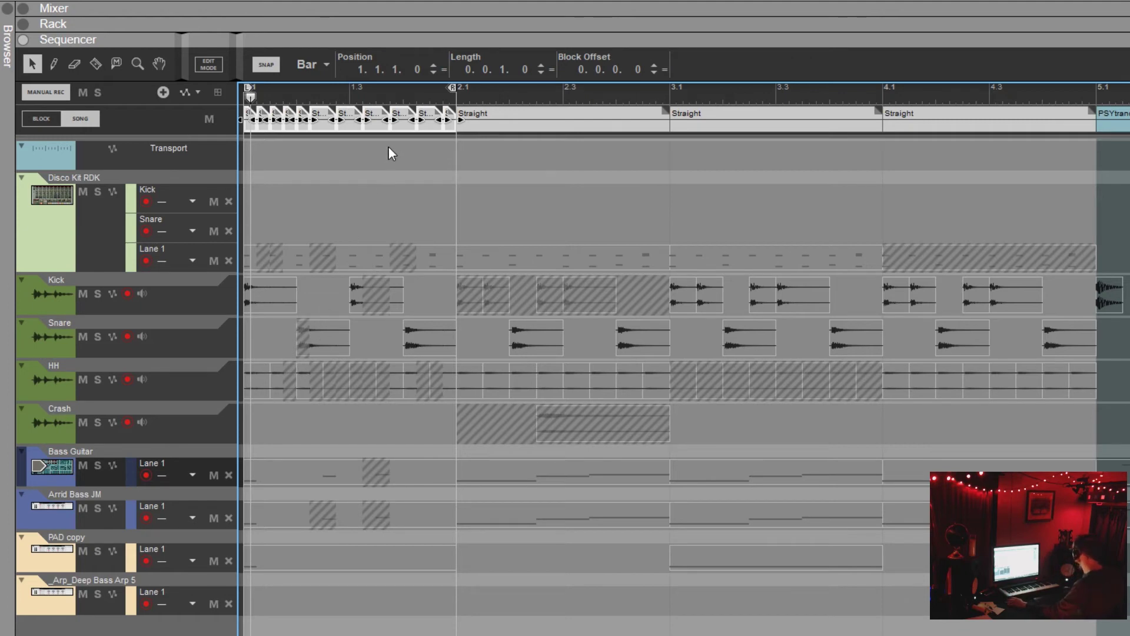
- Try replacing the bar 1 block slices with converted song clips, play the result, and undo the replacement
right_click(401, 125)
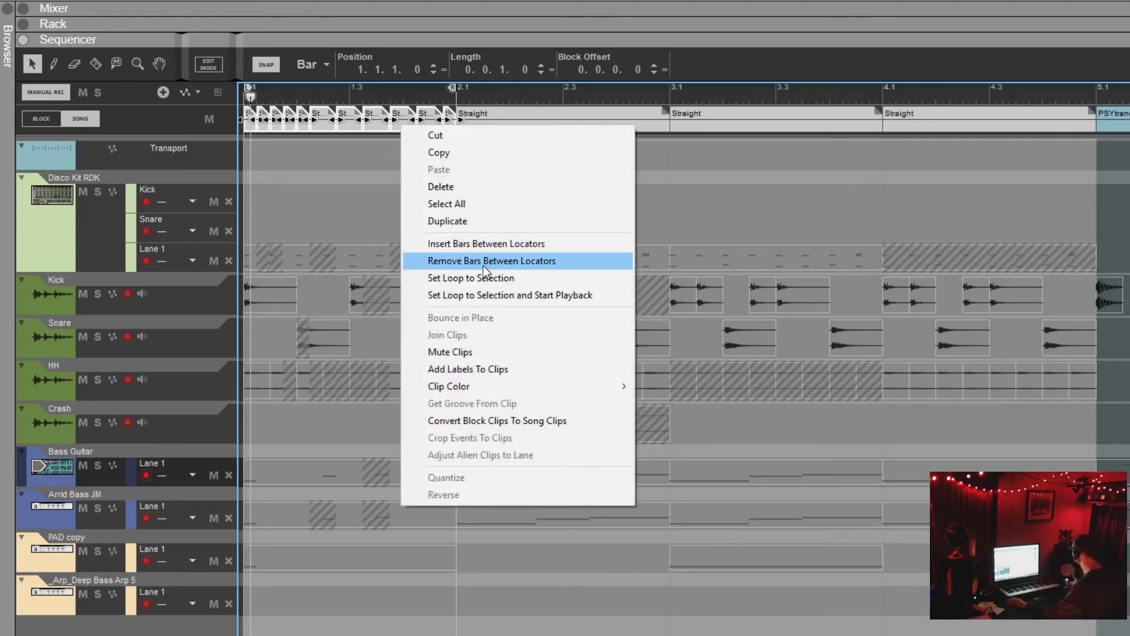
click(515, 418)
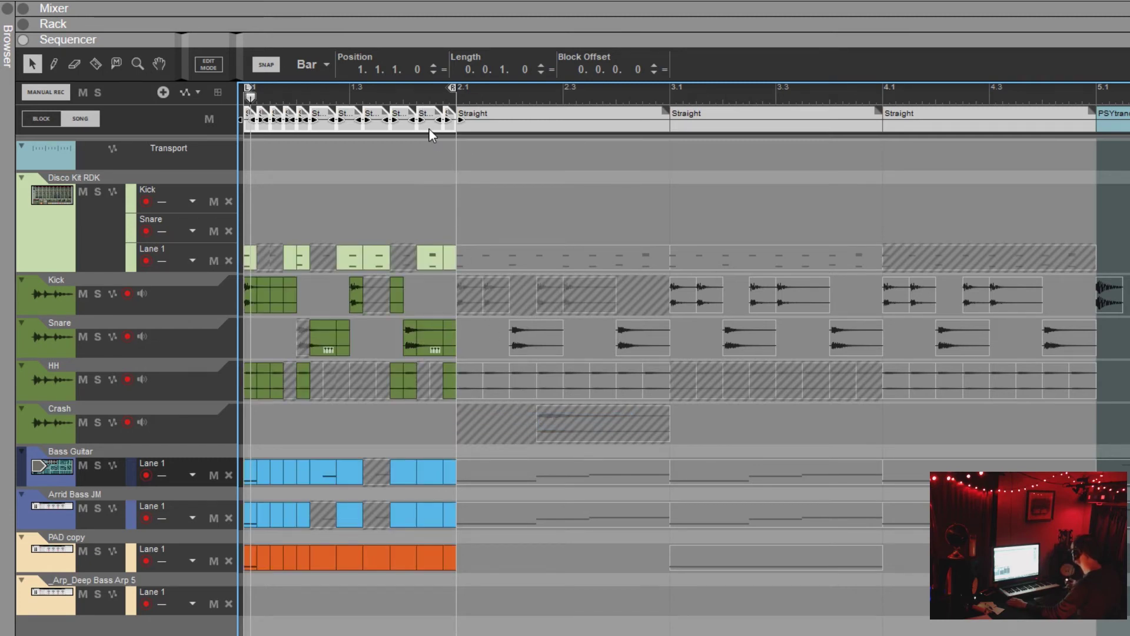
key(Delete)
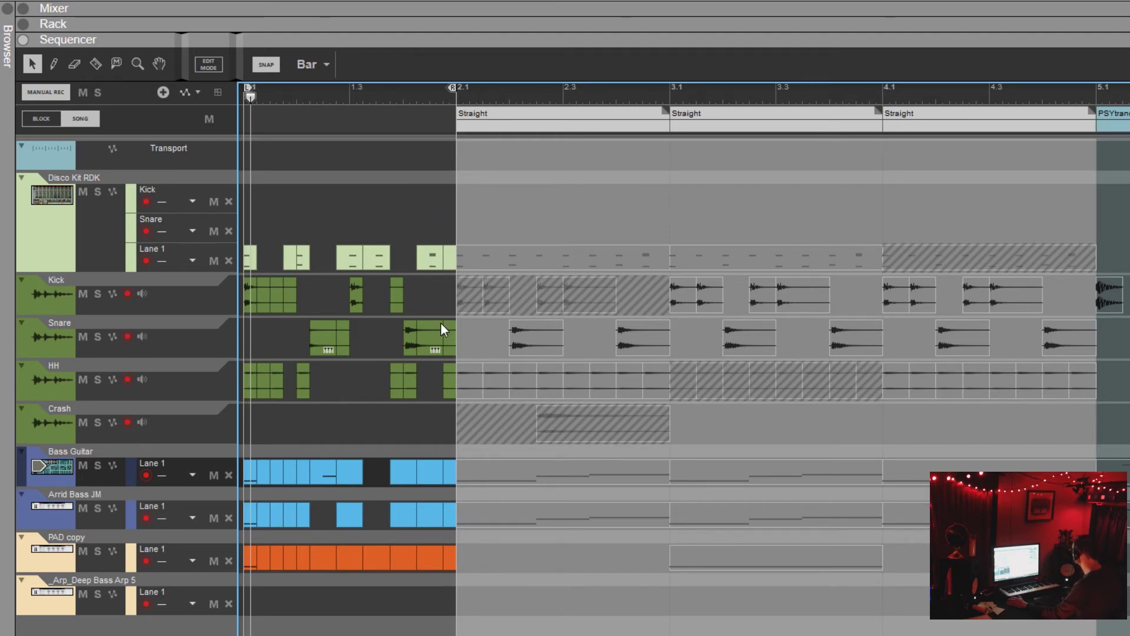
key(space)
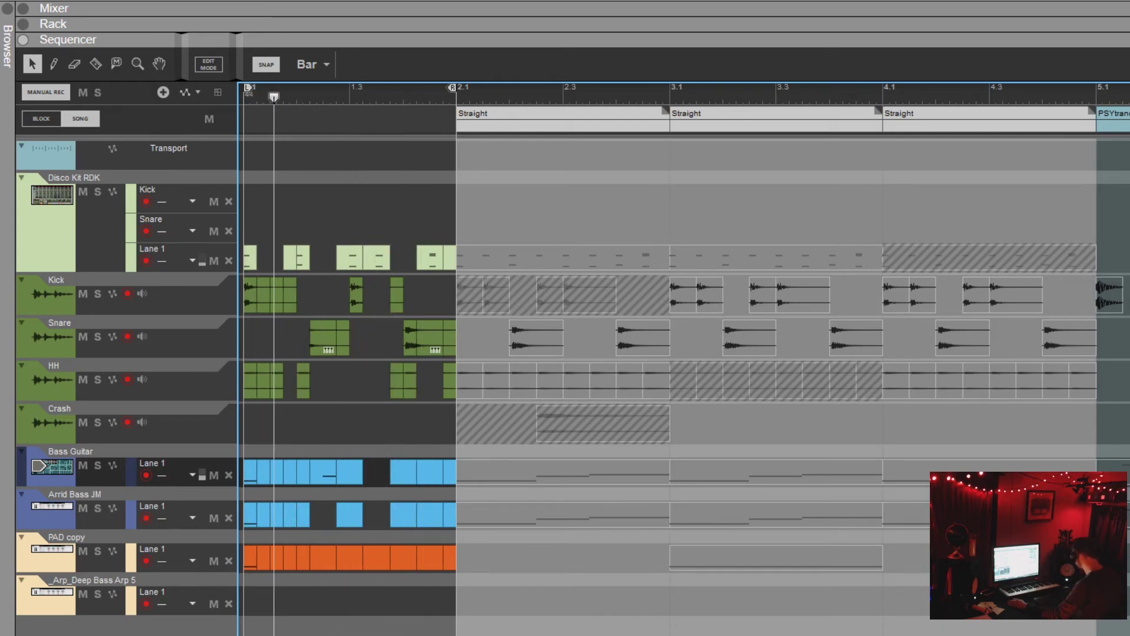
key(ctrl+z)
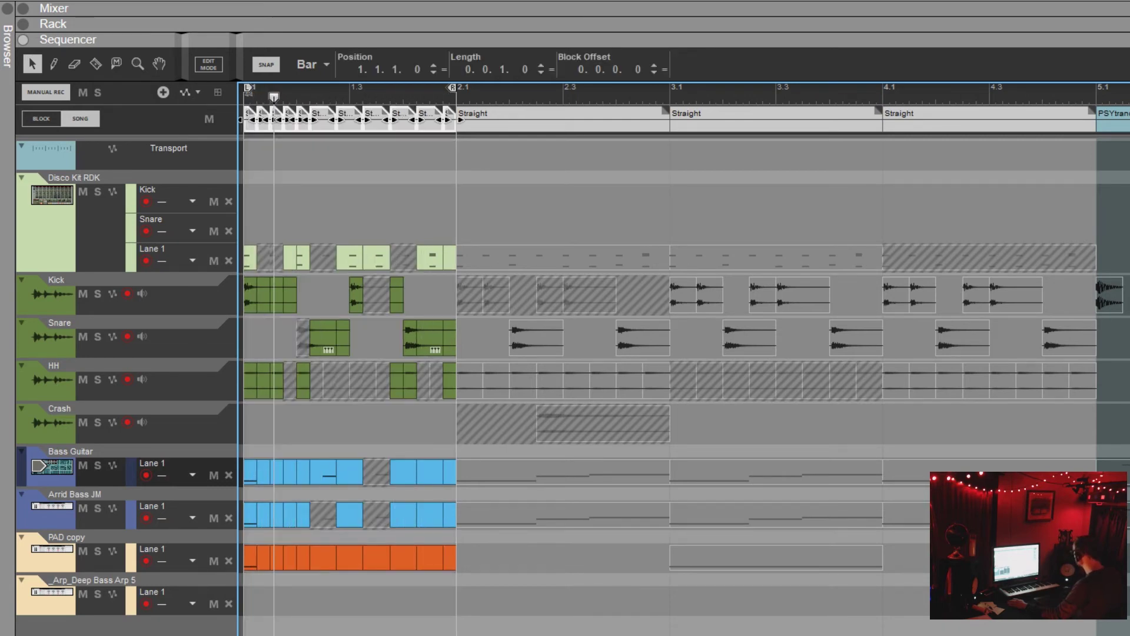
key(Delete)
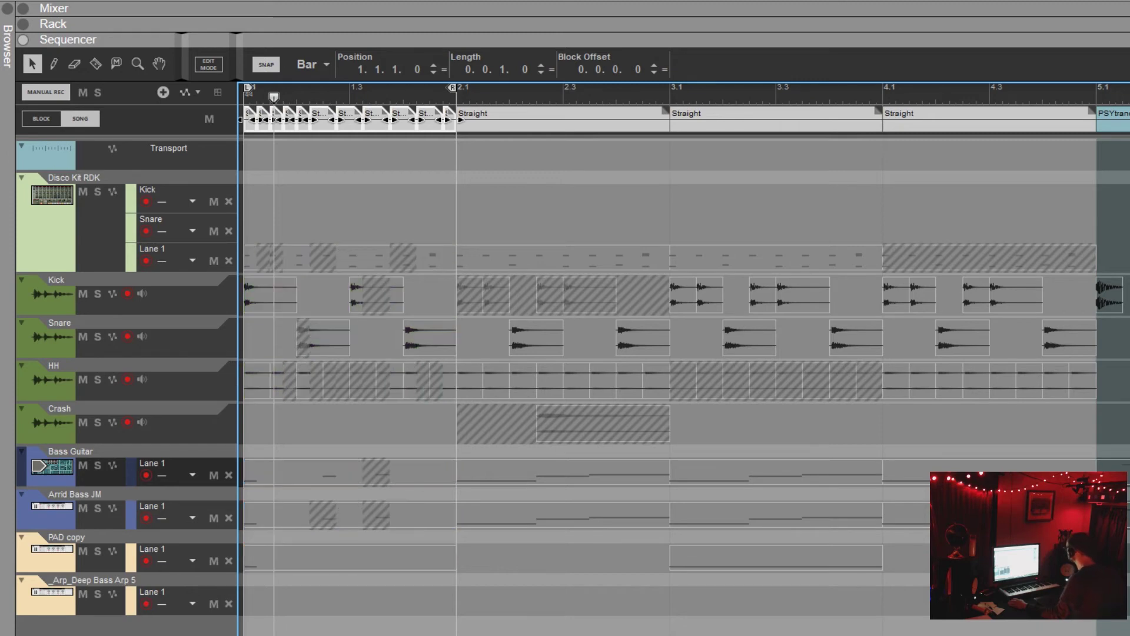
- Hide the block clip content in song view and reassign the bar 2 Straight clip to the PSYtrance bass block
click(124, 3)
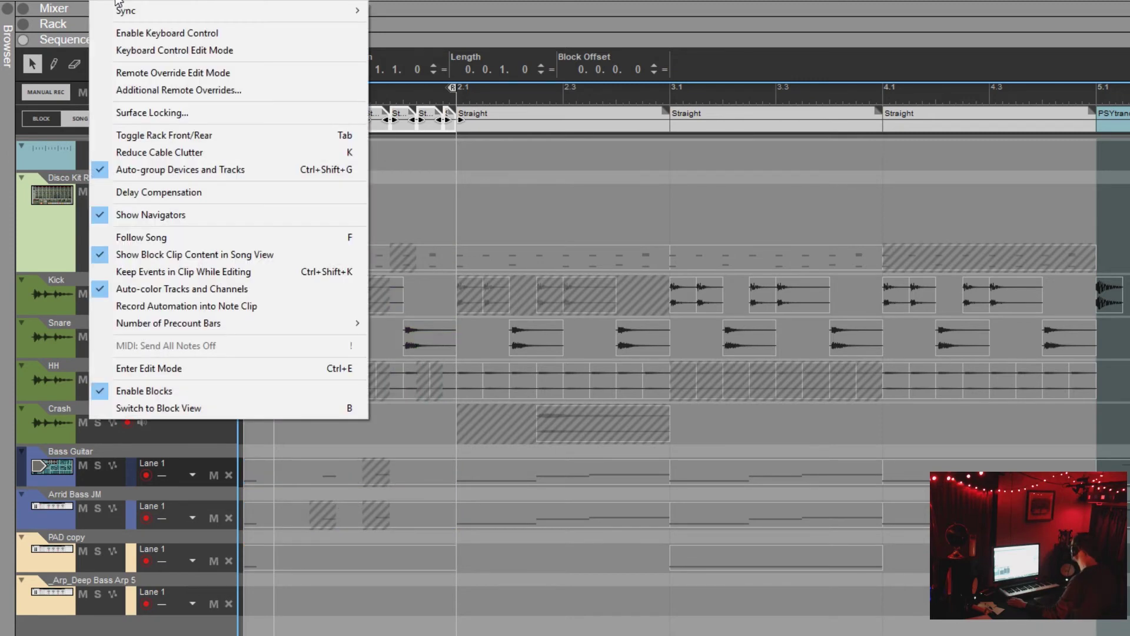
click(192, 254)
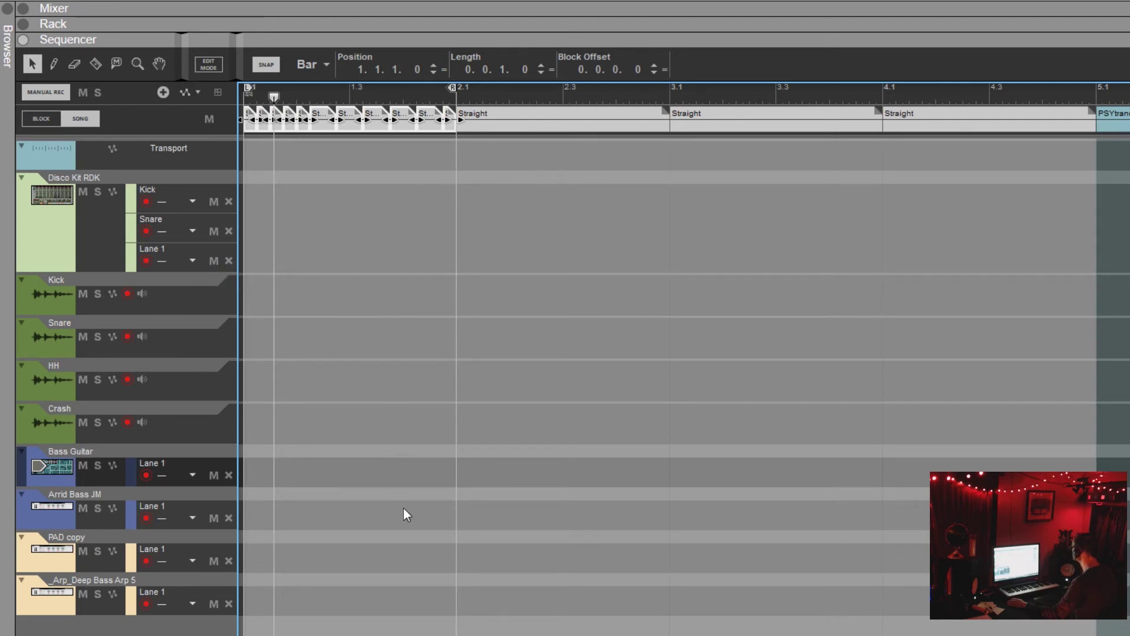
click(476, 113)
click(491, 113)
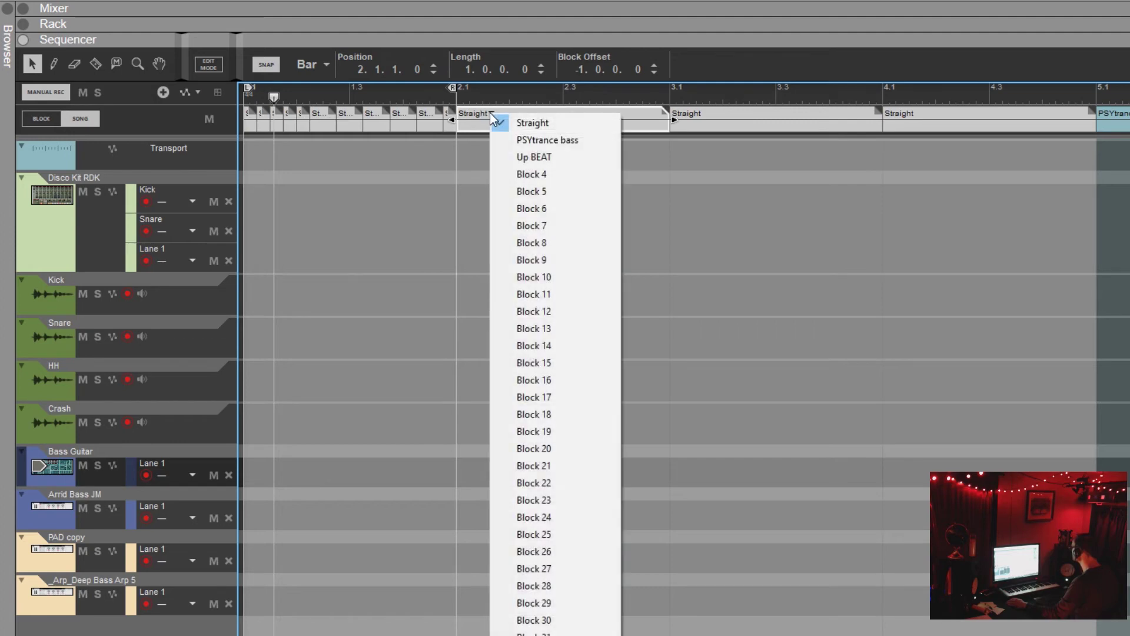
click(528, 141)
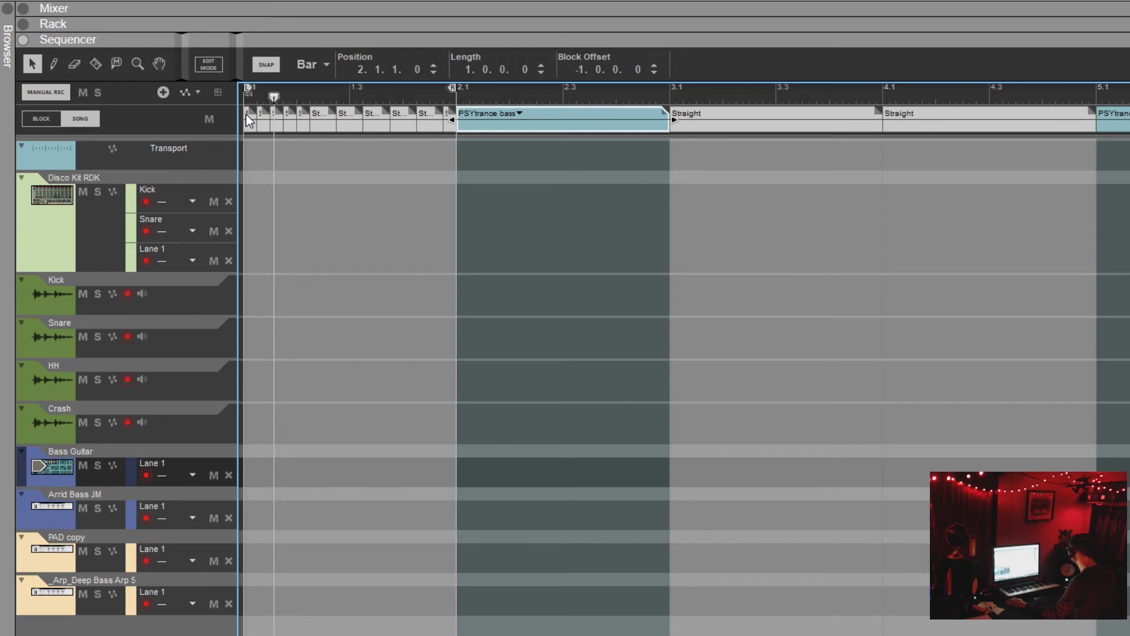
- Turn block clip content in song view back on, toggle it off and on once more, and deselect the clip
click(121, 3)
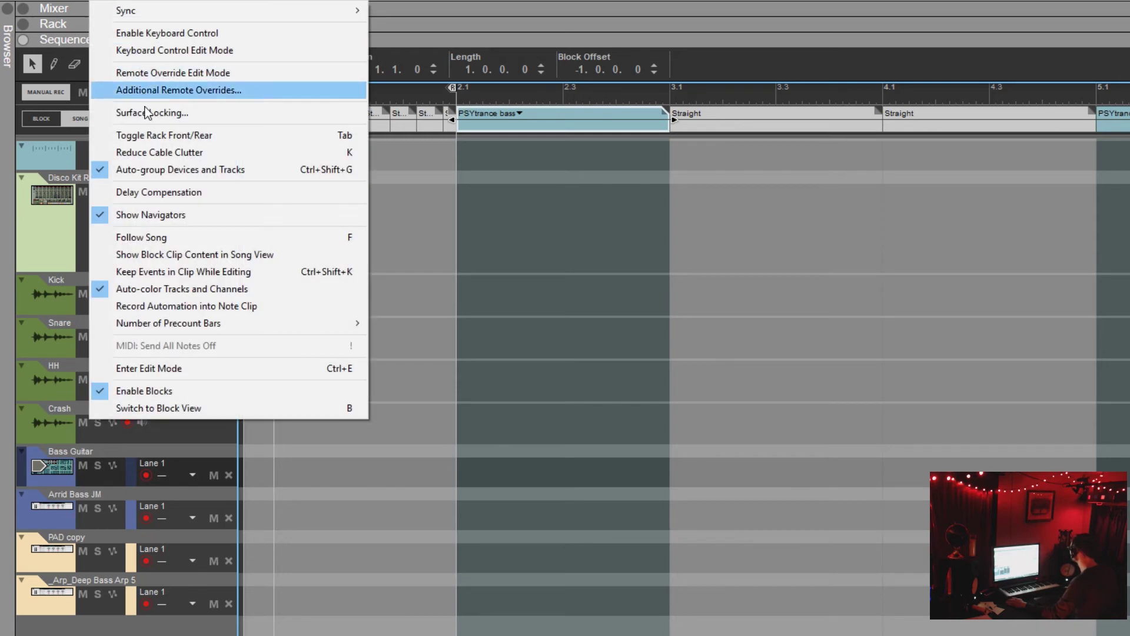
click(182, 257)
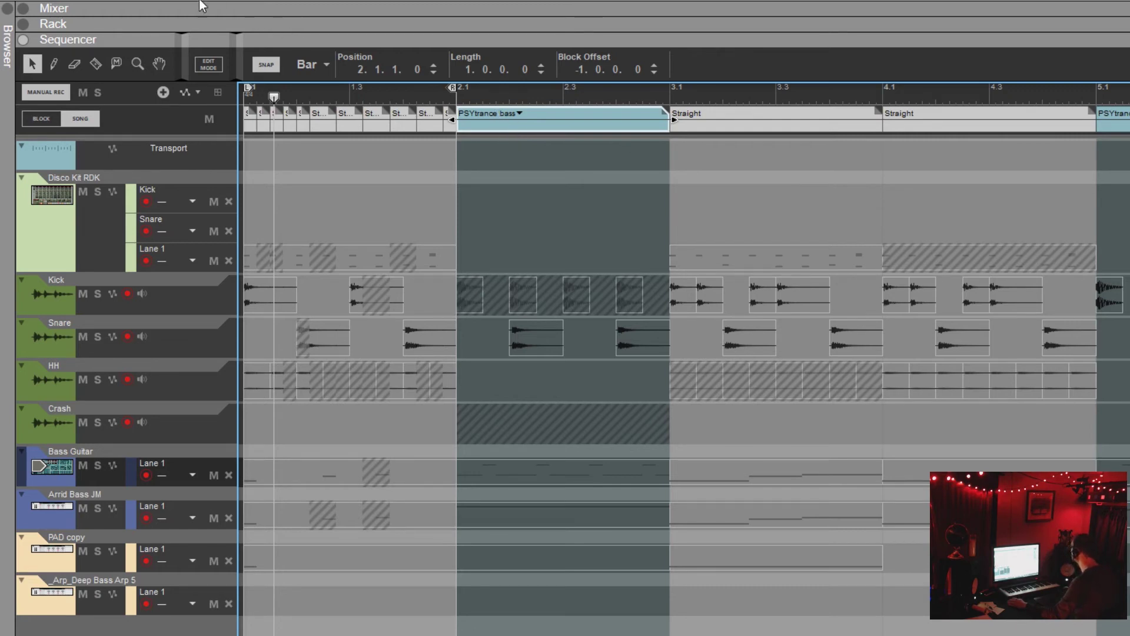
click(120, 0)
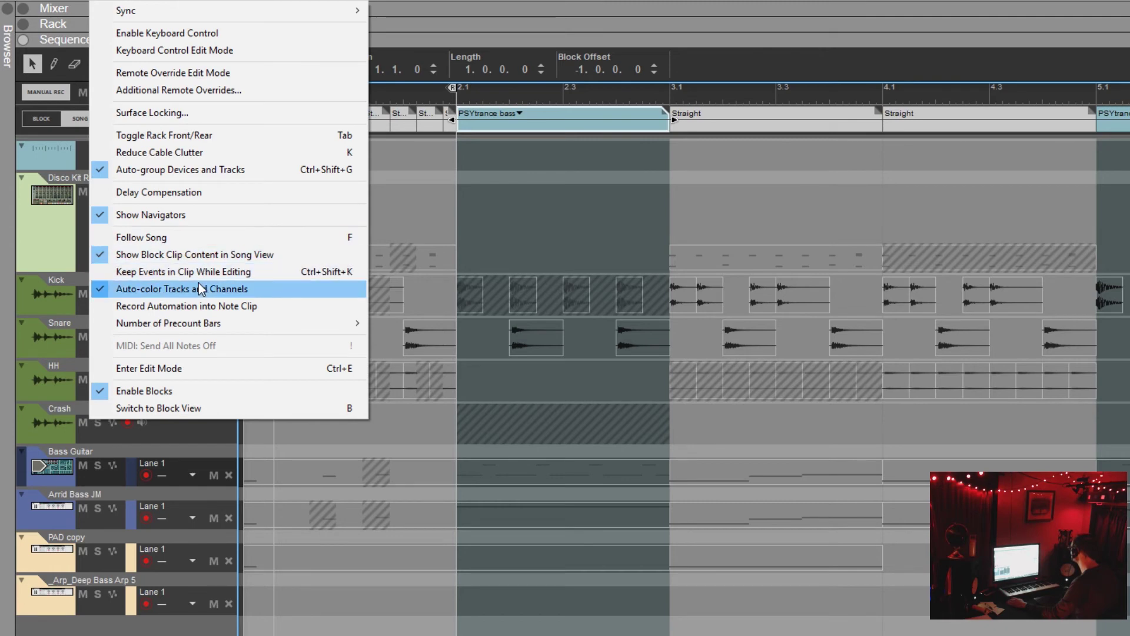
click(195, 255)
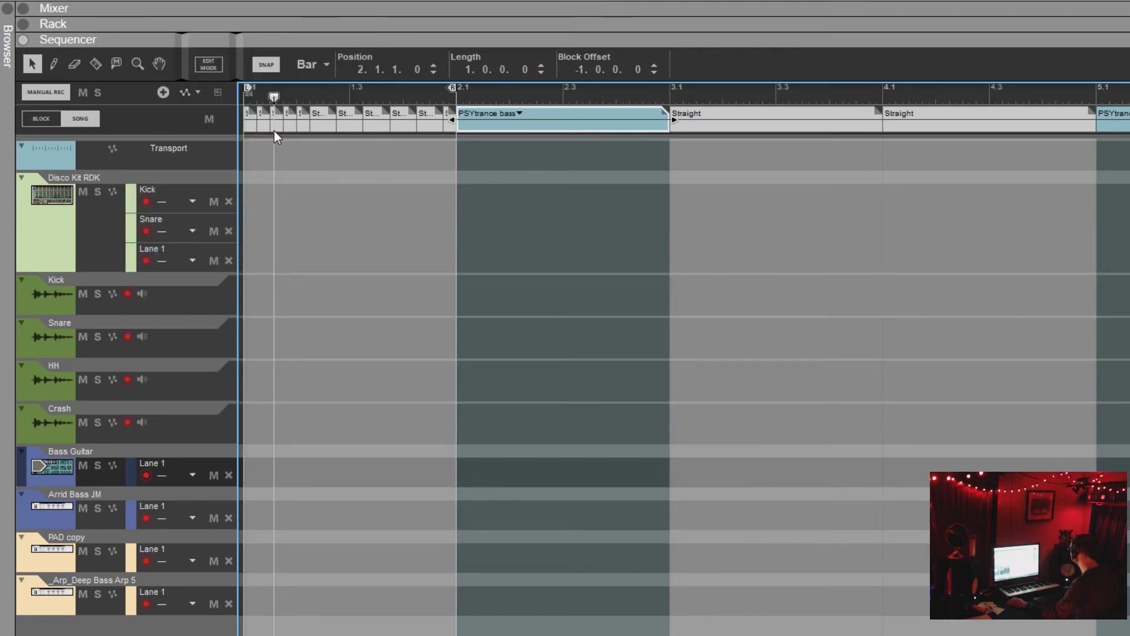
click(120, 5)
click(217, 253)
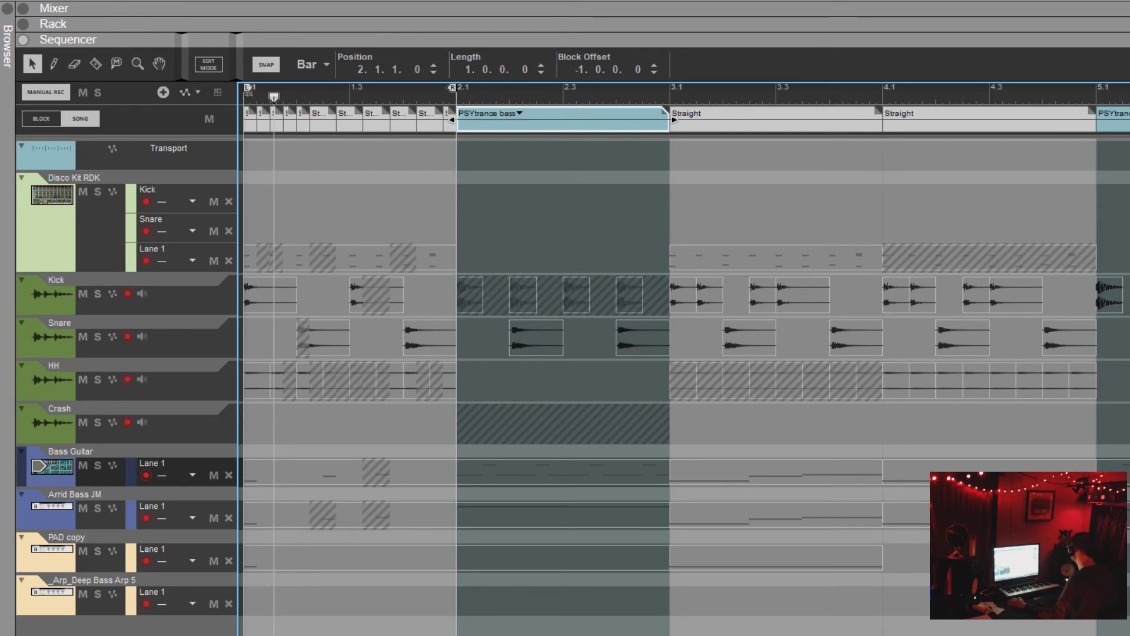
click(416, 634)
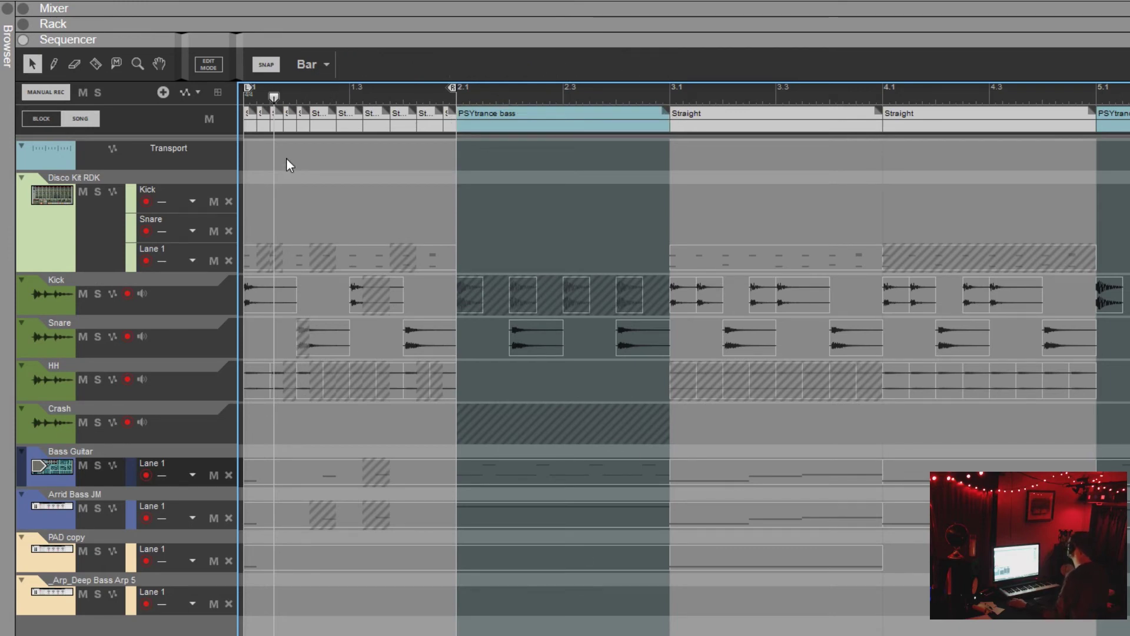
- Return the song position to the start and draw a one-bar clip in bar 1 of the Bass Guitar lane
drag(274, 96, 217, 103)
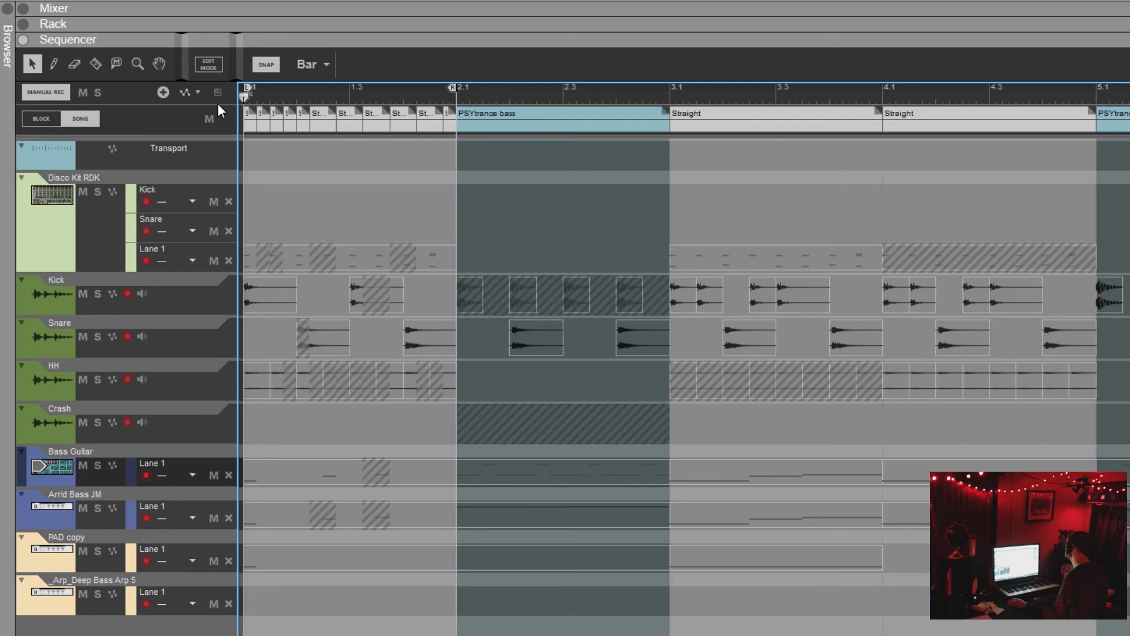
click(51, 66)
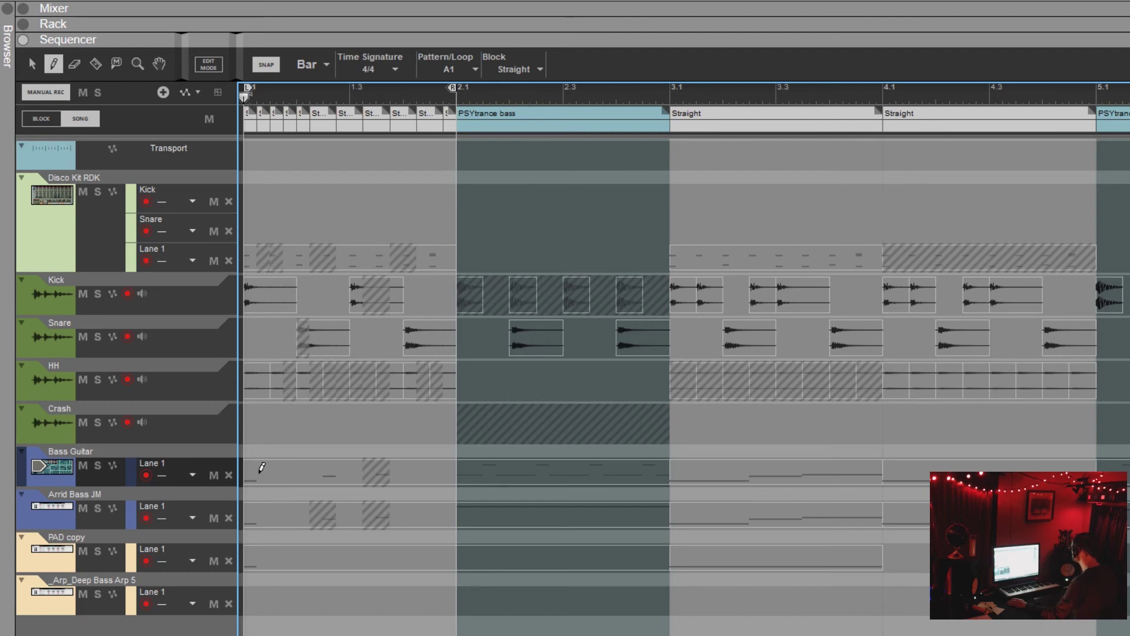
drag(250, 469, 410, 467)
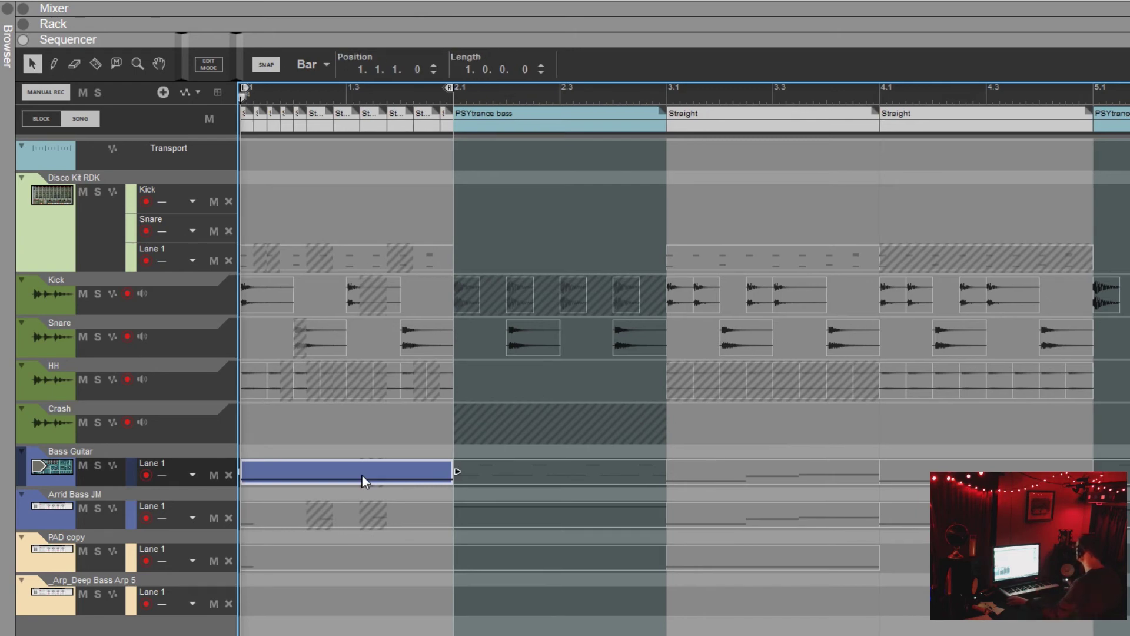
- In the Bass Guitar clip, shorten the long note to half a bar with 1/2 snap and add an F#5 note at 1.3
double_click(362, 475)
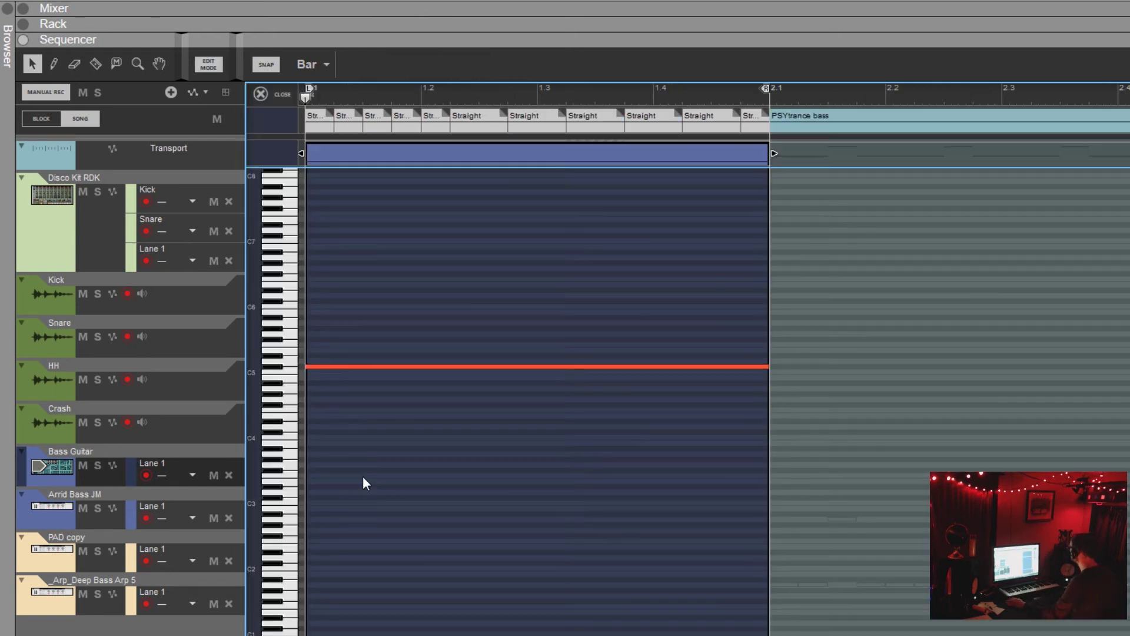
click(326, 66)
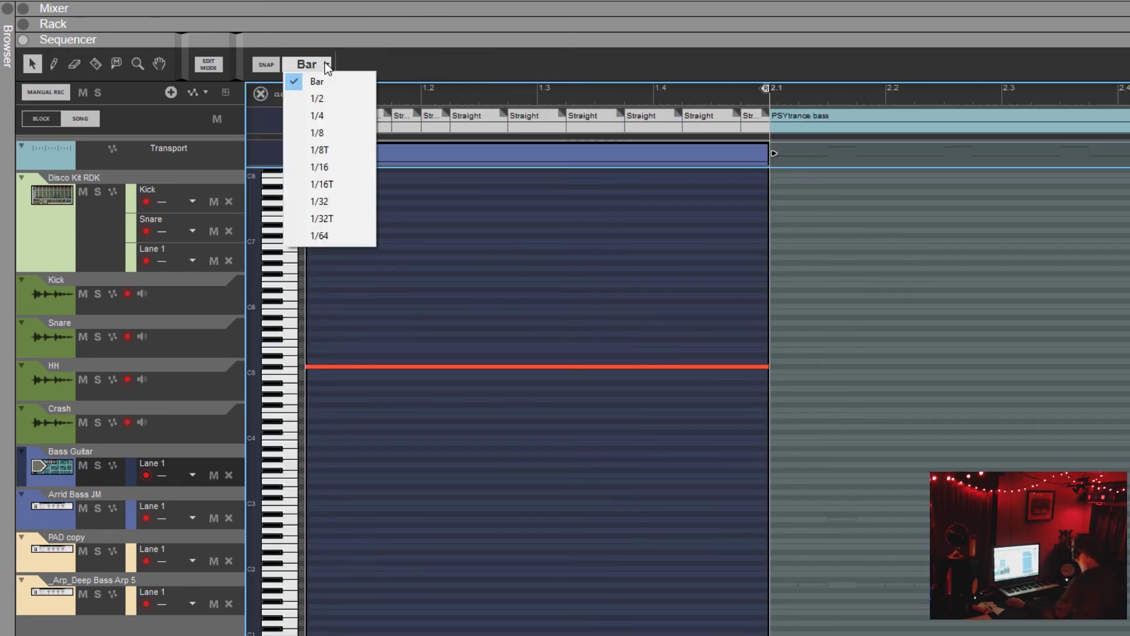
click(323, 97)
drag(768, 367, 511, 387)
double_click(553, 337)
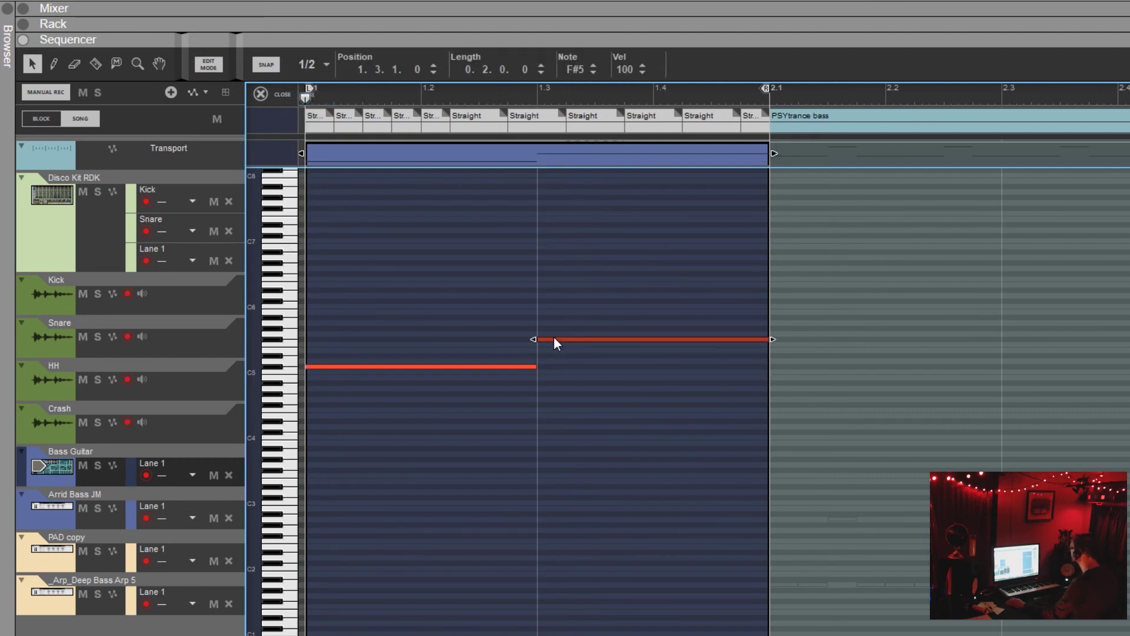
click(282, 93)
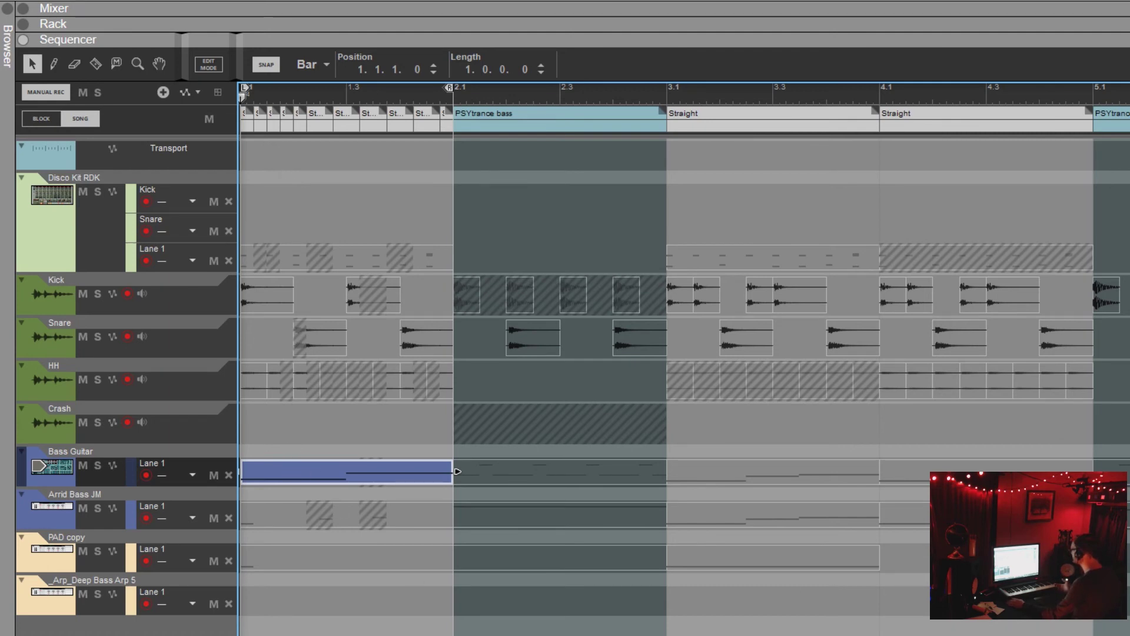
- Play bar 1 with the new Bass Guitar clip, try deleting that clip, and undo the deletion
key(space)
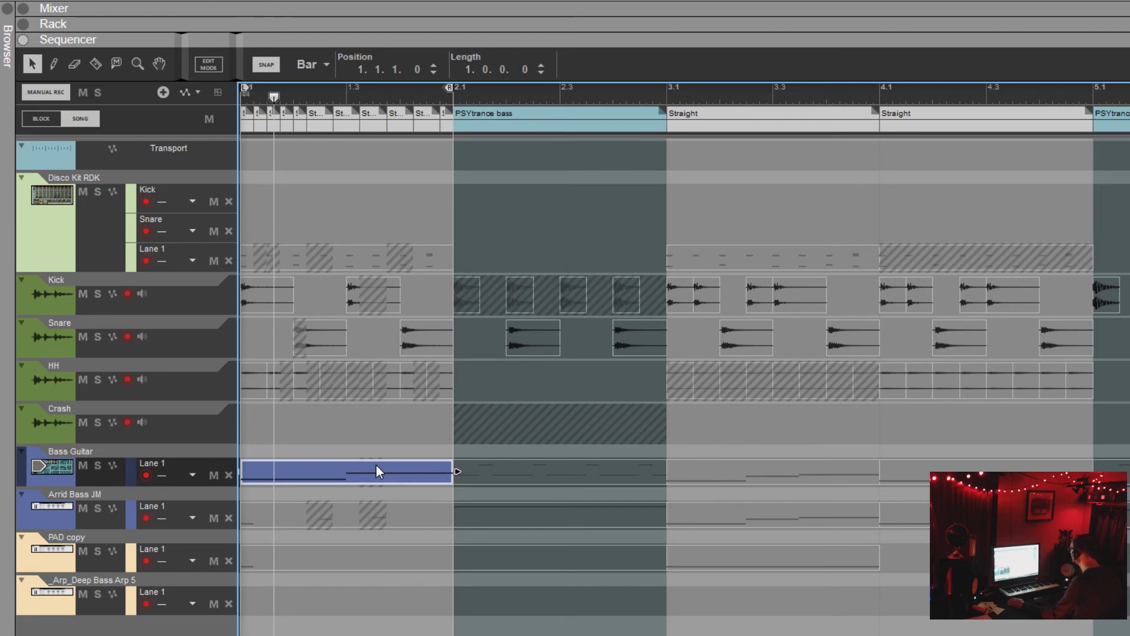
key(Delete)
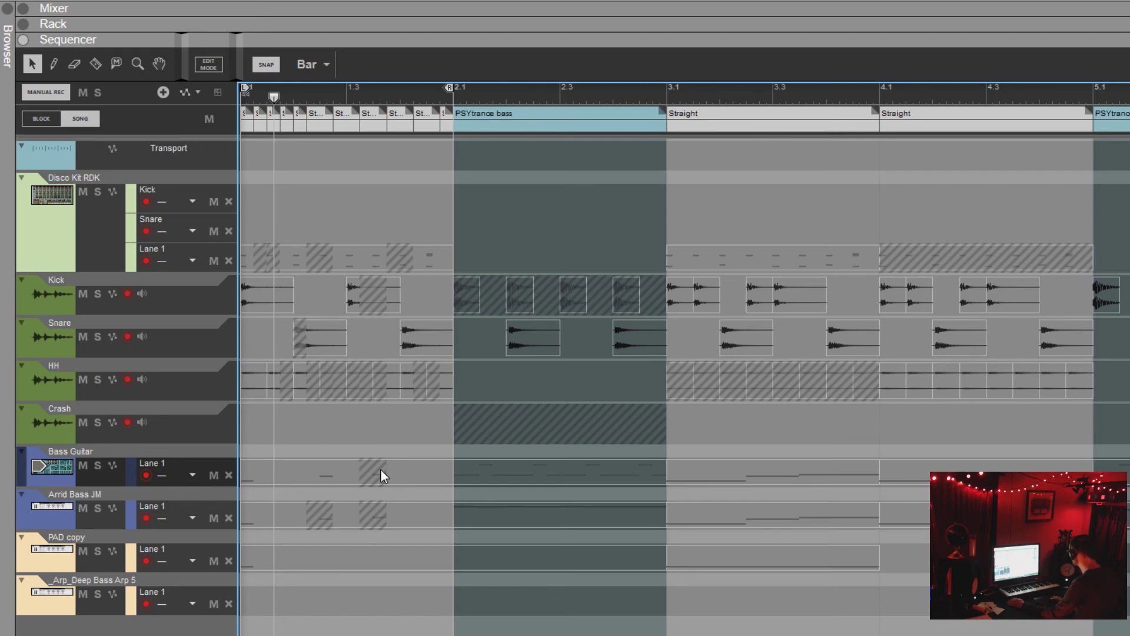
key(ctrl+z)
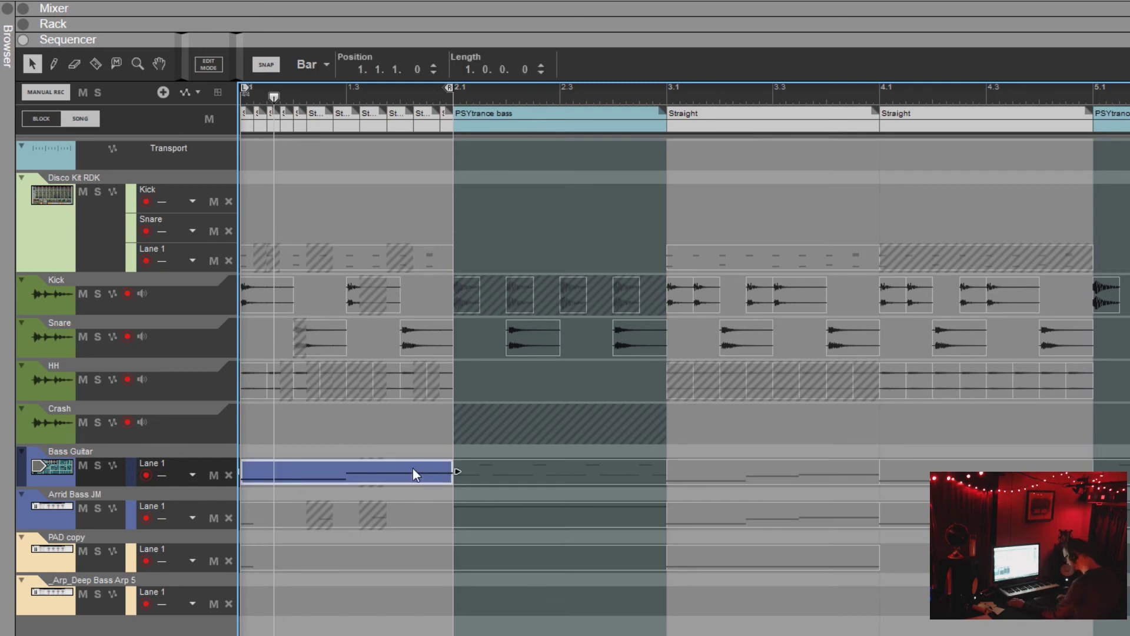
- Create a one-bar clip in bar 1 of the Disco Kit's Lane 1 and add a half-bar C1 note at its start
click(317, 259)
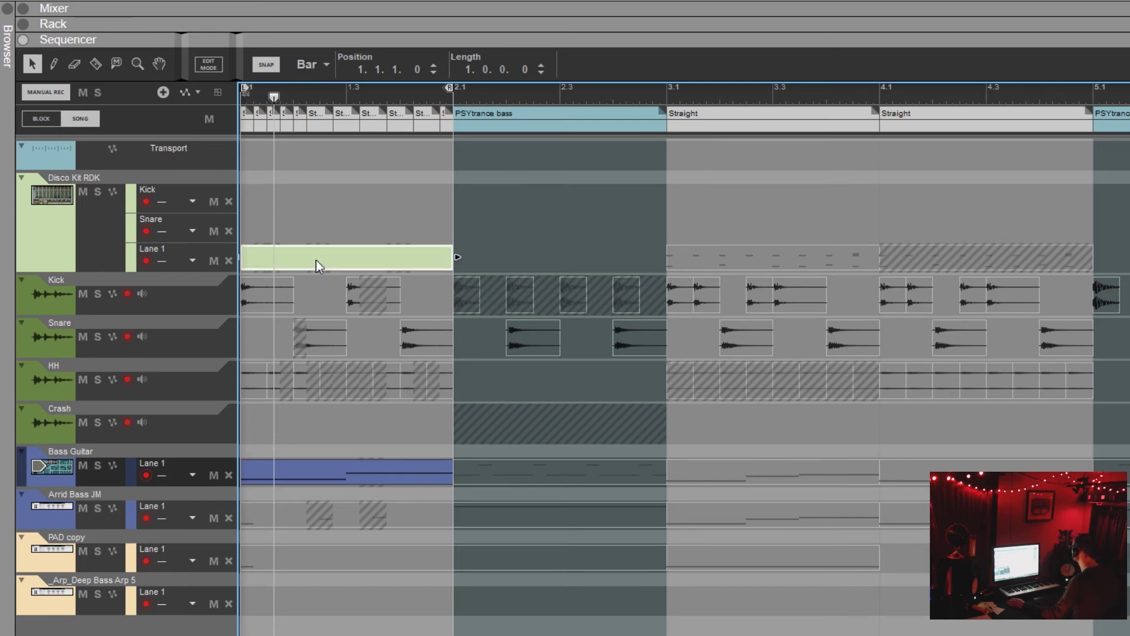
double_click(316, 260)
double_click(372, 287)
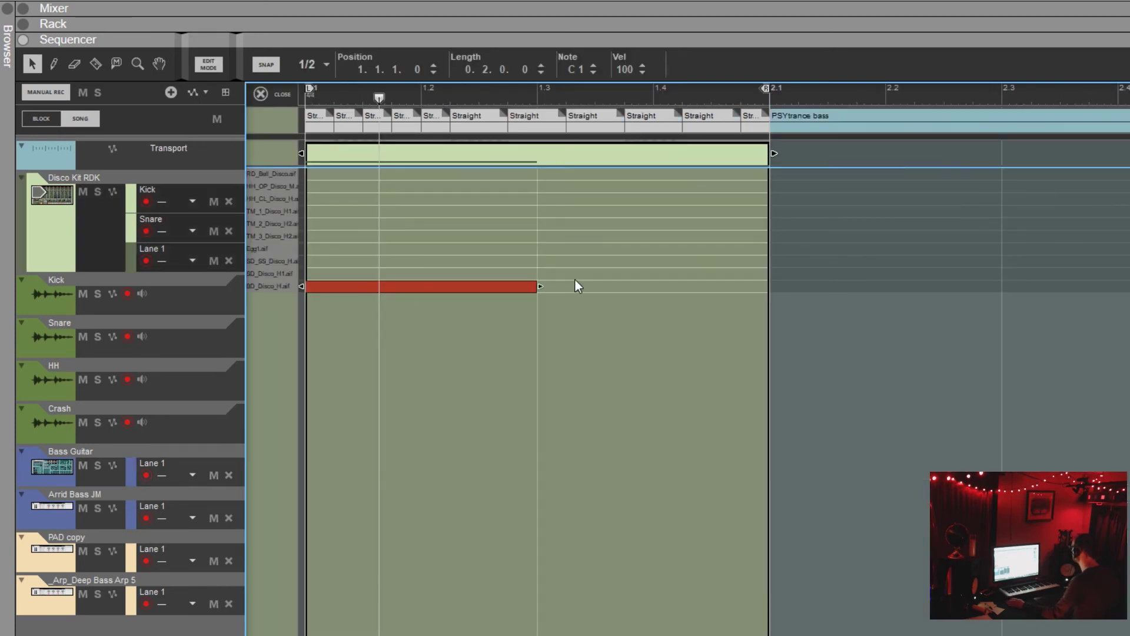
- Add a second half-bar C1 note at 1.3 in the Disco Kit clip and close the clip editor
click(580, 288)
double_click(581, 288)
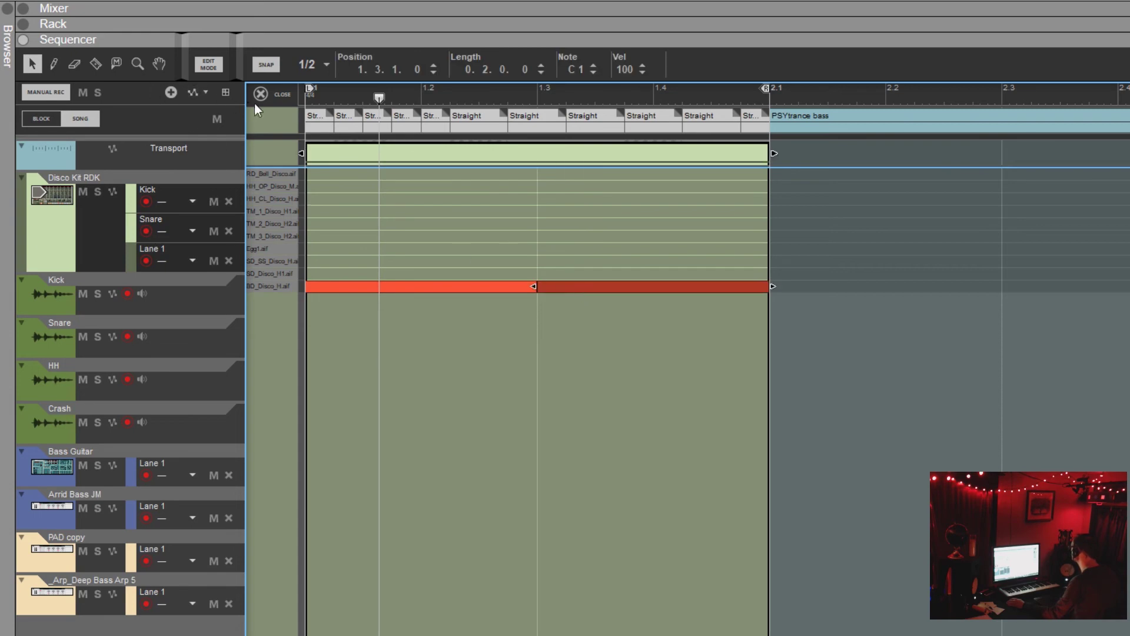
click(292, 96)
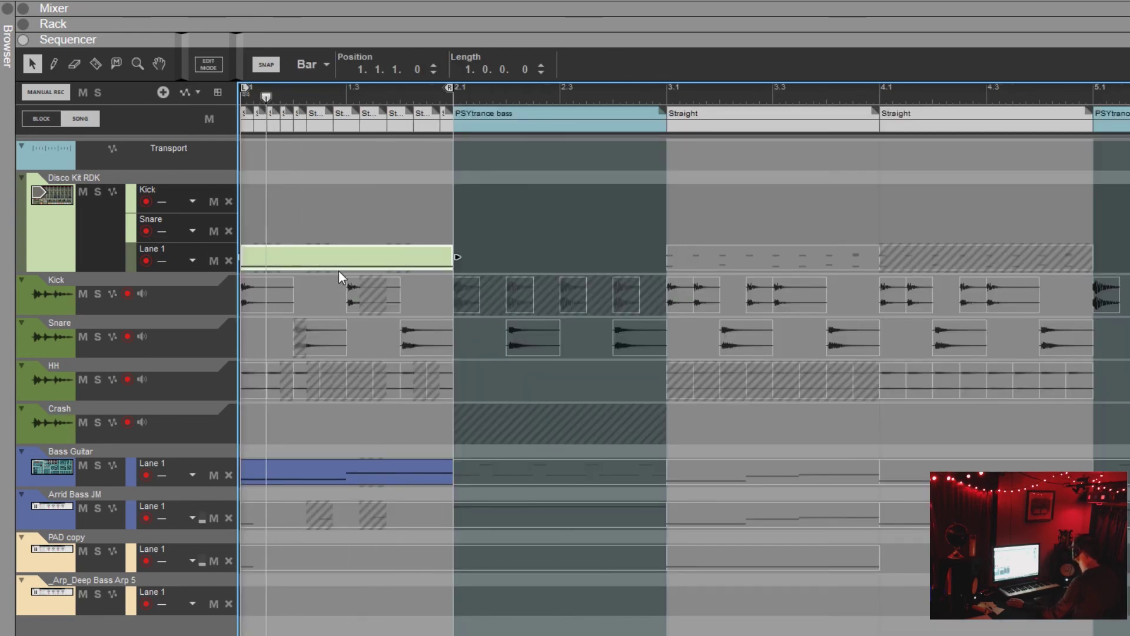
- Try muting the block clip at 1.2.2 and deleting the Bass Guitar clip in bar 1
click(115, 63)
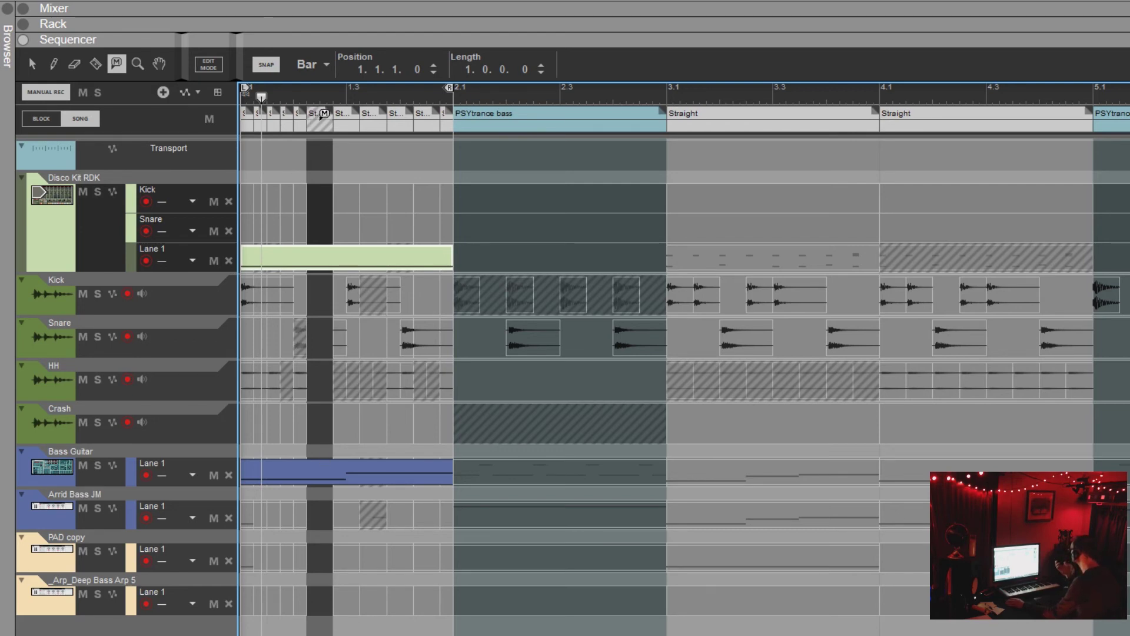
click(34, 63)
click(355, 496)
click(361, 474)
key(Delete)
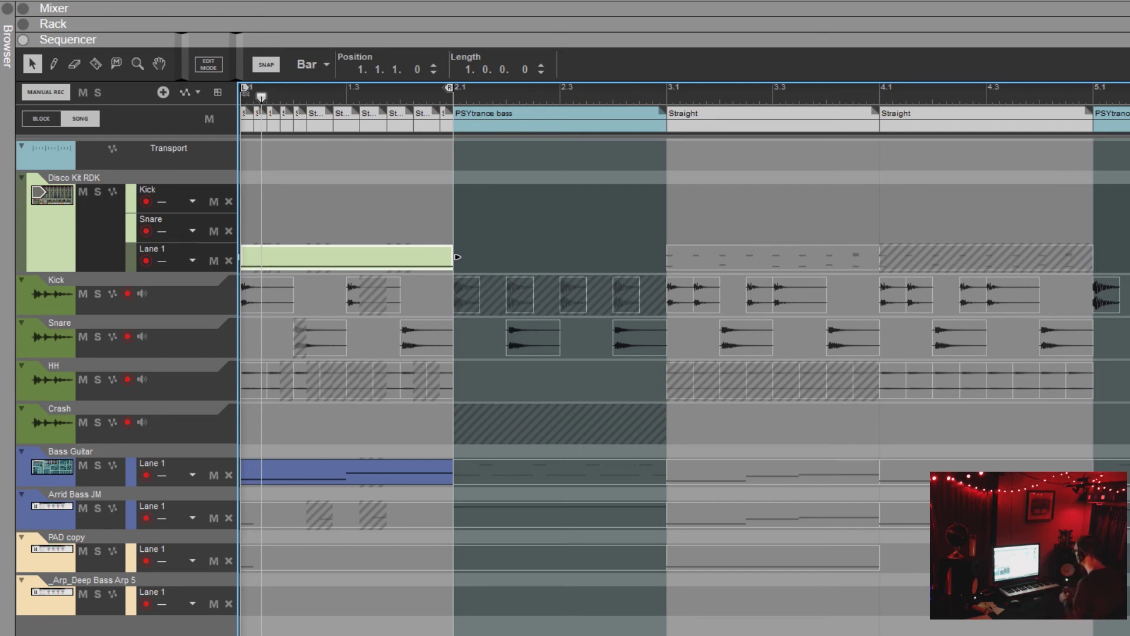
- Convert the block clip at 1.2.2 to song clips
click(323, 122)
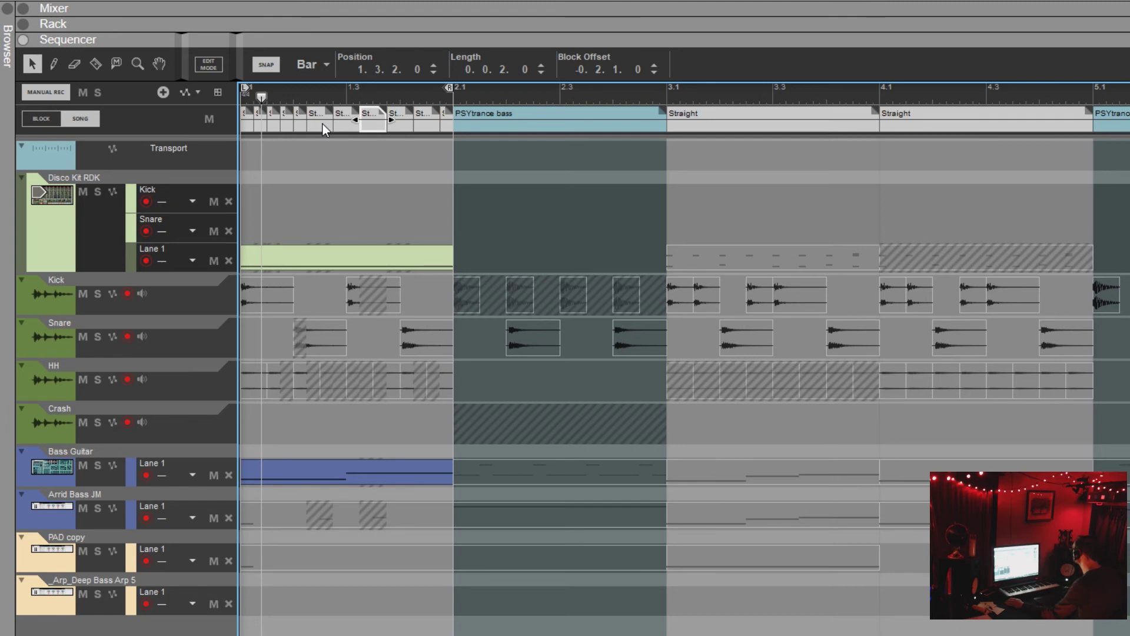
right_click(323, 122)
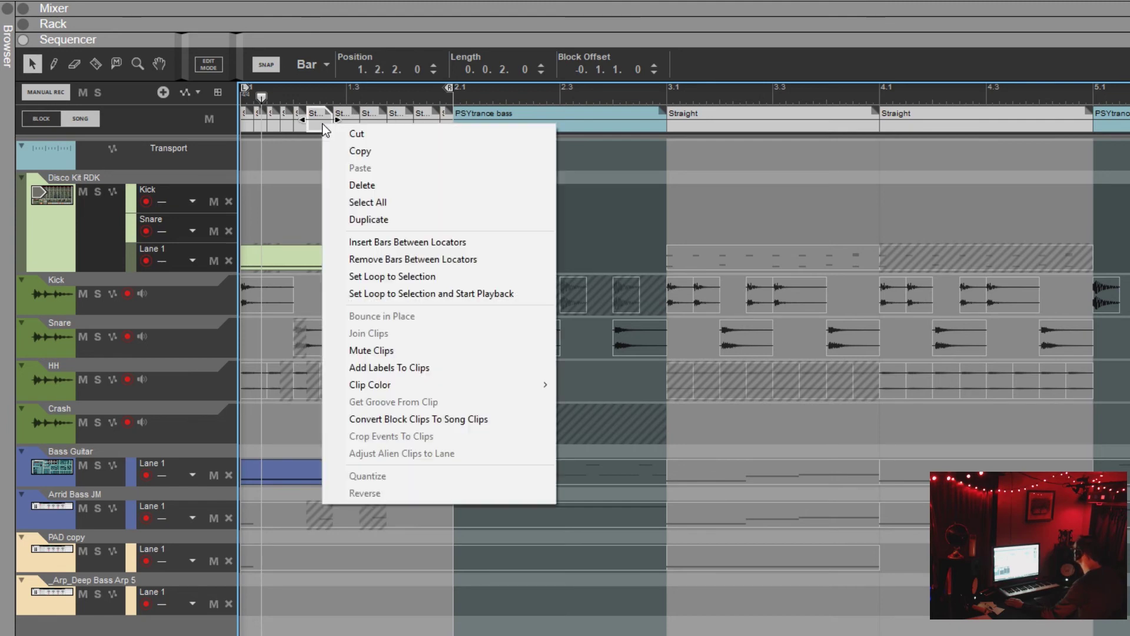
click(444, 424)
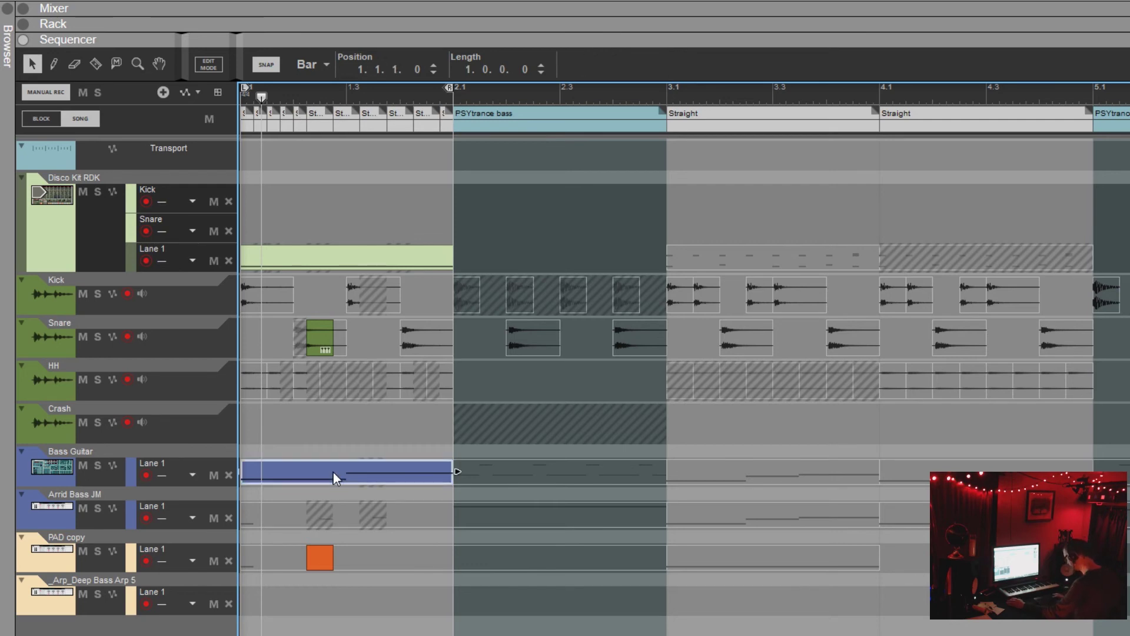
- Delete the Bass Guitar clip in bar 1 and the converted song clips on the Snare and PAD copy tracks
key(Delete)
key(Delete)
click(321, 556)
key(Delete)
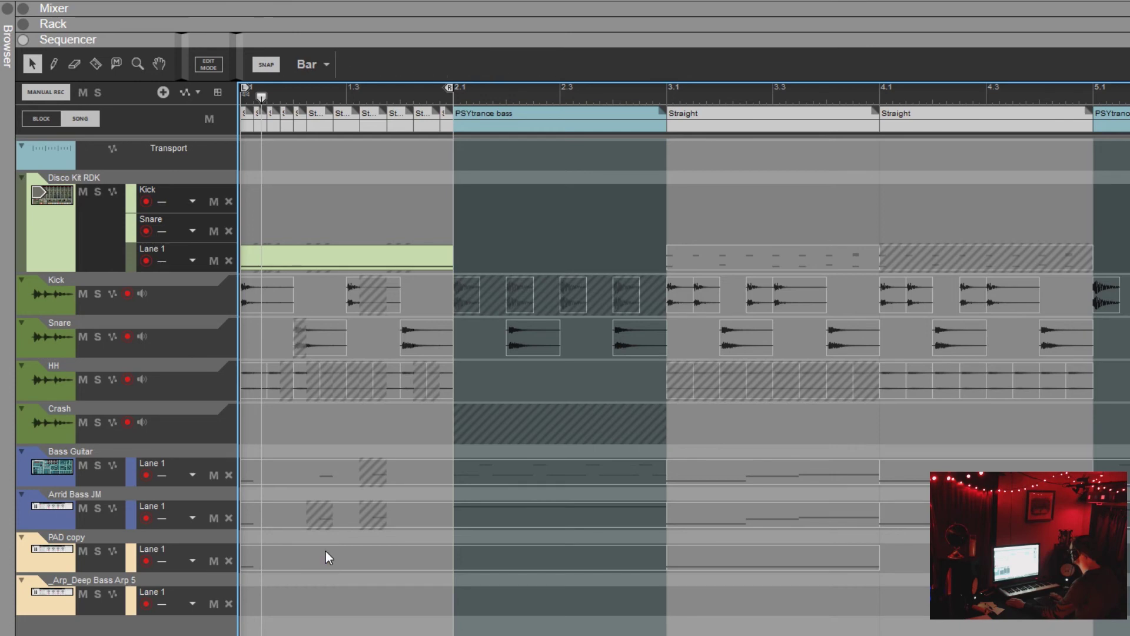
- Mute the block clip at 1.2.1, and unmute the one at 1.2.4 while playing the song from the start
click(116, 63)
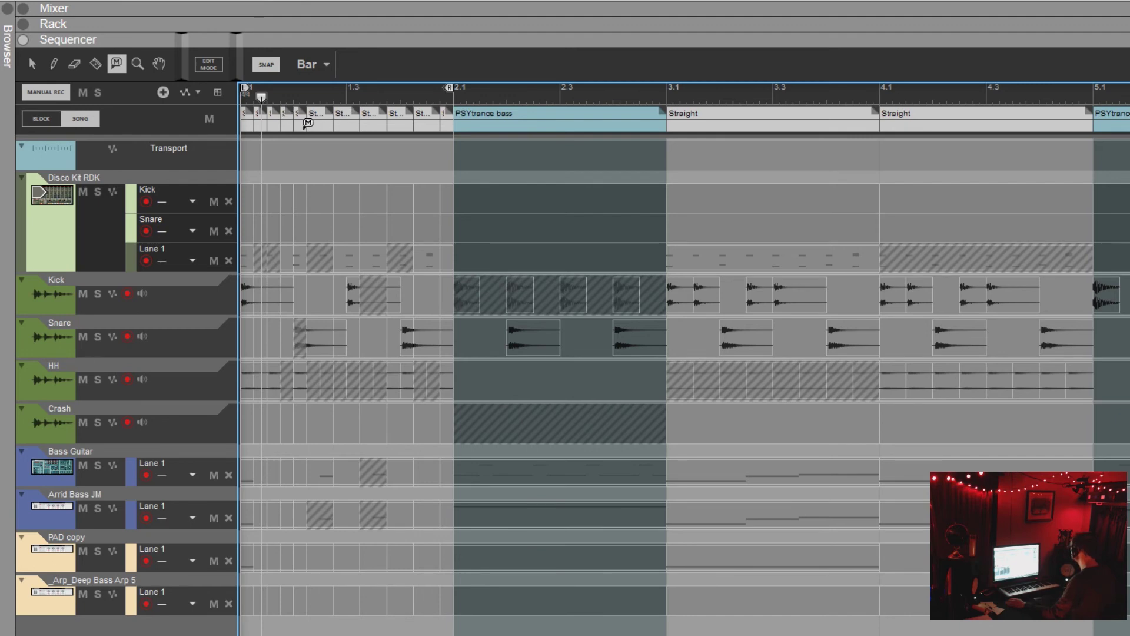
click(305, 119)
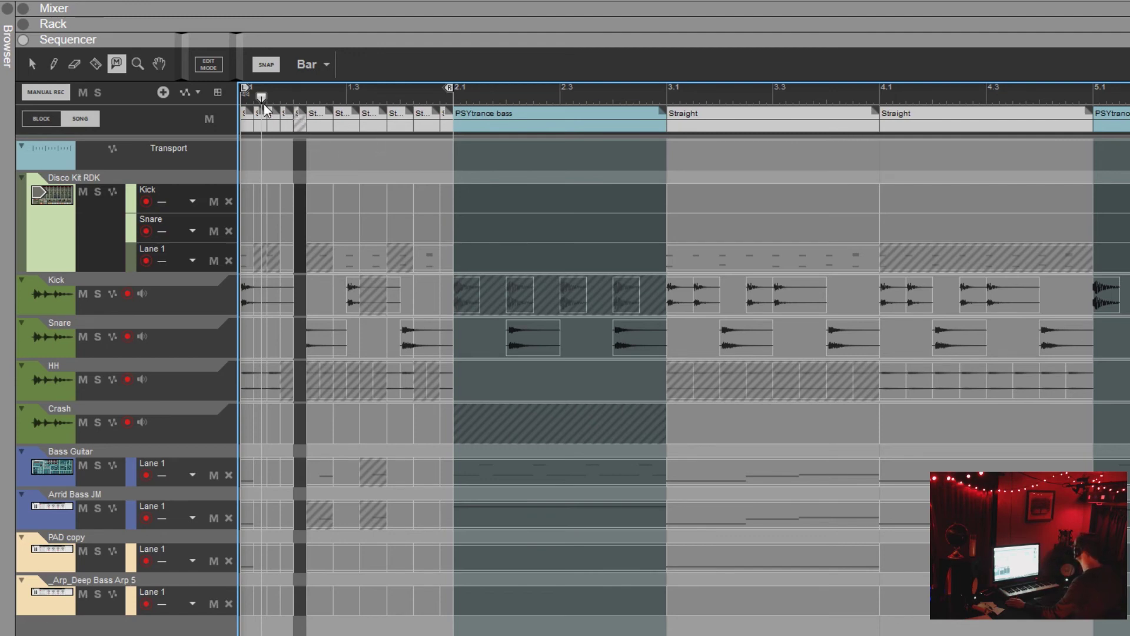
drag(261, 99, 200, 113)
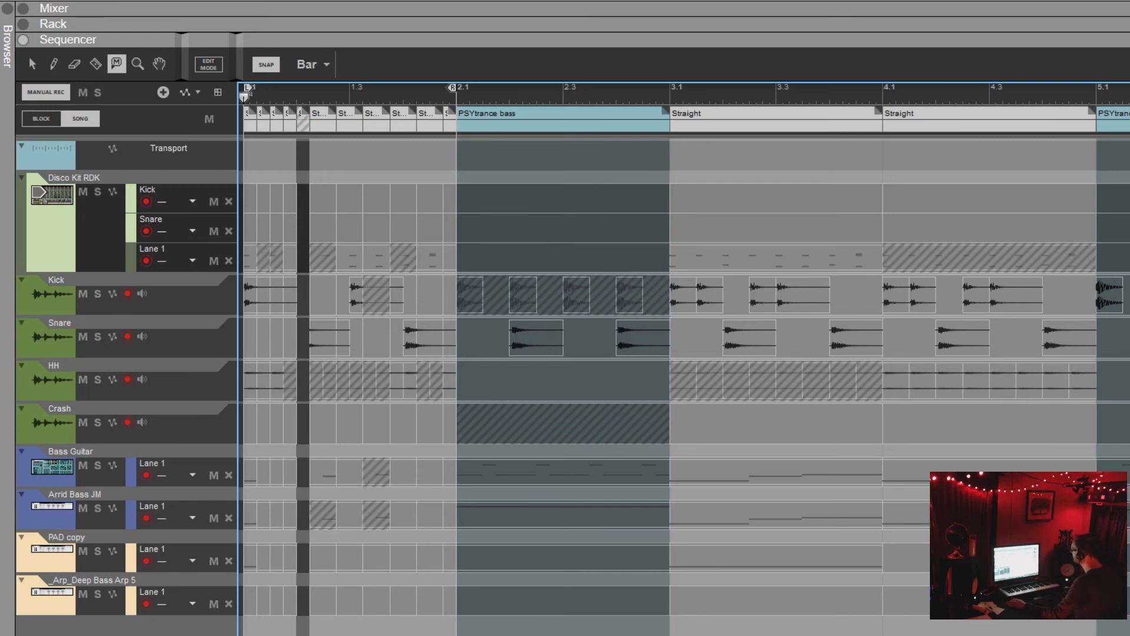
key(space)
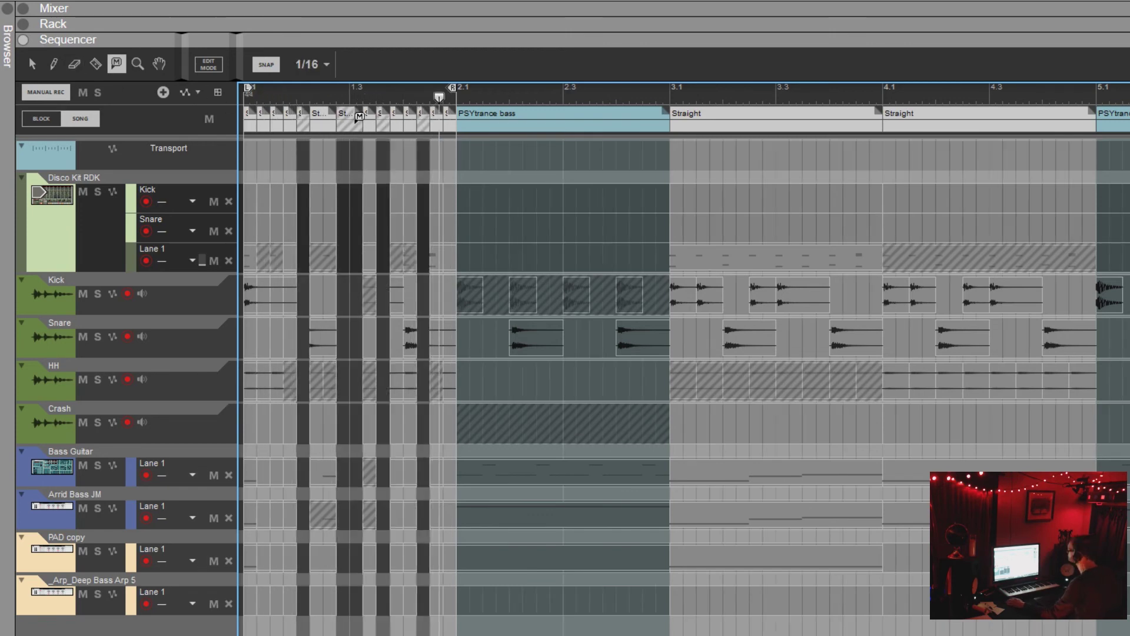
click(359, 116)
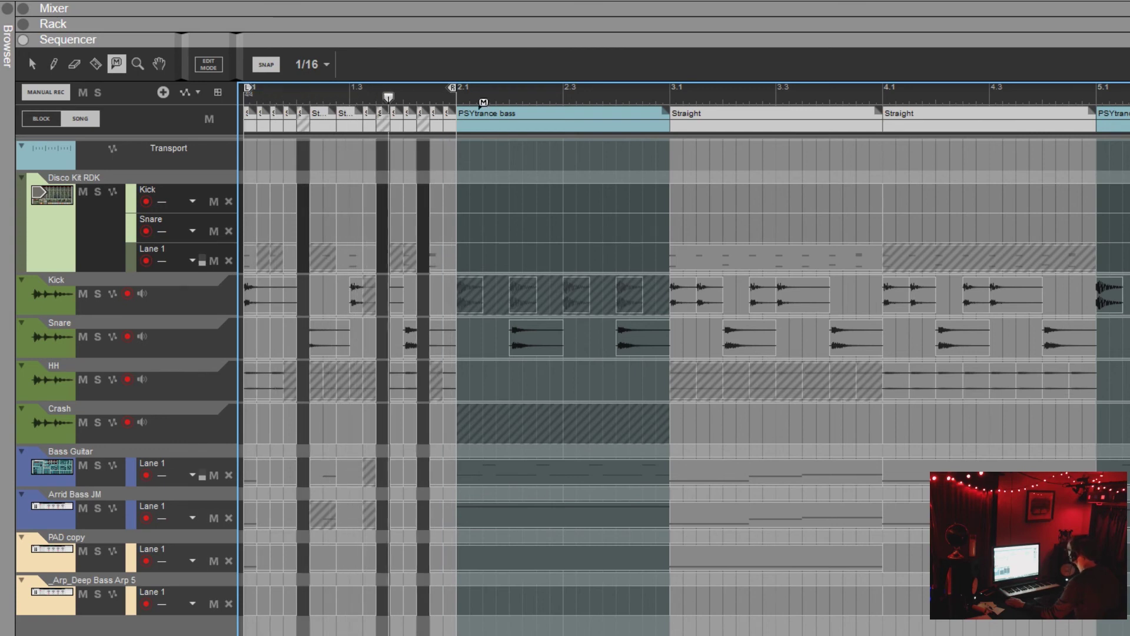
- Convert all block clips in bar 1 to song clips and delete the original block clips
click(31, 65)
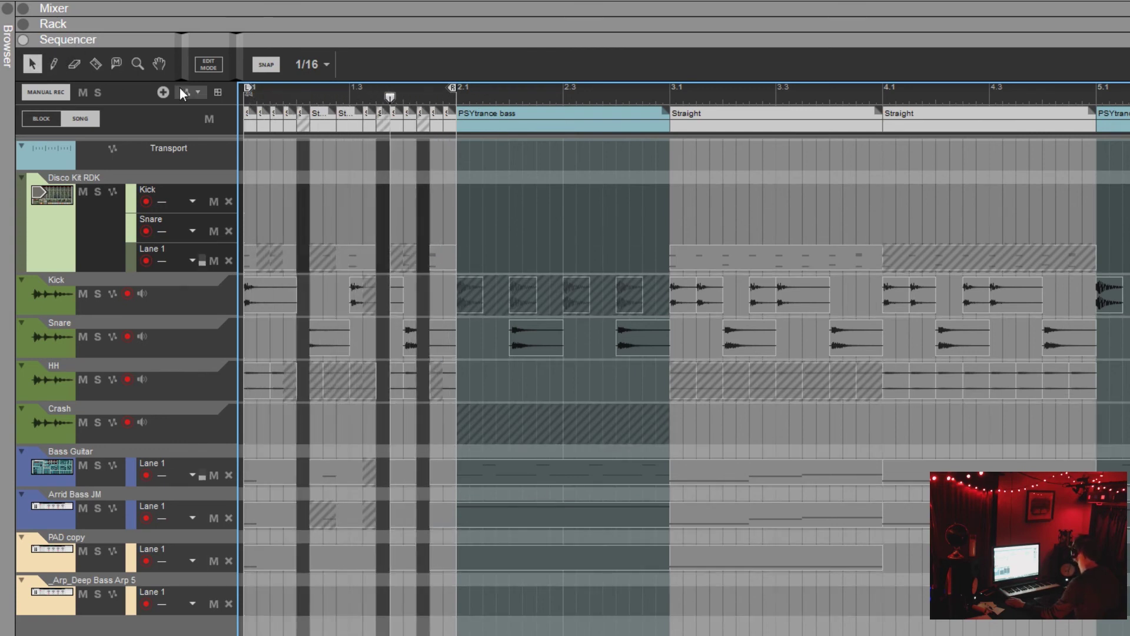
click(248, 125)
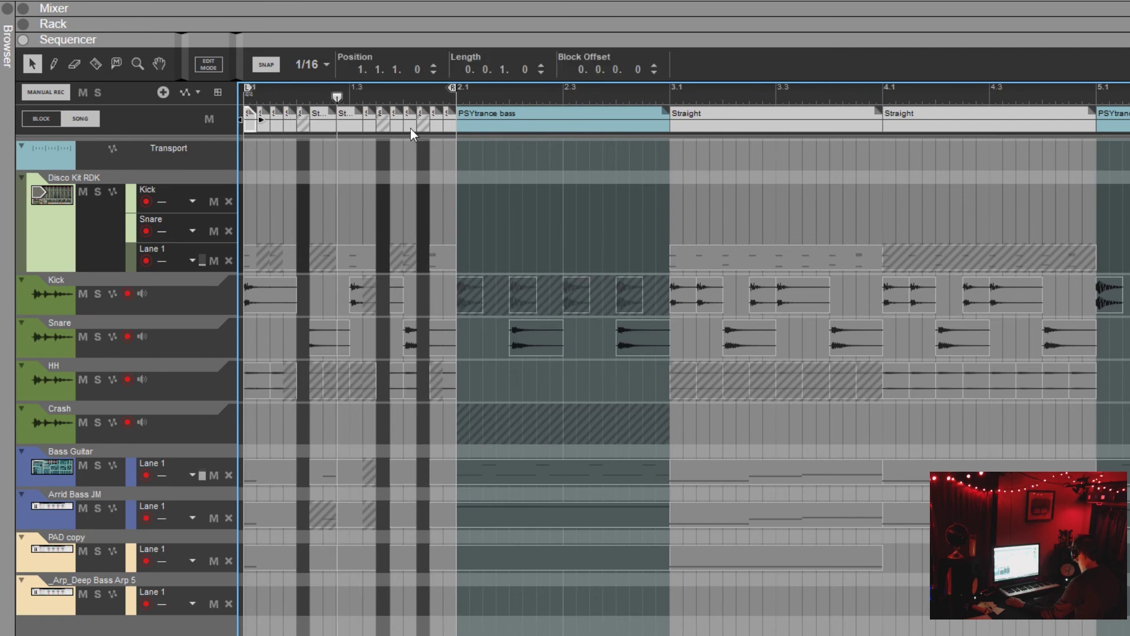
shift+click(453, 126)
right_click(453, 126)
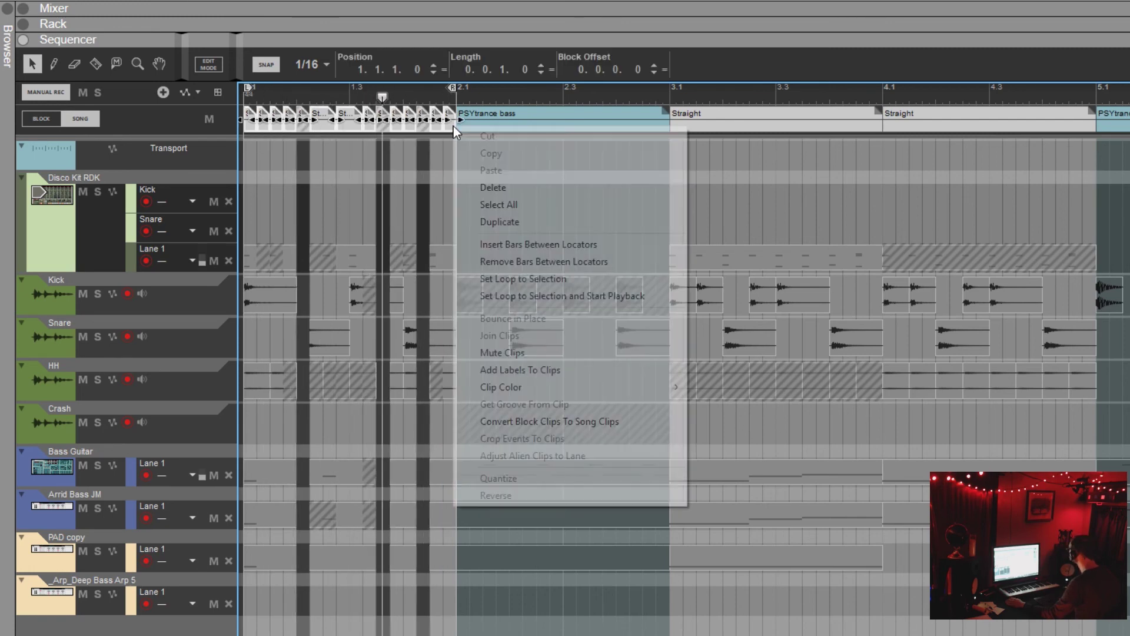
click(529, 419)
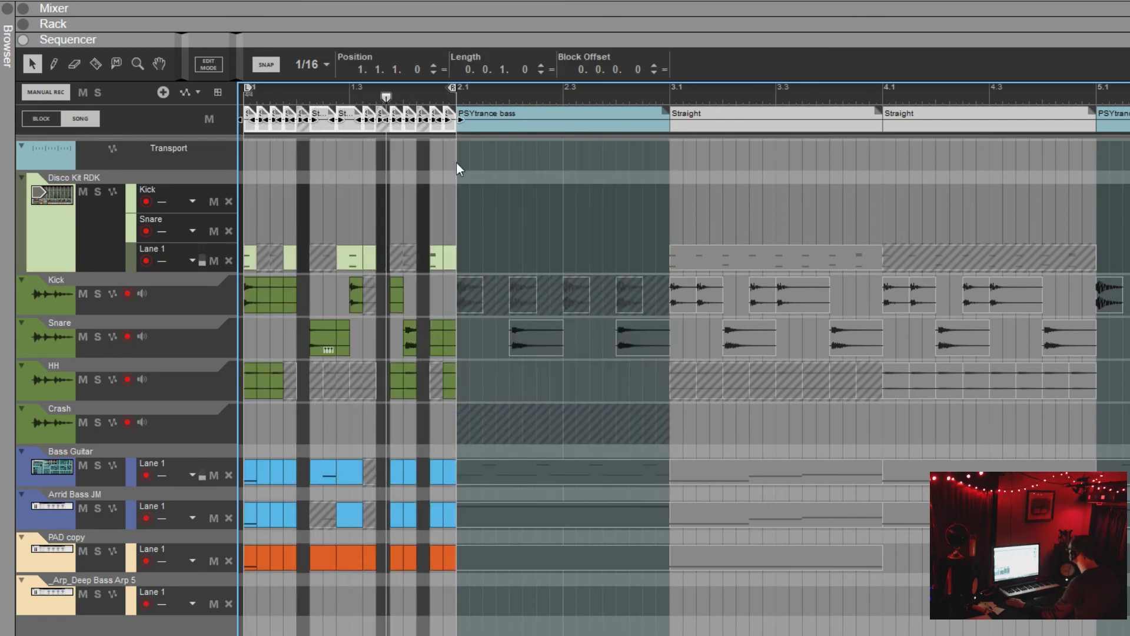
key(Delete)
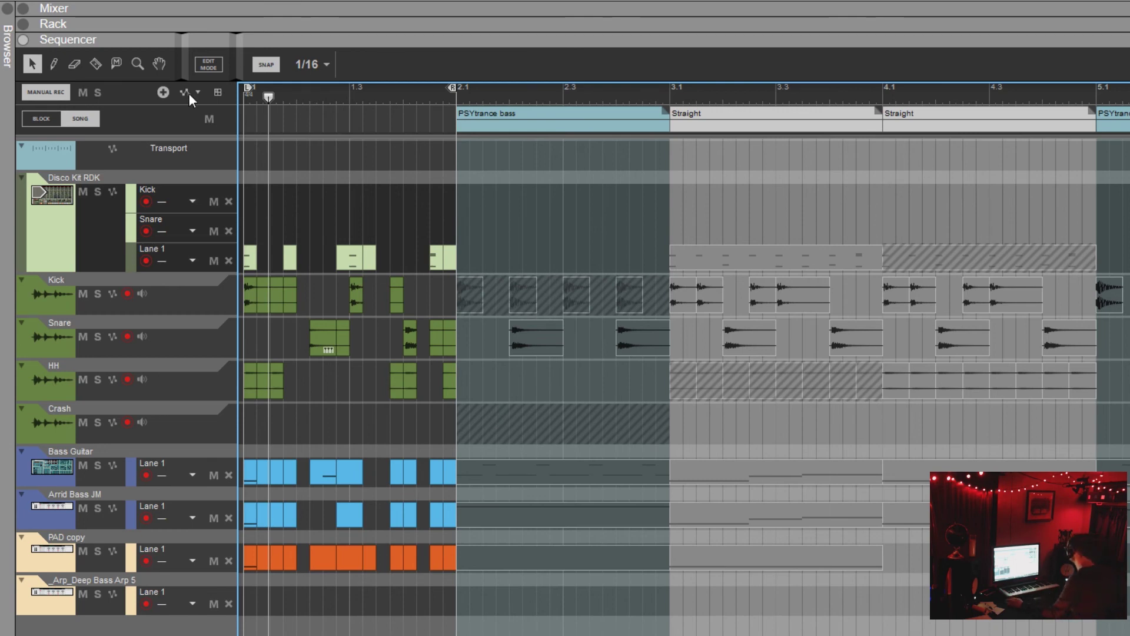
- In the PSYtrance bass block, add 1/16 clips to the Disco Kit's Lane 1 at 2.1.2 and Snare lane at 2.1.4, and return to the song
click(48, 119)
click(72, 119)
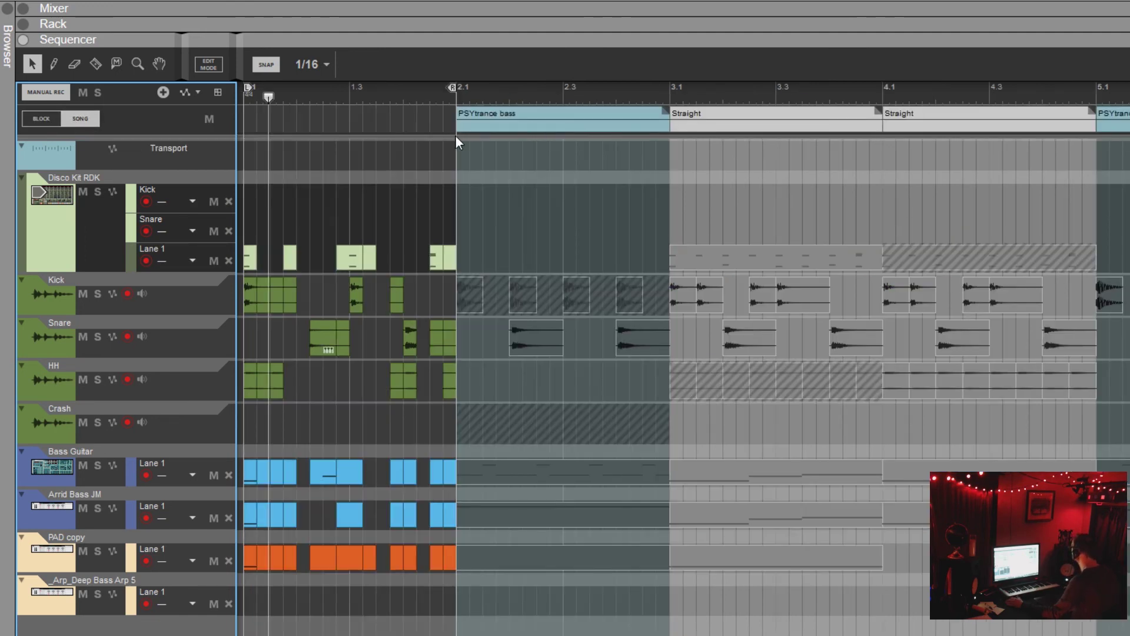
double_click(493, 125)
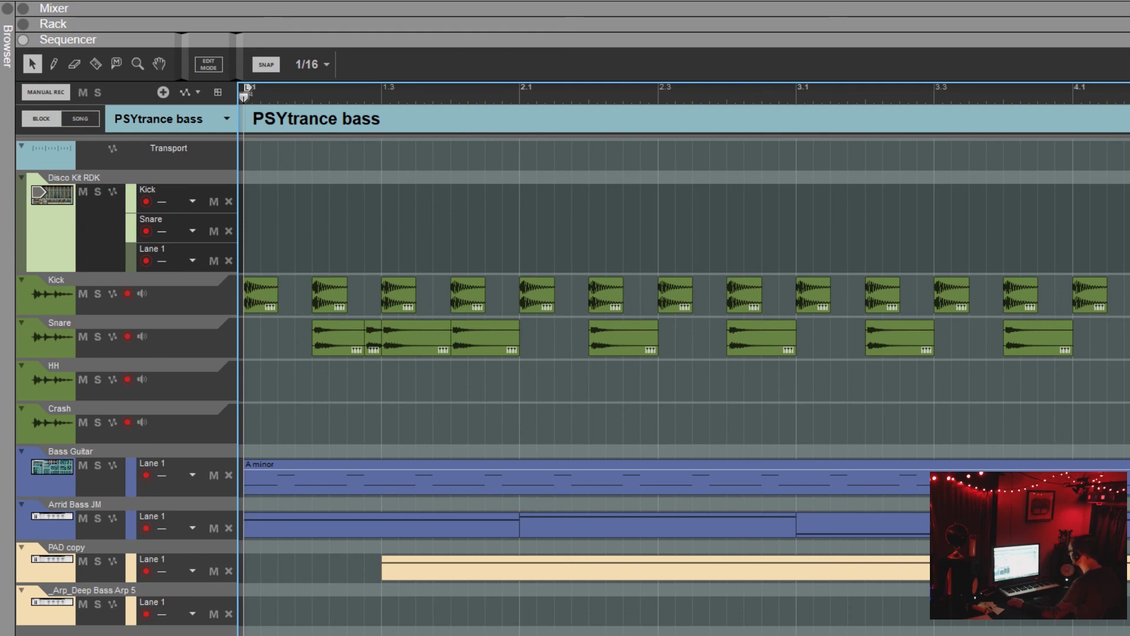
scroll(545, 312, down, 1)
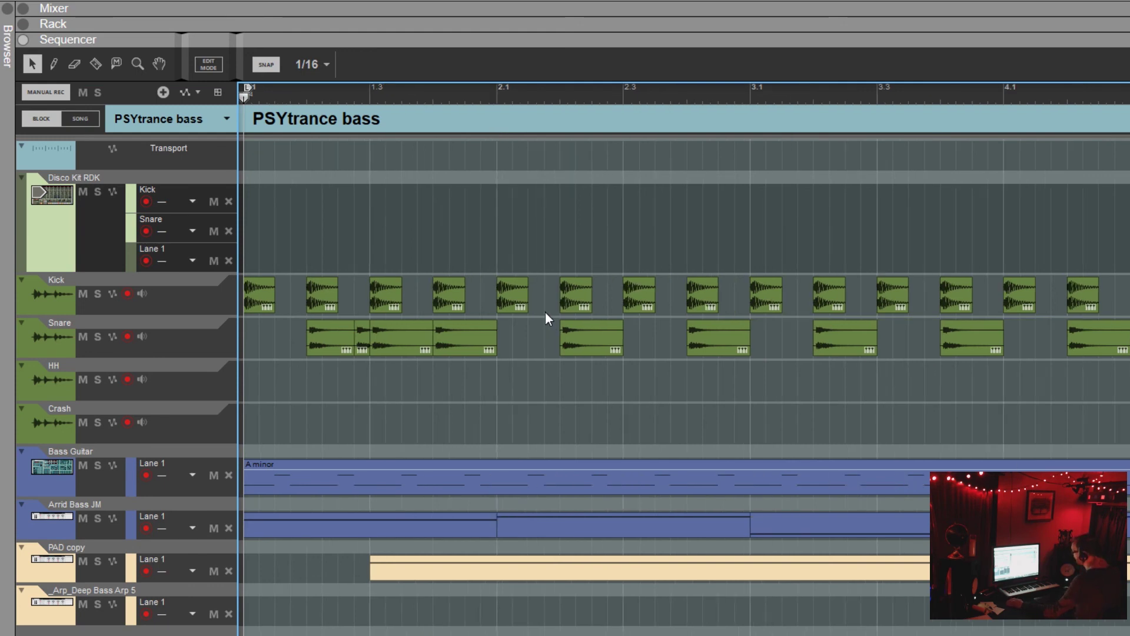
click(521, 259)
double_click(552, 226)
key(b)
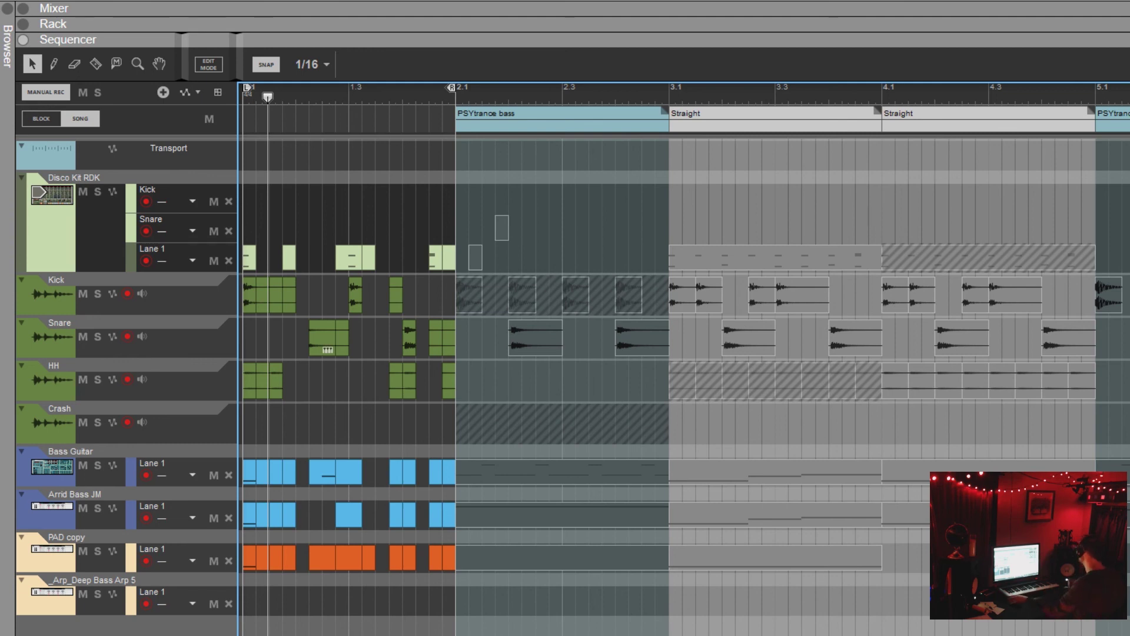
- In the Straight block, delete the Snare clip at 2.2 and the Bass Guitar clip in bar 3
double_click(782, 129)
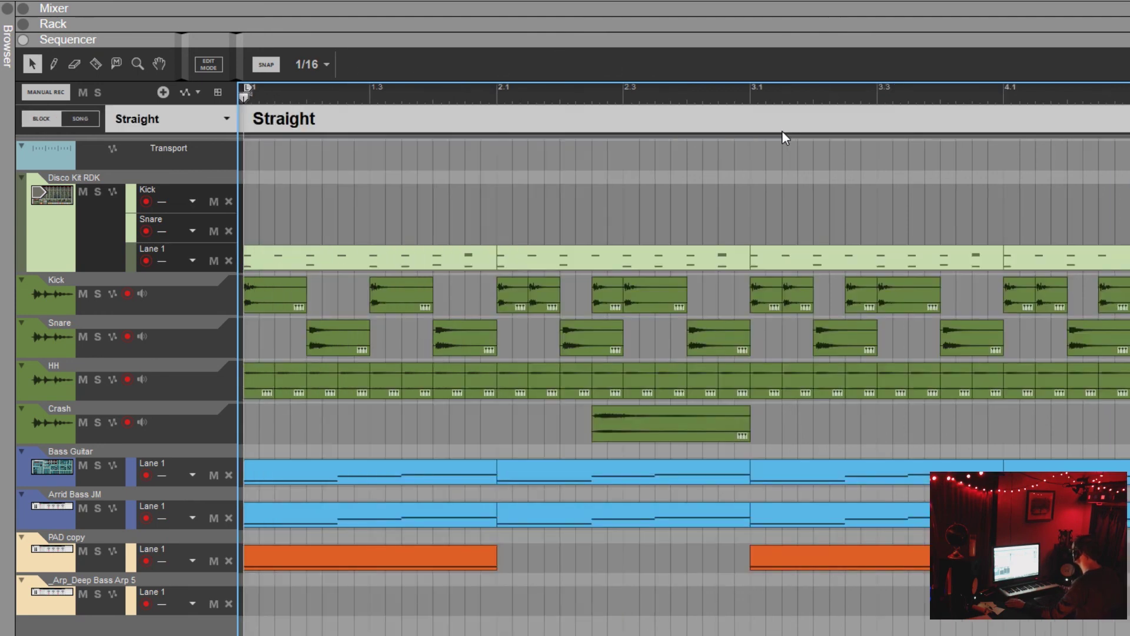
click(602, 330)
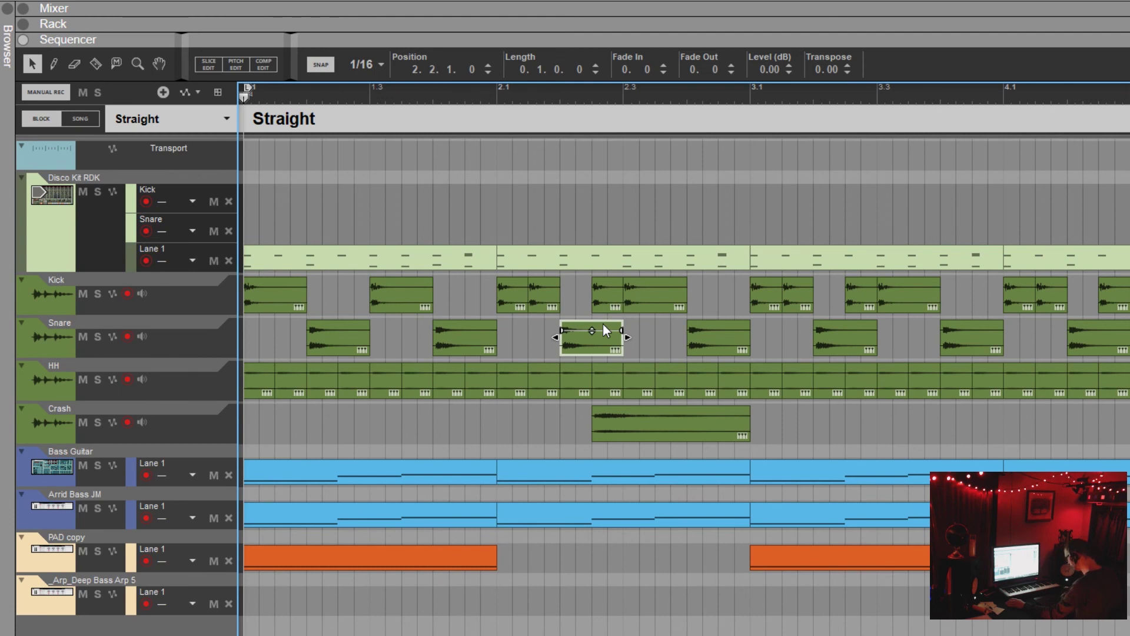
key(Delete)
click(960, 465)
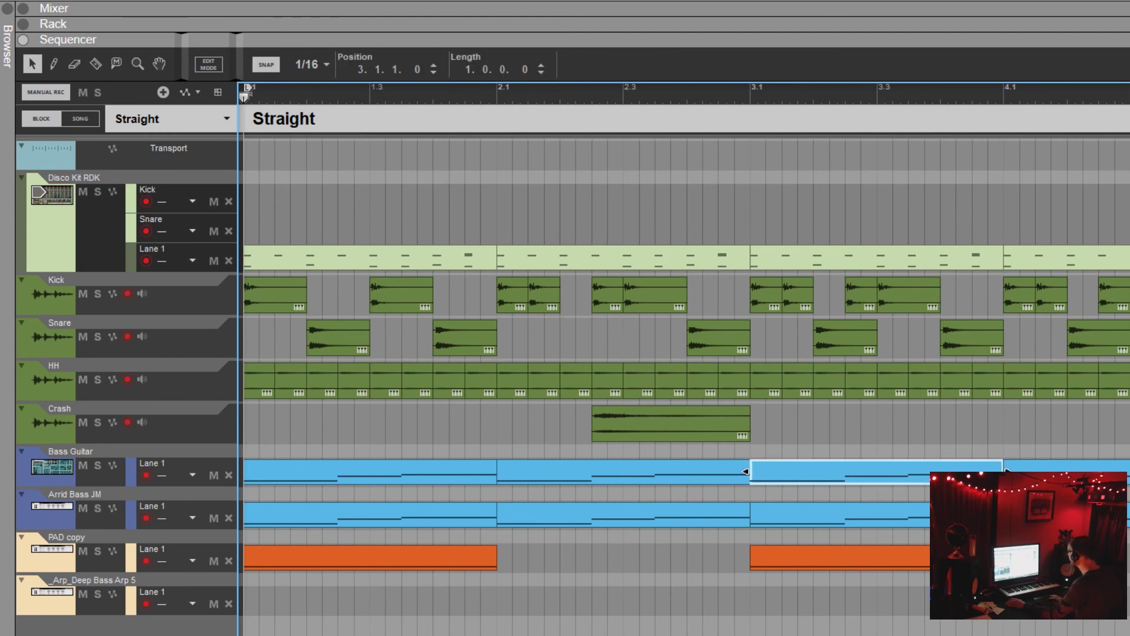
key(Delete)
- Copy the Snare clip at 3.4 forward in 1/16 steps up to 3.4.4 and return to the song arrangement
click(958, 334)
drag(959, 333, 1012, 334)
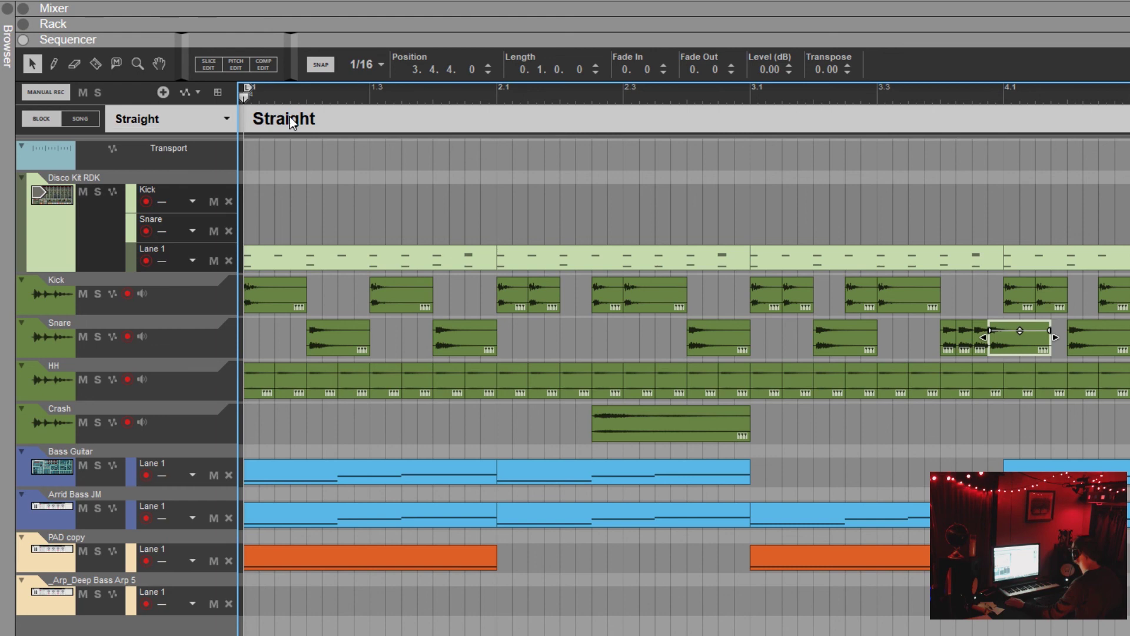
click(86, 118)
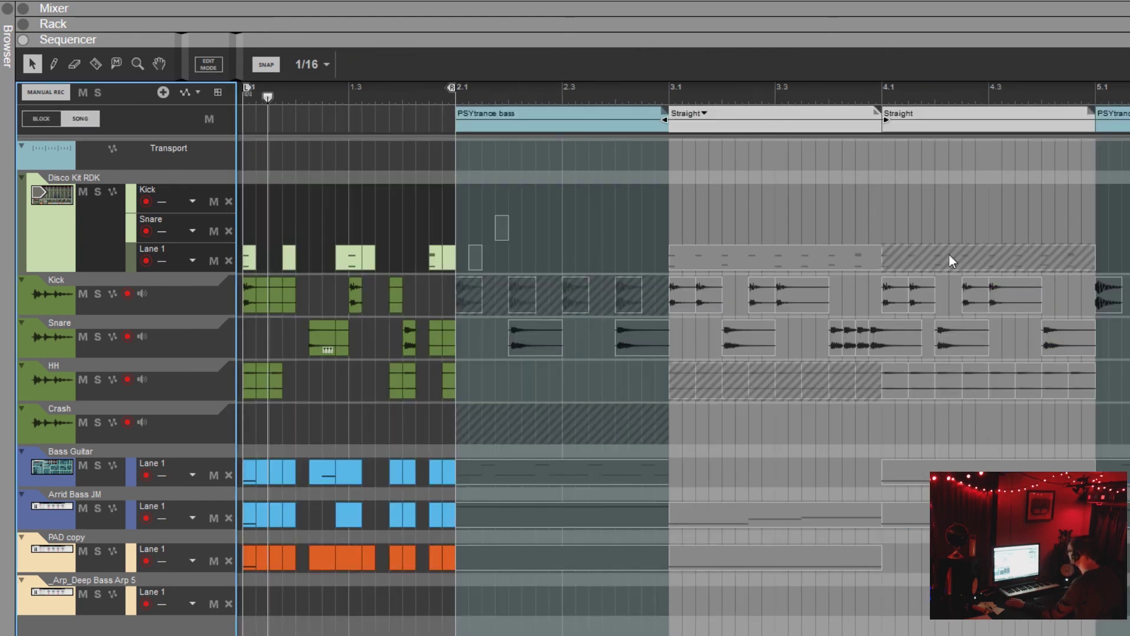
- Delete all block clips from the song arrangement
scroll(948, 254, down, 4)
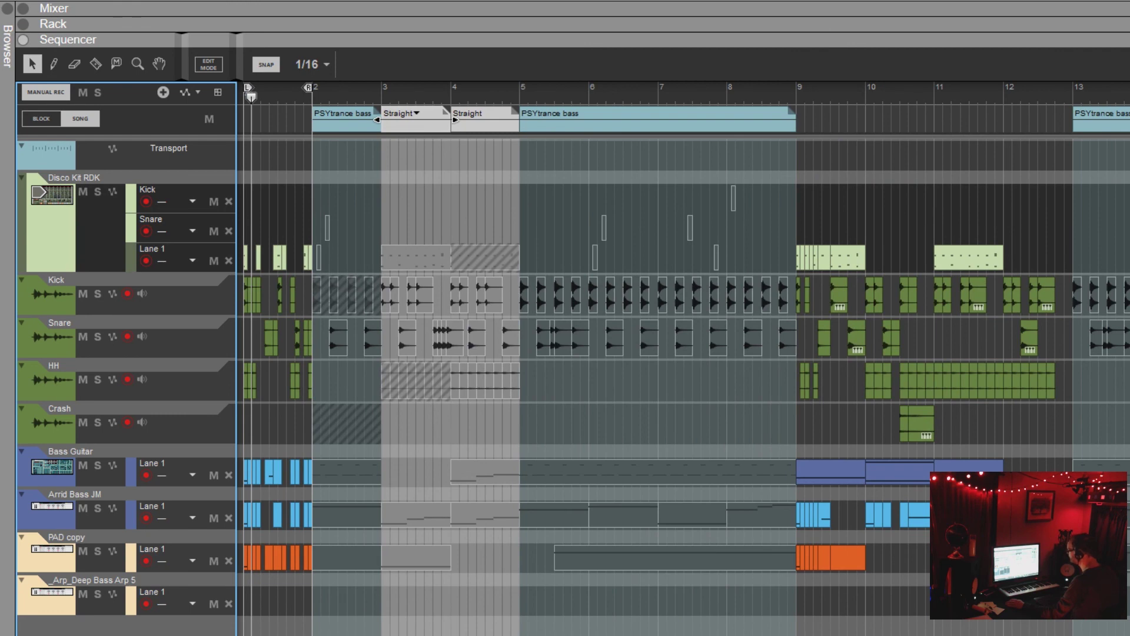
scroll(687, 353, down, 3)
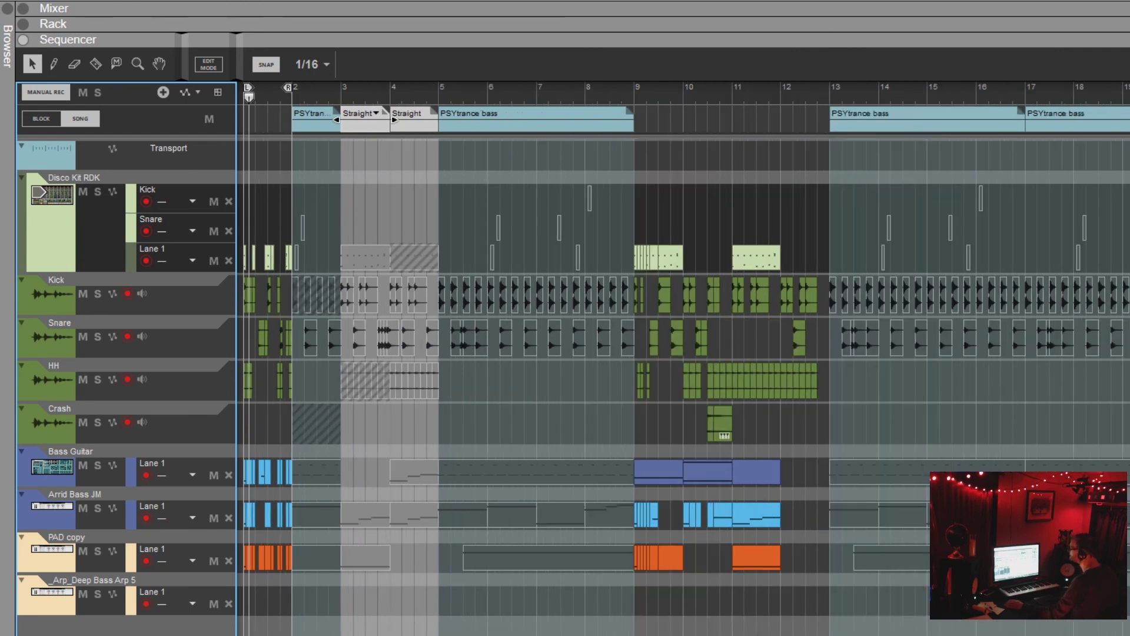
click(1127, 119)
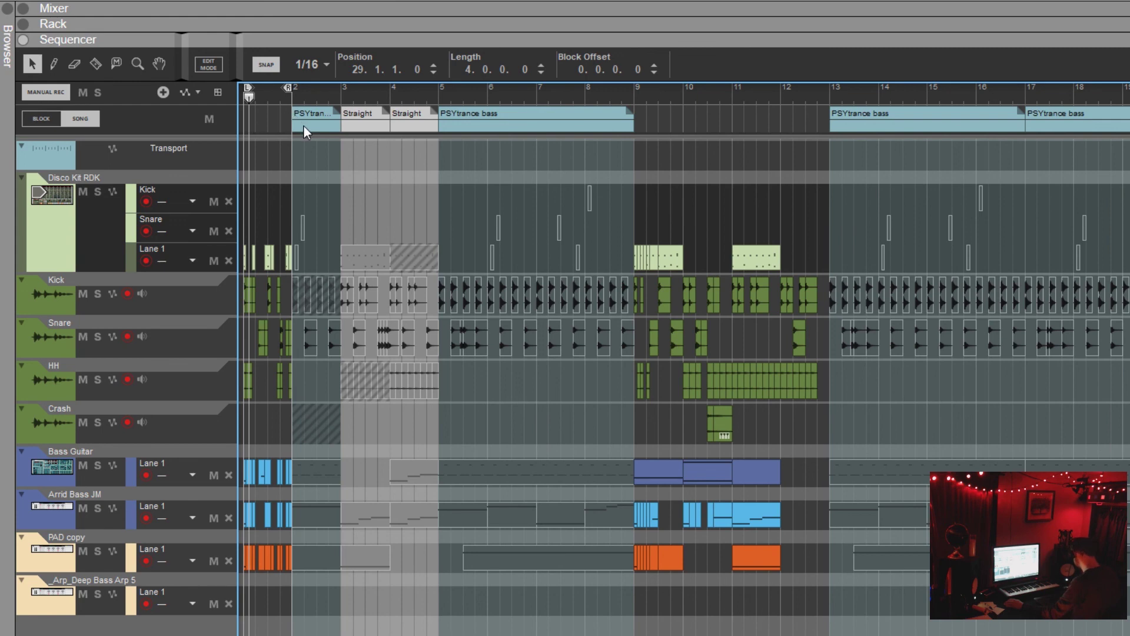
key(ctrl+a)
key(Delete)
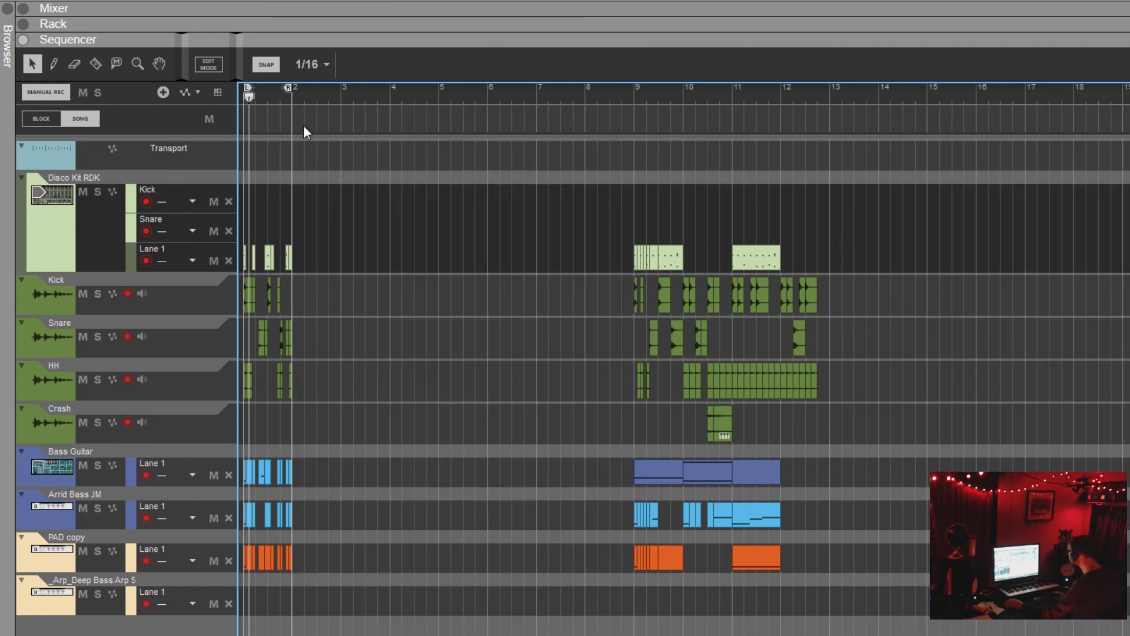
- Delete all remaining song clips on every track so the arrangement is empty
drag(925, 184, 616, 616)
key(ctrl+a)
key(Delete)
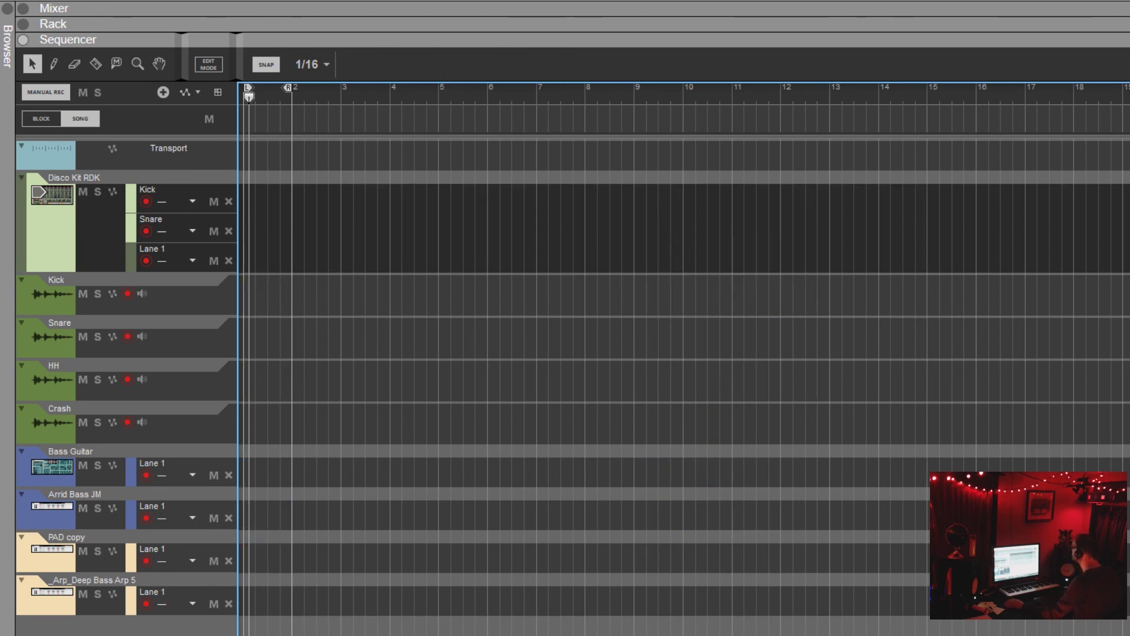
- Switch to the block view and look through the Straight, PSYtrance bass and Up BEAT blocks
click(42, 119)
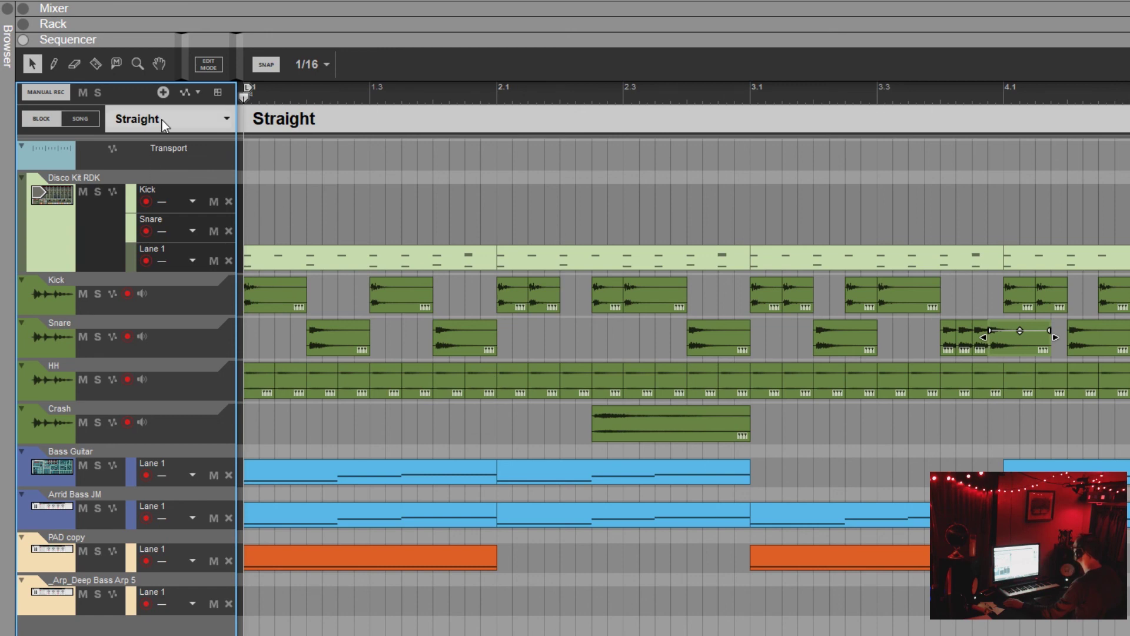
click(226, 118)
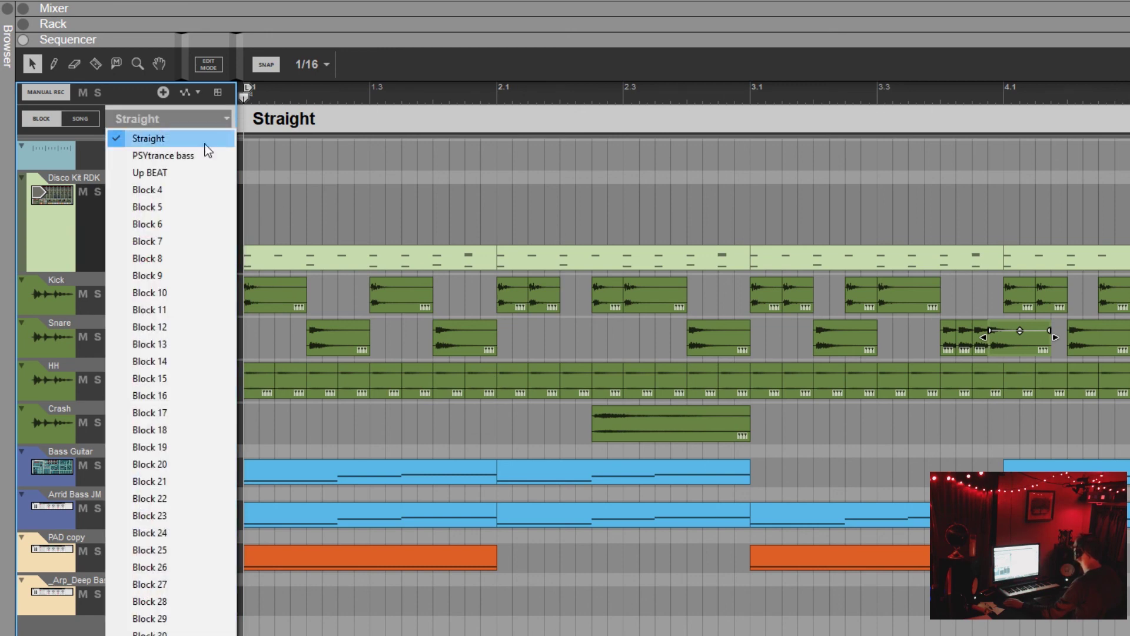
click(199, 154)
click(217, 116)
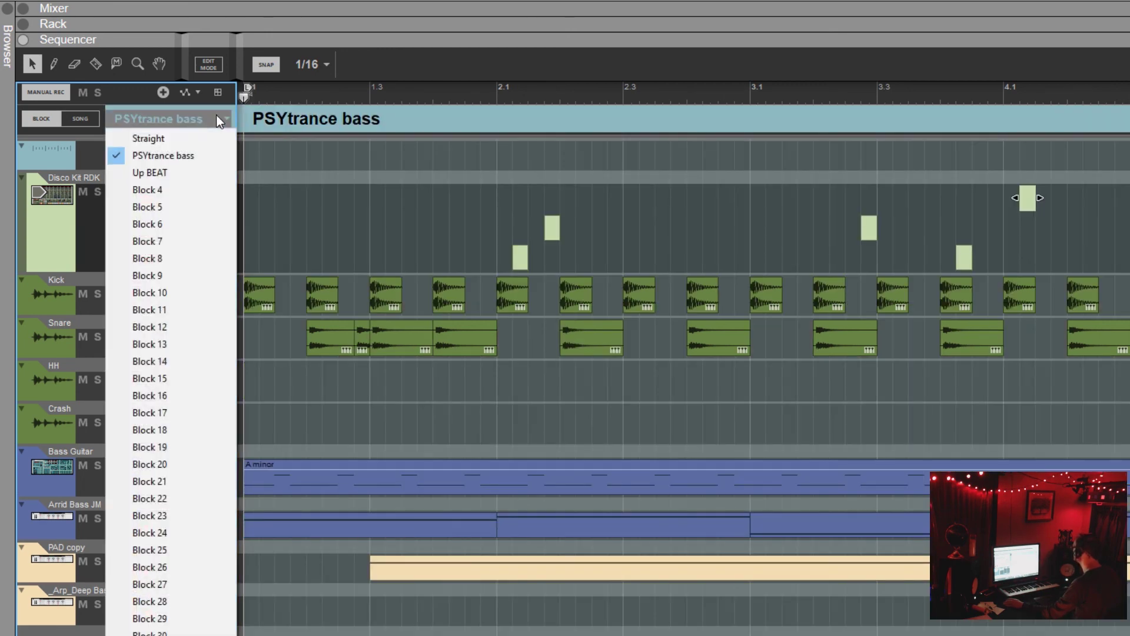
click(160, 172)
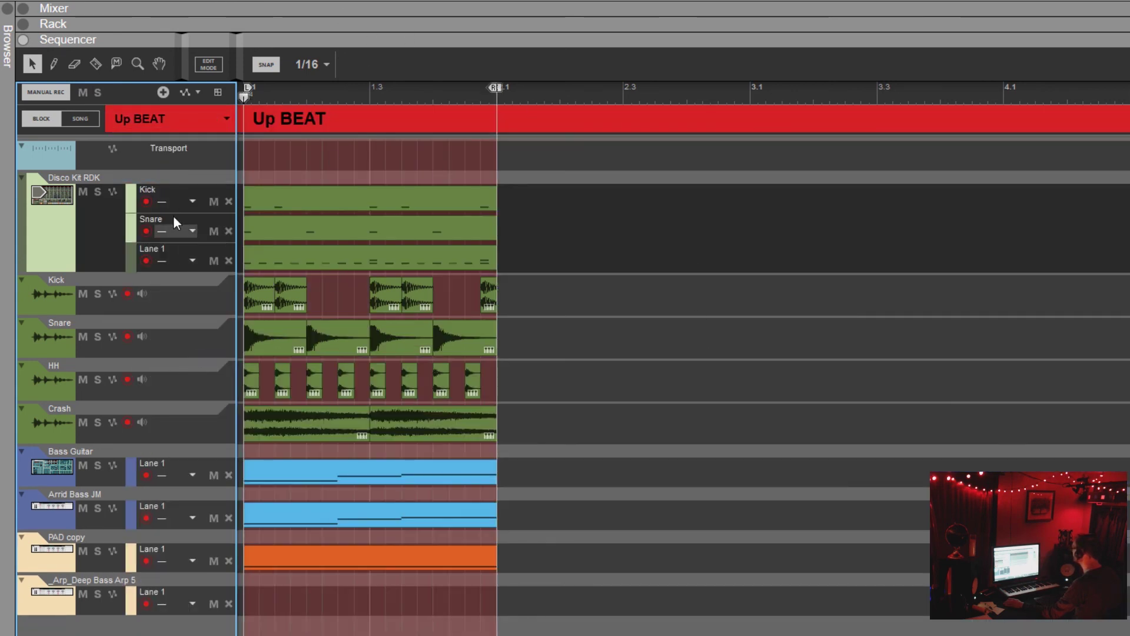
- Return to the song arrangement and add a Straight block clip starting at 1.1.4 with a length of about 3.3.1
click(80, 120)
click(255, 118)
drag(255, 119, 440, 178)
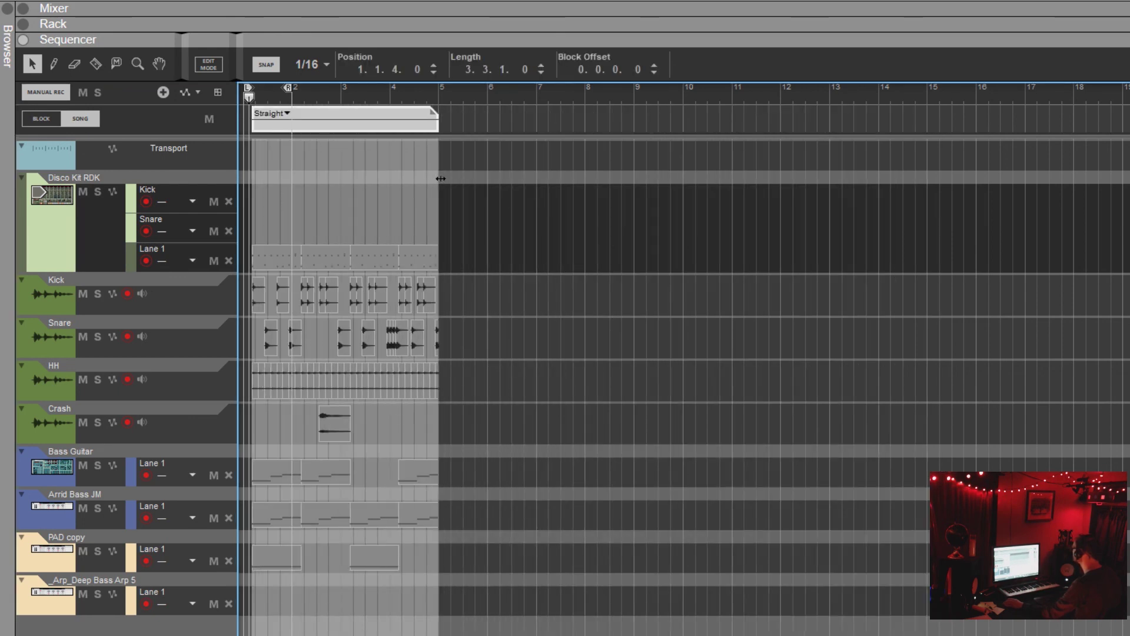
- Open the Straight block and shape the Bass Guitar's Filter Res automation over the first two bars
click(285, 116)
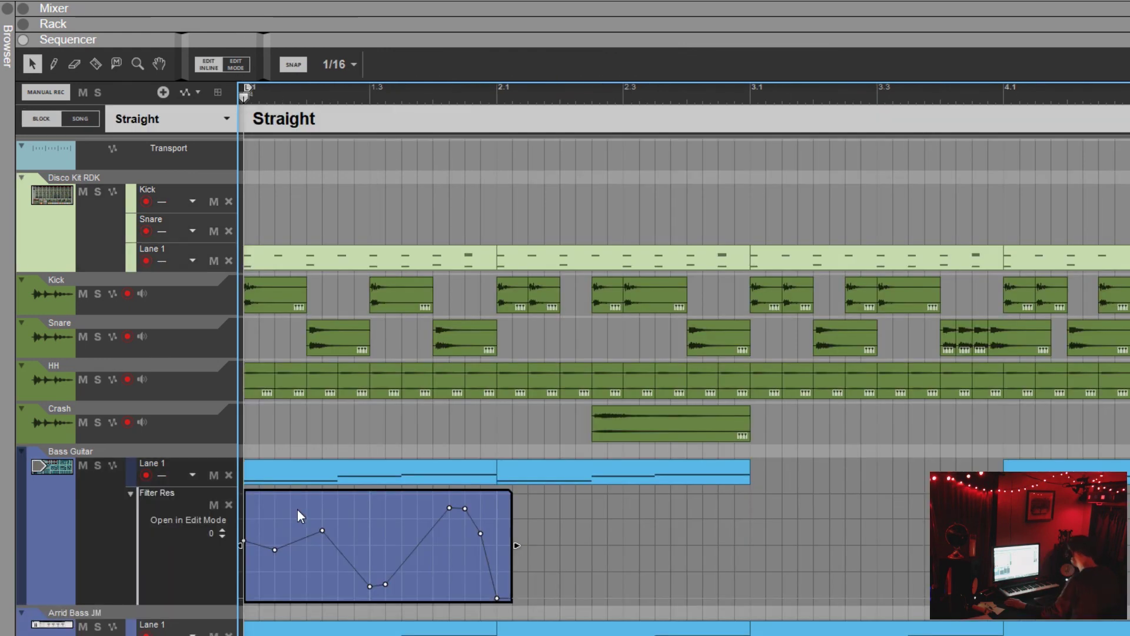
drag(297, 510, 528, 535)
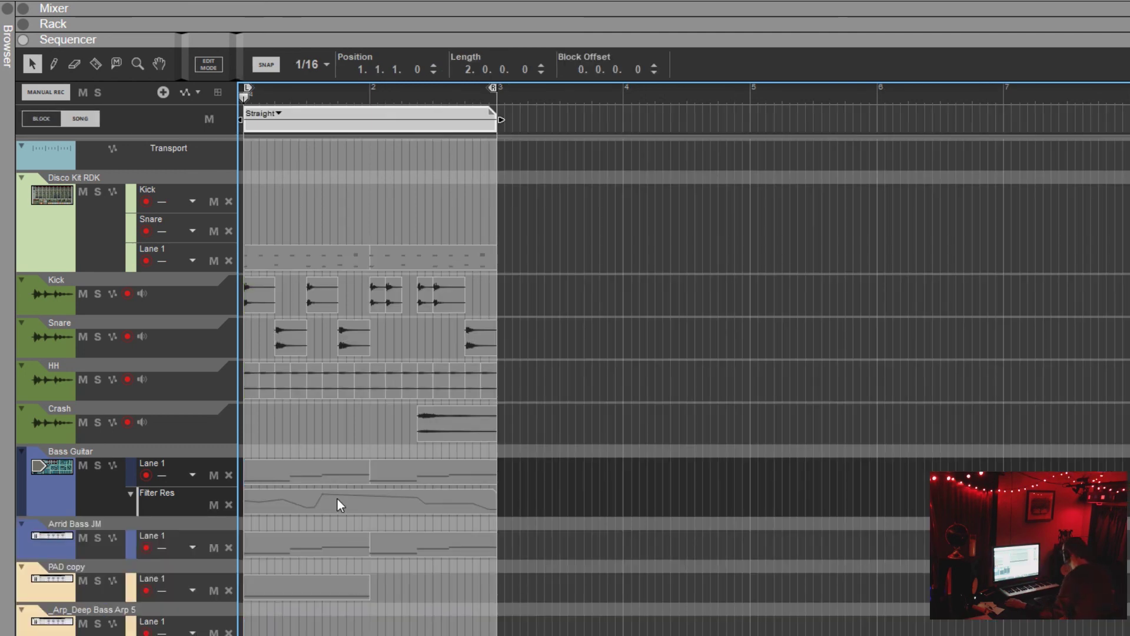
- Extend the Straight block clip in the song arrangement to a length of four bars
click(337, 499)
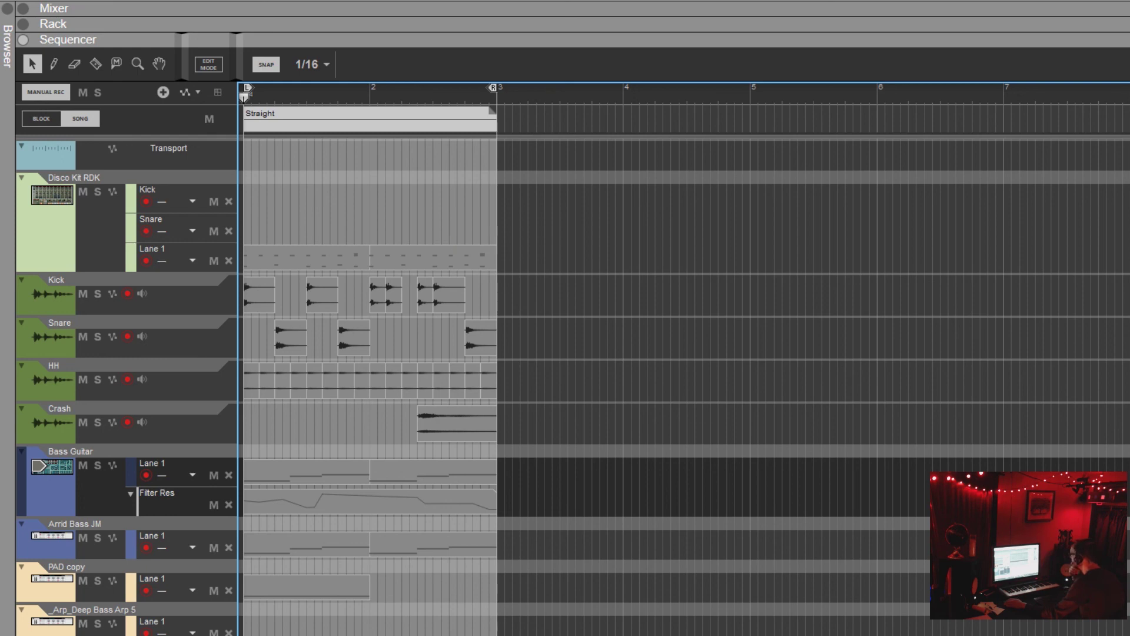
drag(493, 117, 753, 120)
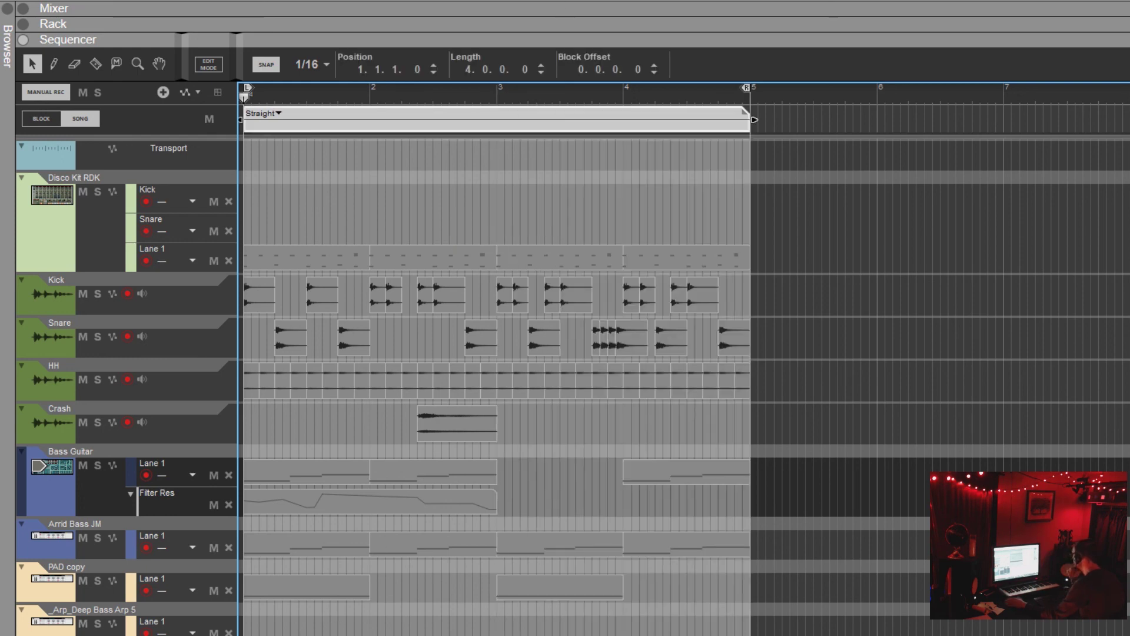